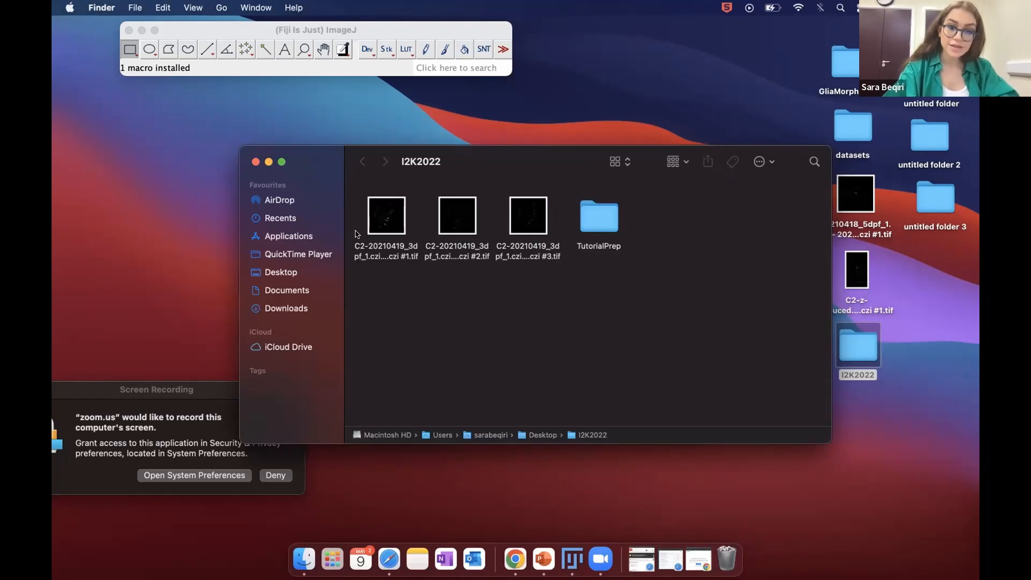
# - Examine the three TIFF stacks in the I2K2022 folder and the prepared files inside TutorialPrep
pyautogui.moveTo(385, 258); pyautogui.dragTo(559, 294)
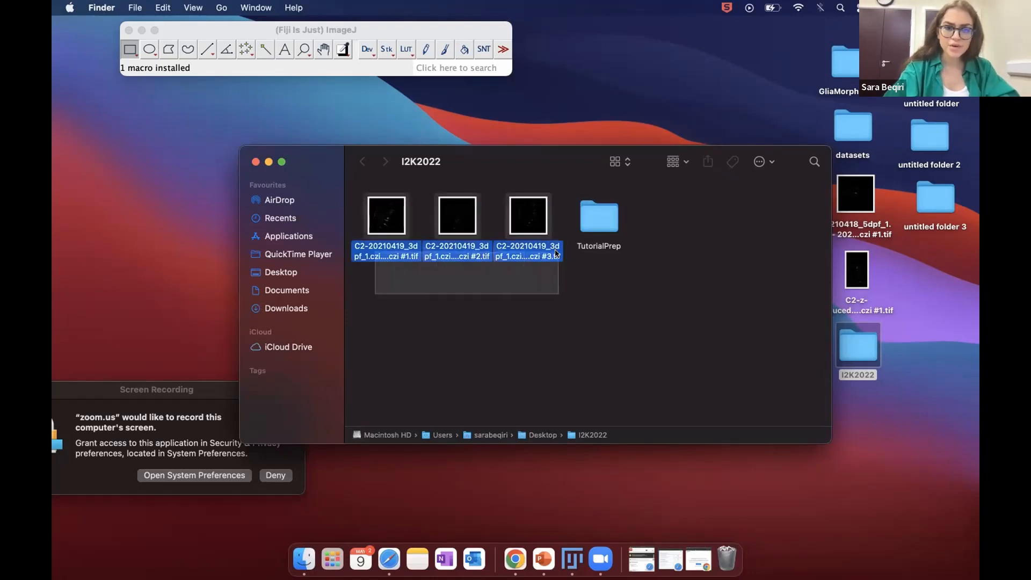
pyautogui.click(588, 322)
pyautogui.doubleClick(602, 225)
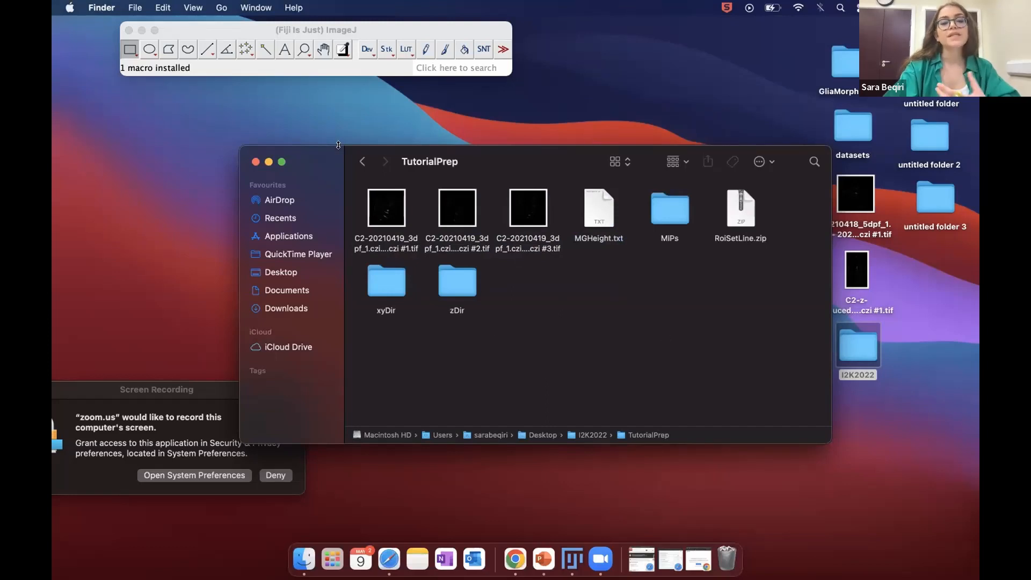
pyautogui.click(359, 162)
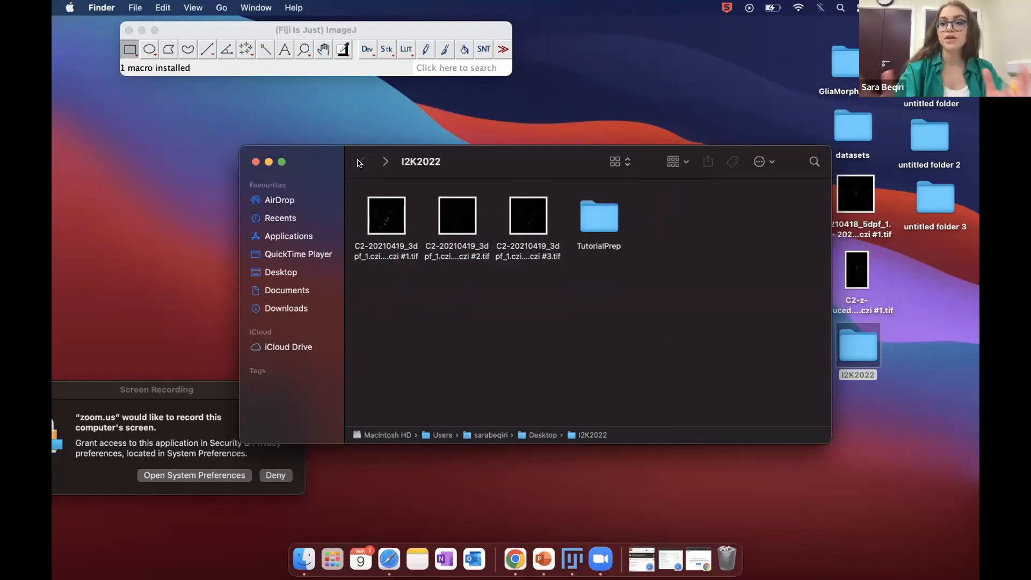
pyautogui.moveTo(564, 319); pyautogui.dragTo(593, 317)
pyautogui.click(607, 209)
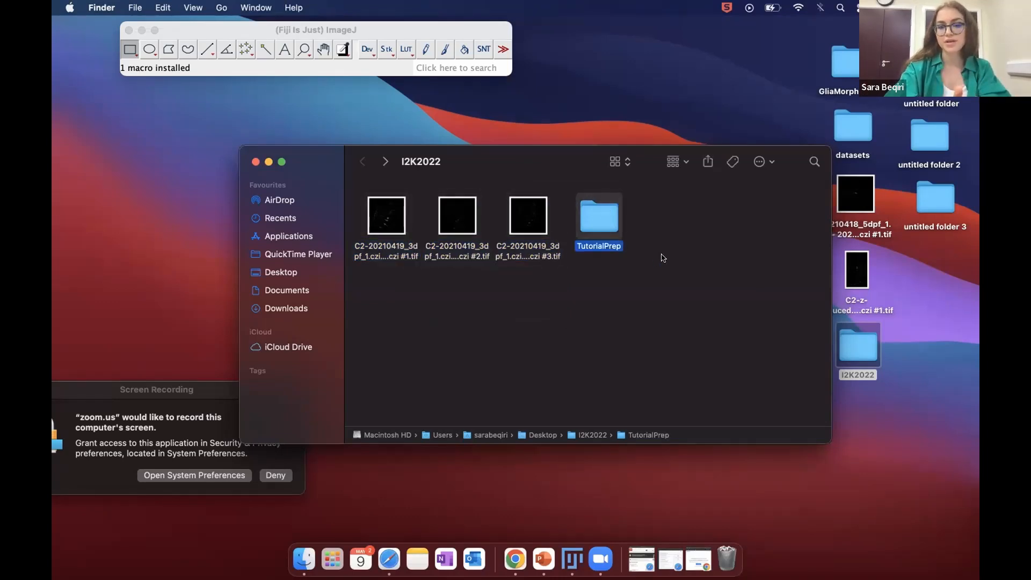
pyautogui.click(533, 300)
pyautogui.moveTo(533, 299); pyautogui.dragTo(355, 244)
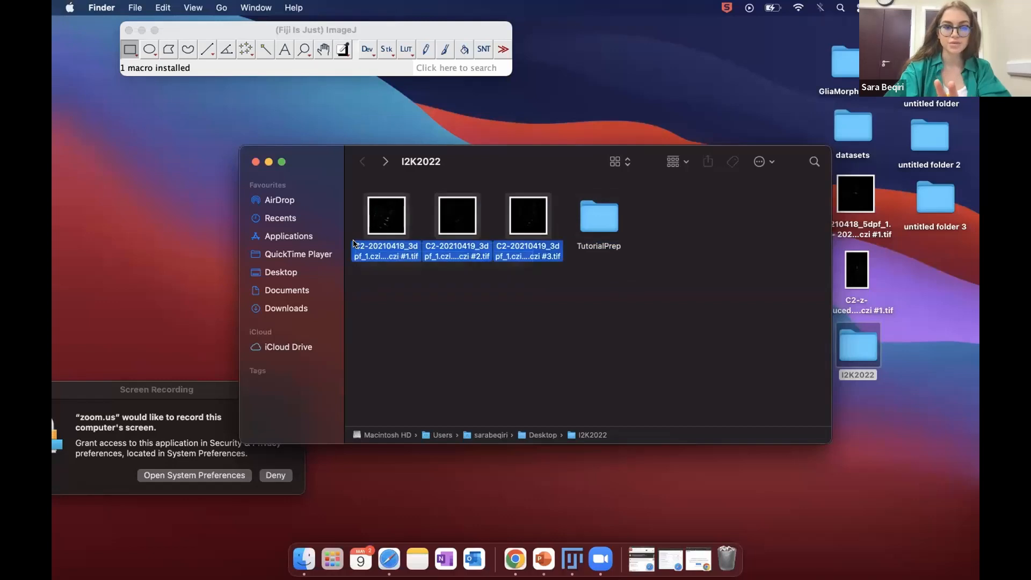
pyautogui.click(421, 318)
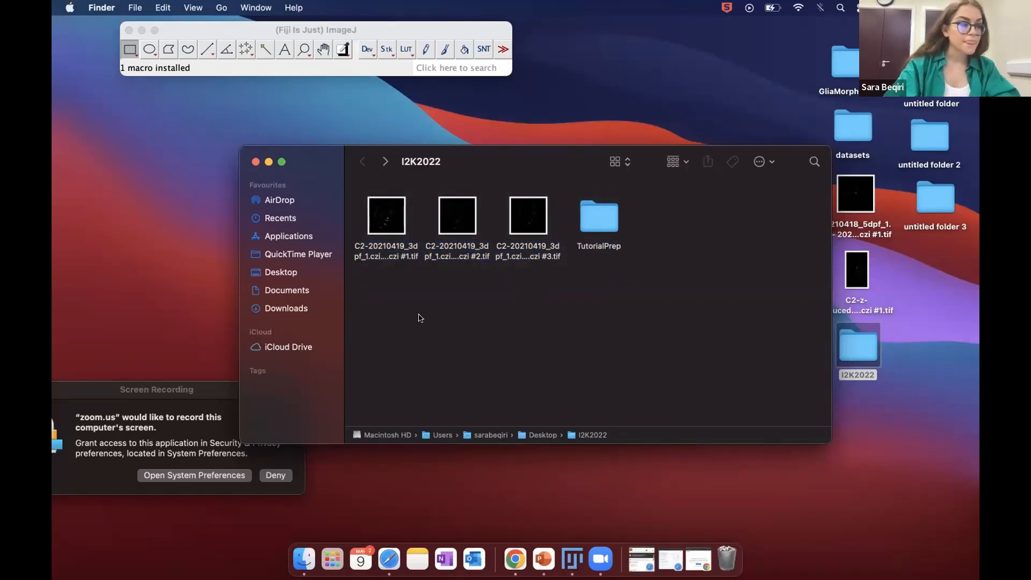
# - Open the C2-20210419_3dpf_1.czi #1.tif stack from the I2K2022 folder in Fiji and arrange the windows so they are accessible
pyautogui.moveTo(427, 156); pyautogui.dragTo(498, 168)
pyautogui.moveTo(198, 28); pyautogui.dragTo(179, 93)
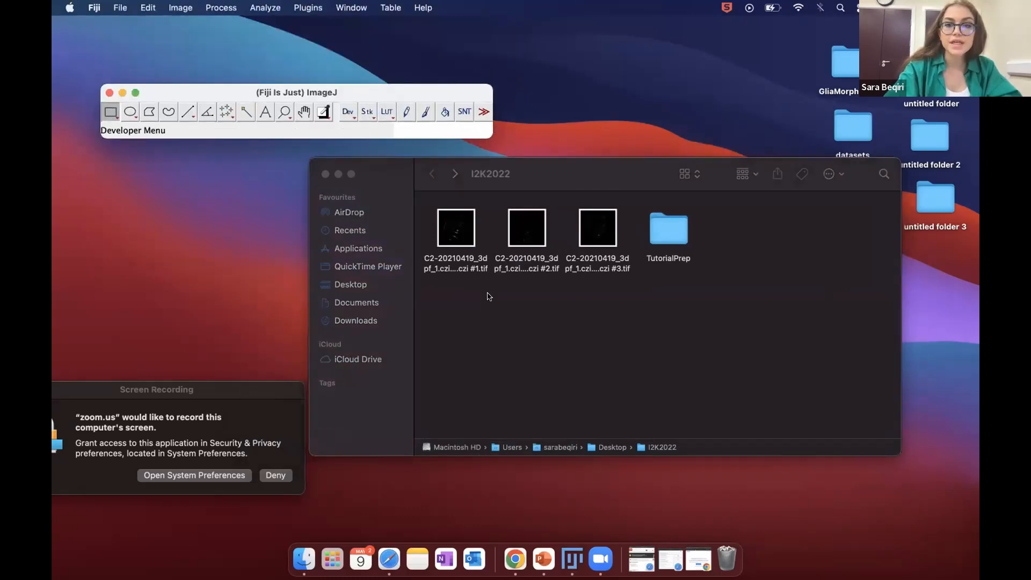
pyautogui.moveTo(475, 243); pyautogui.dragTo(324, 124)
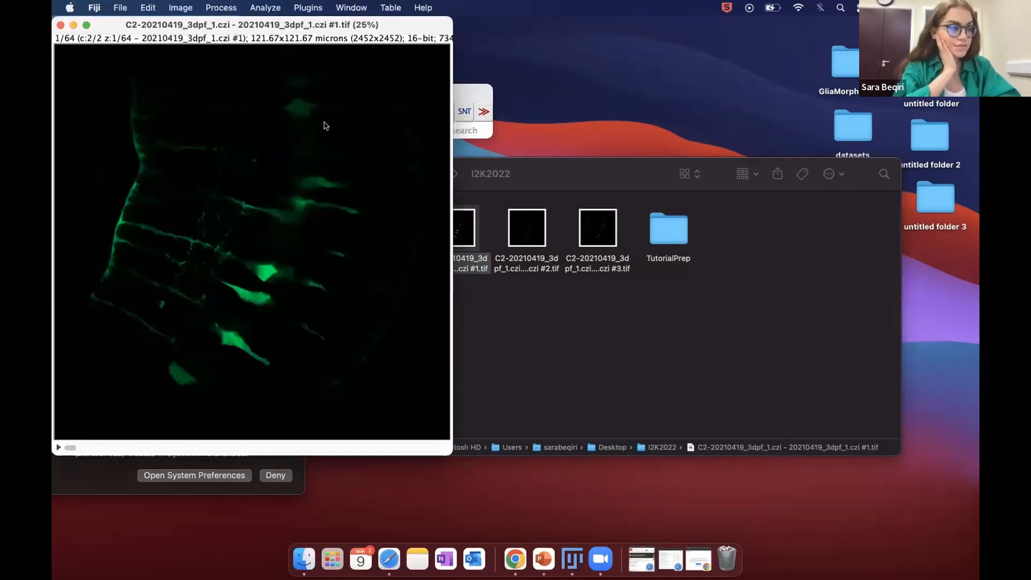
pyautogui.moveTo(192, 24); pyautogui.dragTo(265, 80)
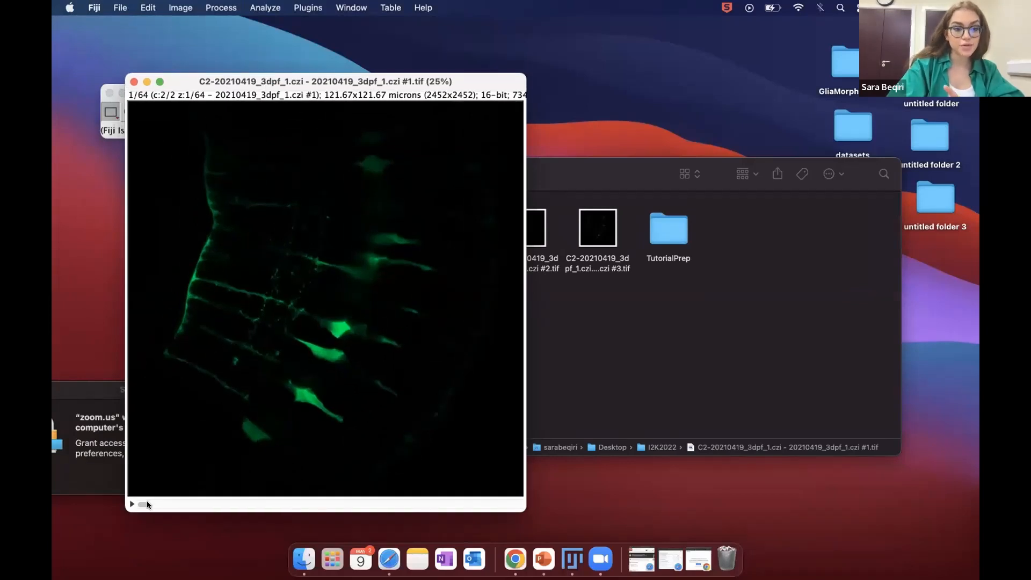
# - Browse the z-slices of the open C2 #1 stack, returning to the first slice
pyautogui.moveTo(147, 503)
pyautogui.mouseDown()
pyautogui.moveTo(172, 503)
pyautogui.moveTo(136, 500)
pyautogui.mouseUp()
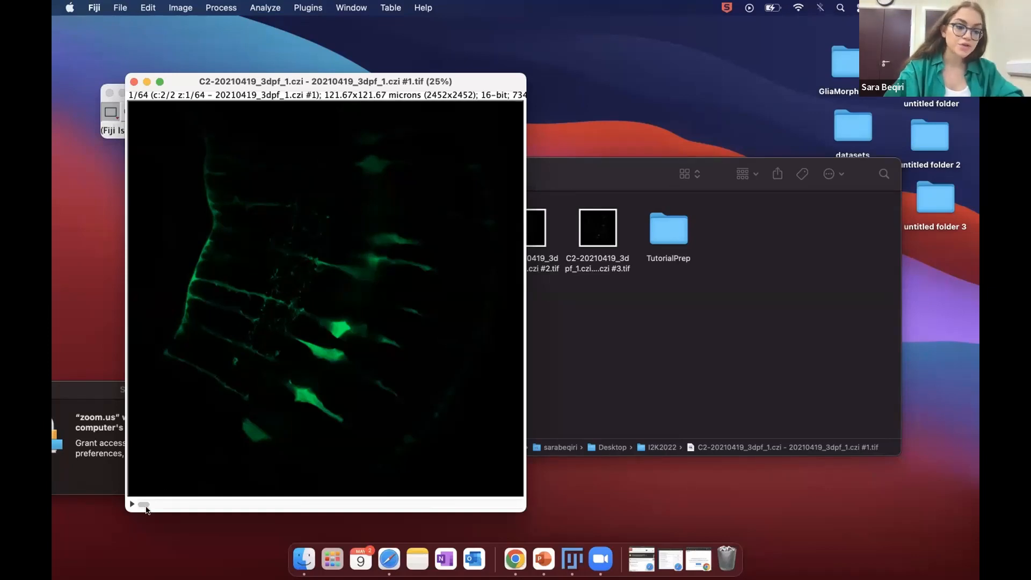
pyautogui.moveTo(151, 505); pyautogui.dragTo(99, 503)
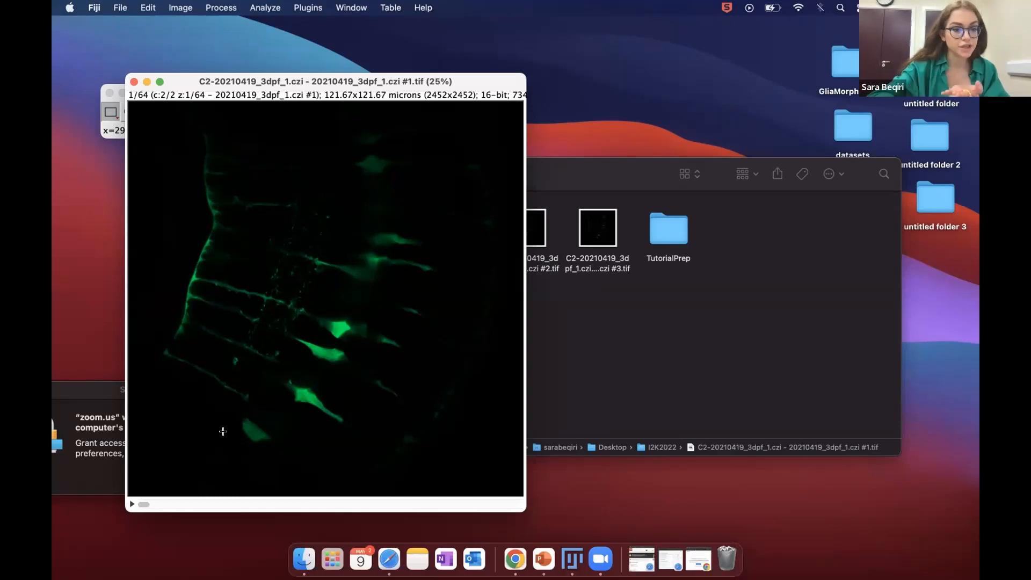
pyautogui.moveTo(148, 505); pyautogui.dragTo(138, 472)
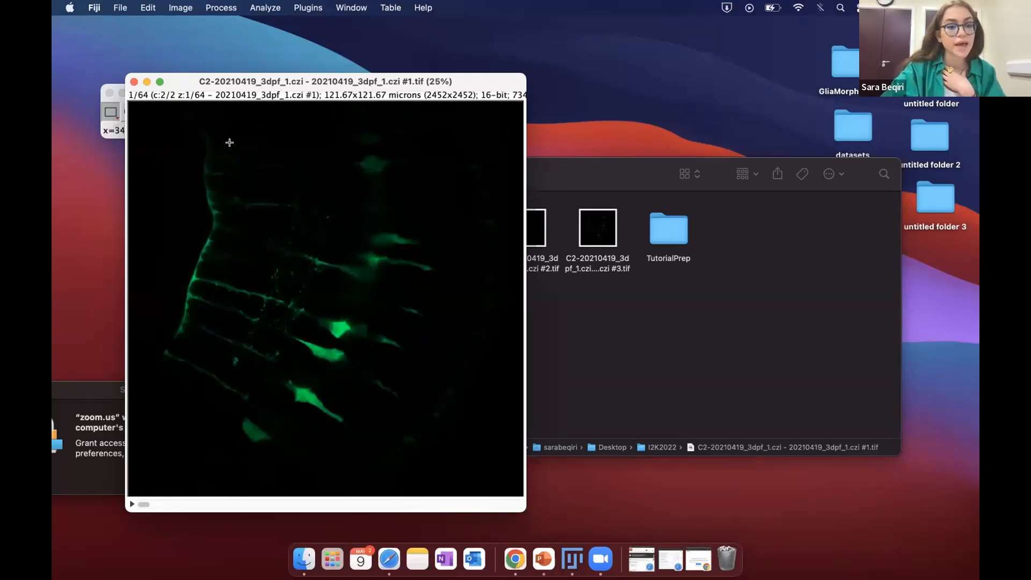
# - Inspect a Max Intensity Z projection of slices 1 to 64 of the stack, and close the projection
pyautogui.moveTo(242, 79); pyautogui.dragTo(373, 108)
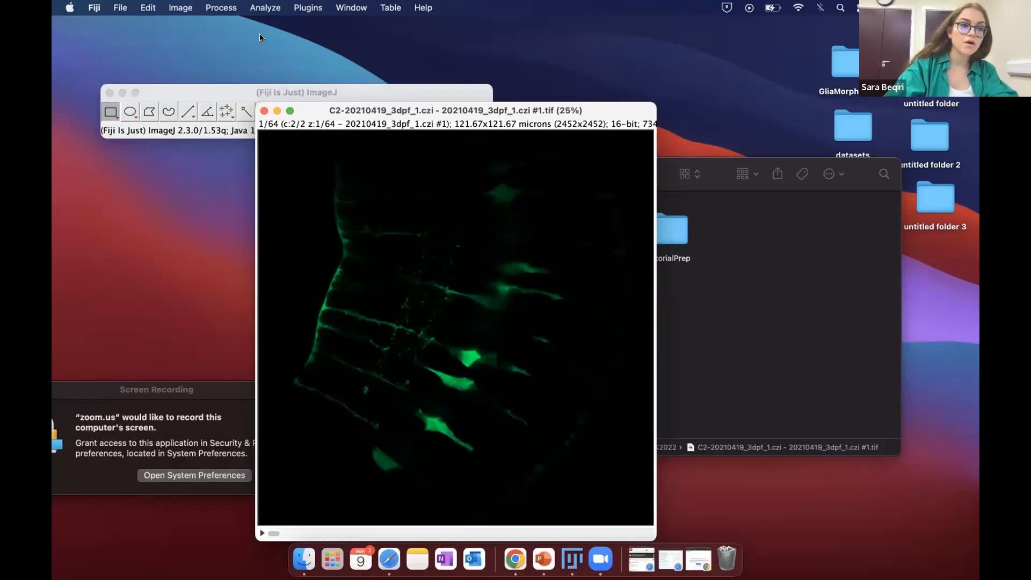
pyautogui.click(183, 7)
pyautogui.moveTo(197, 102)
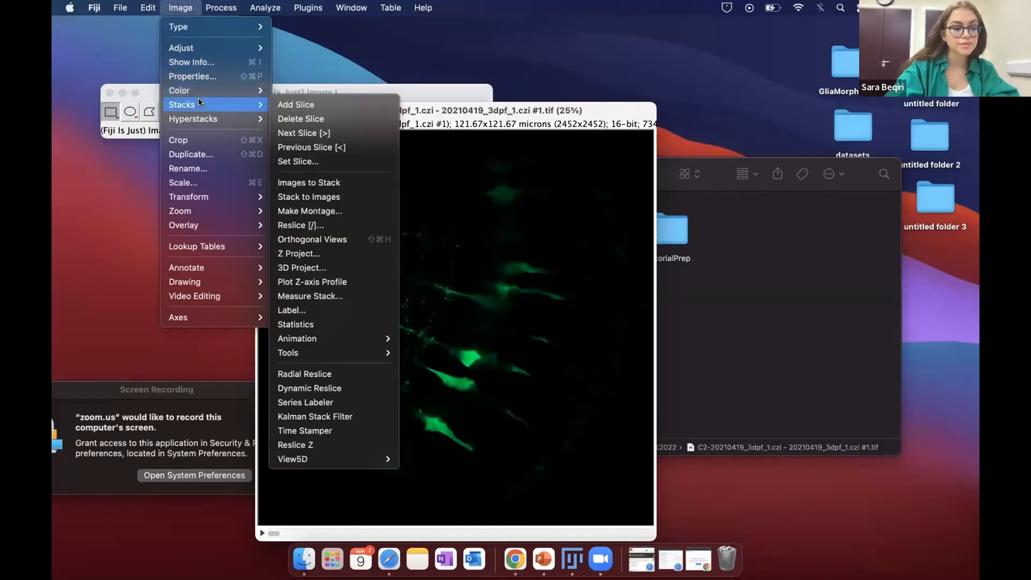
pyautogui.click(310, 254)
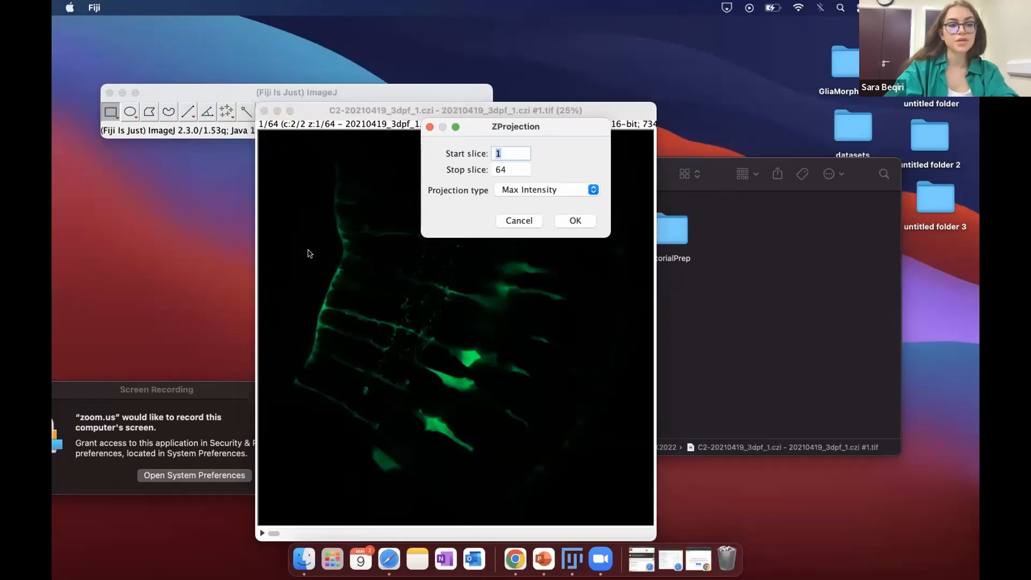
pyautogui.click(577, 219)
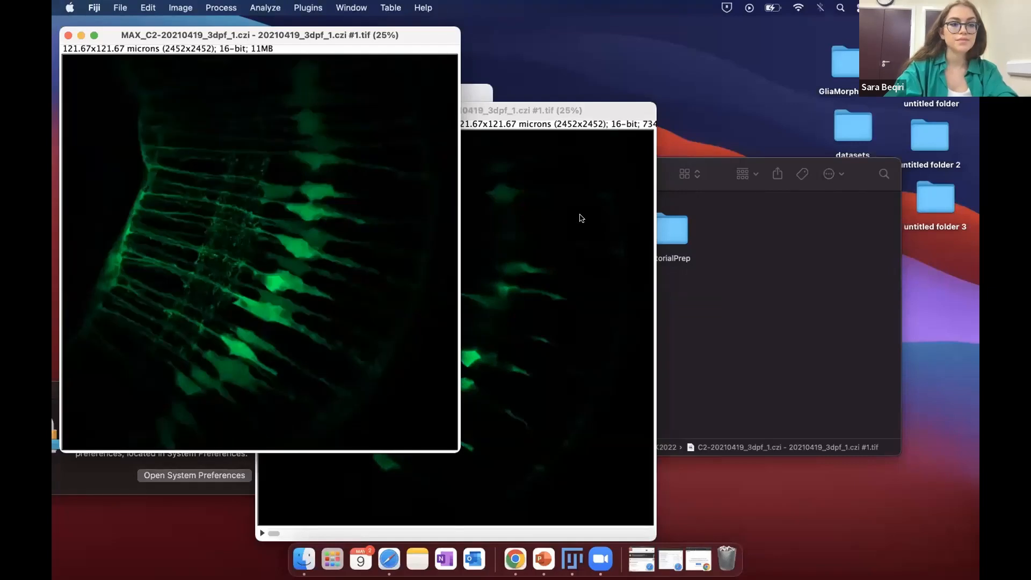
pyautogui.moveTo(165, 35); pyautogui.dragTo(596, 84)
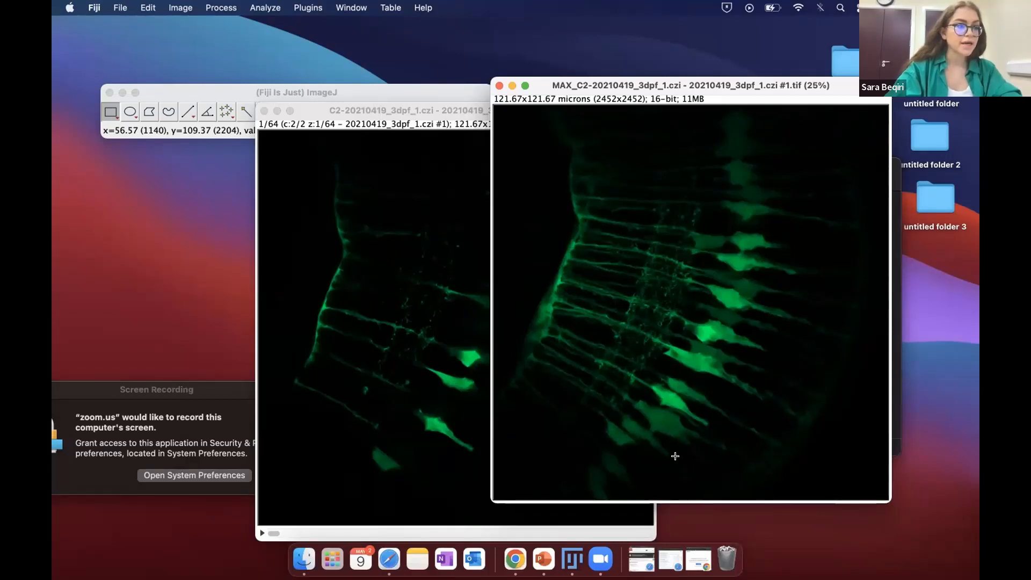
pyautogui.click(498, 86)
# - Review the stack's image properties: channels, slices, frames, pixel width and height, and voxel depth
pyautogui.moveTo(452, 110); pyautogui.dragTo(539, 110)
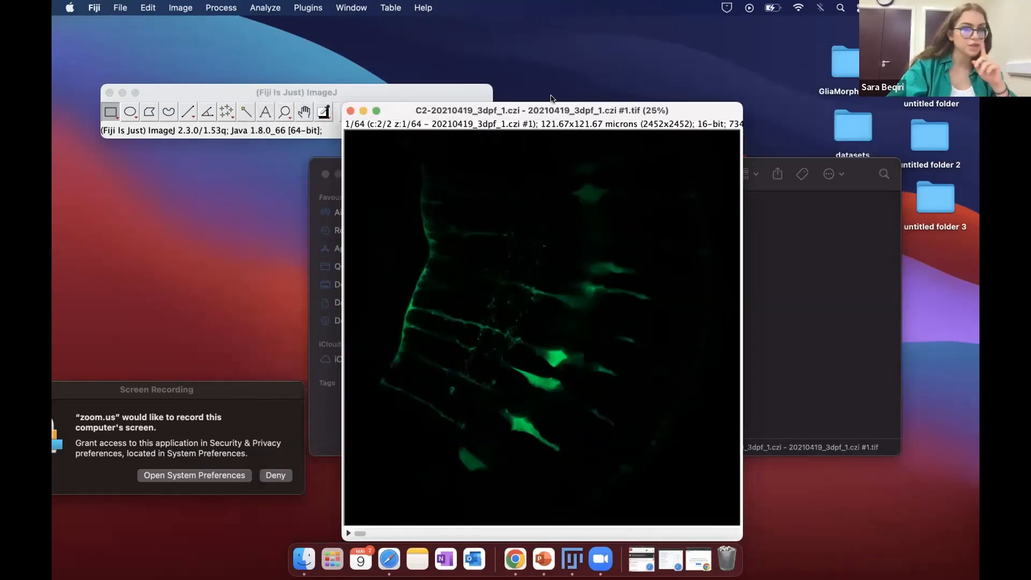
pyautogui.click(181, 7)
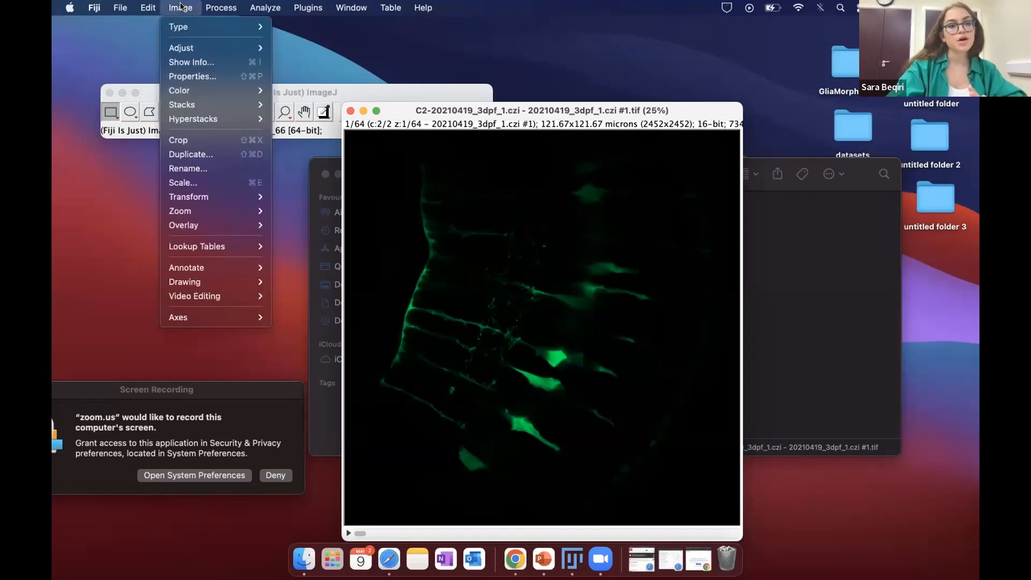
pyautogui.moveTo(254, 6)
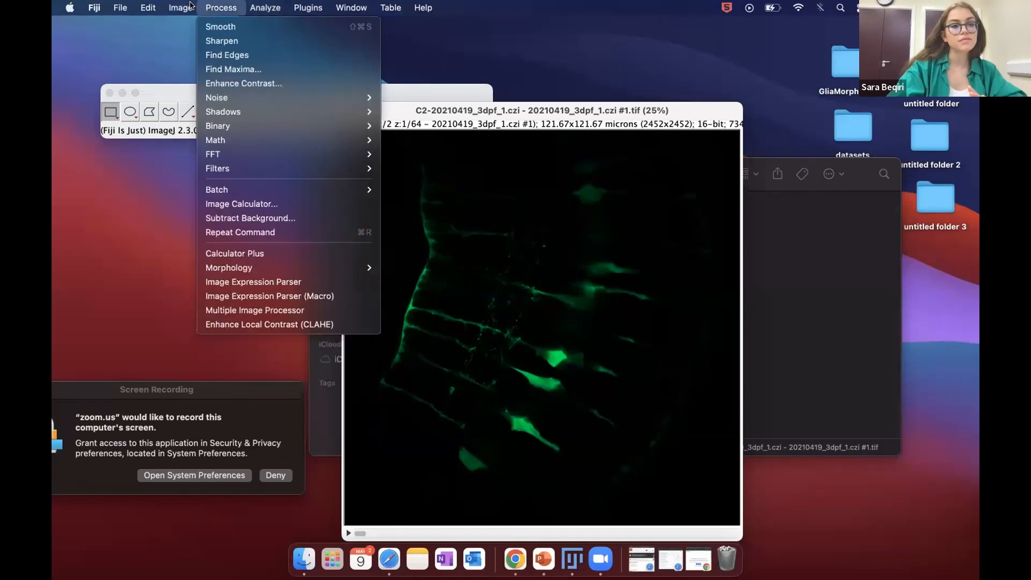
pyautogui.moveTo(179, 5)
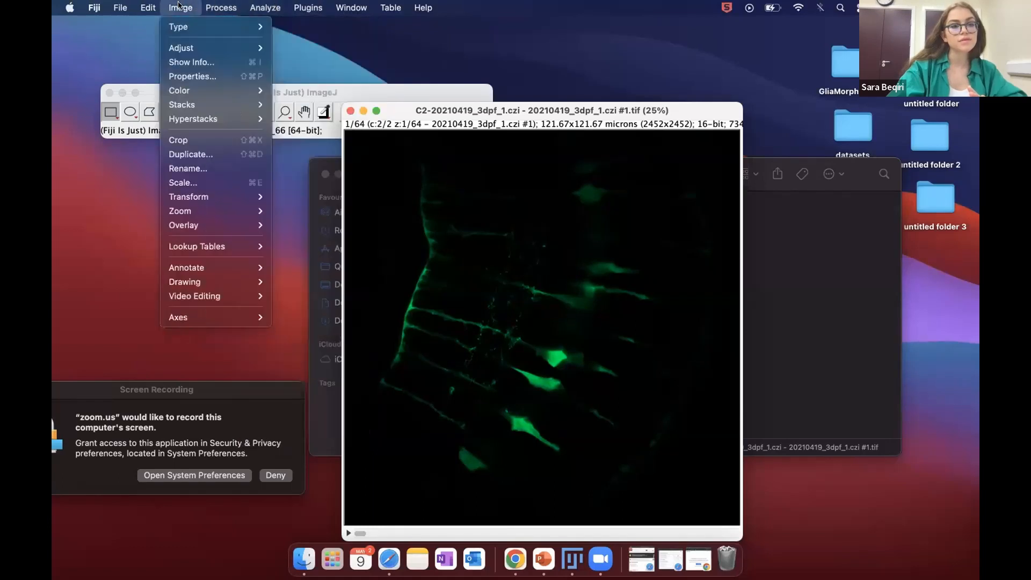
pyautogui.click(191, 78)
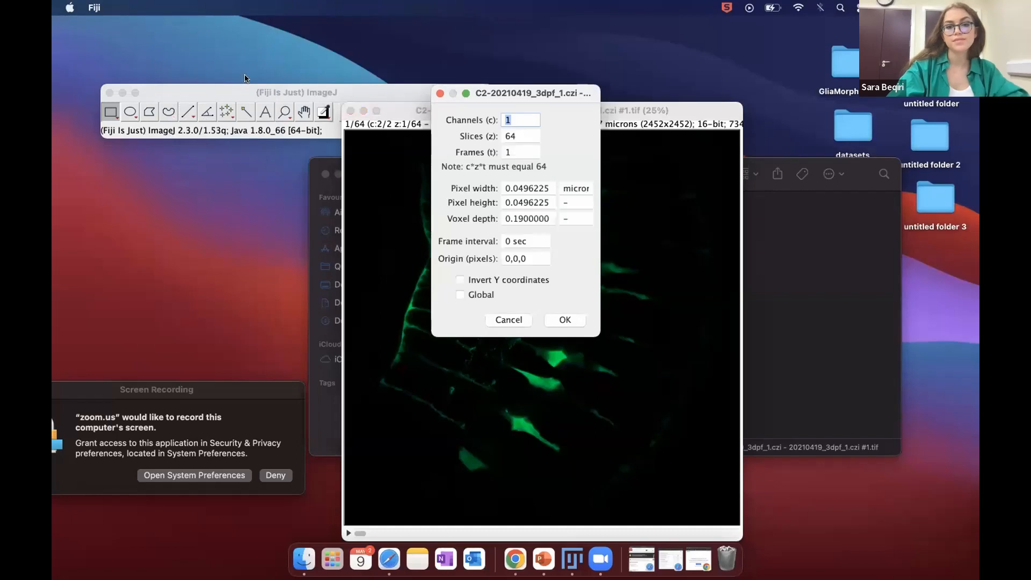
pyautogui.moveTo(639, 91); pyautogui.dragTo(639, 92)
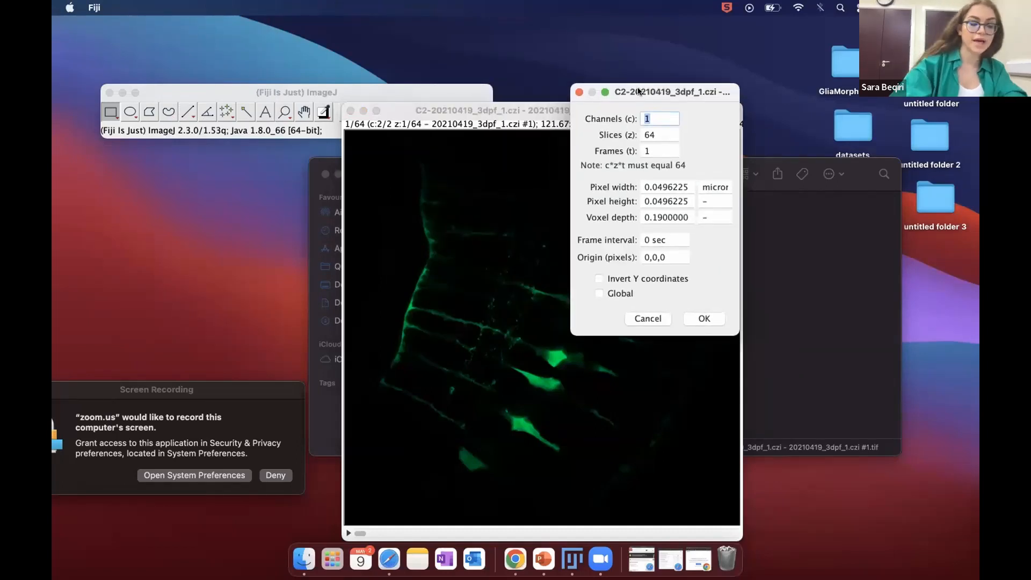
pyautogui.click(657, 119)
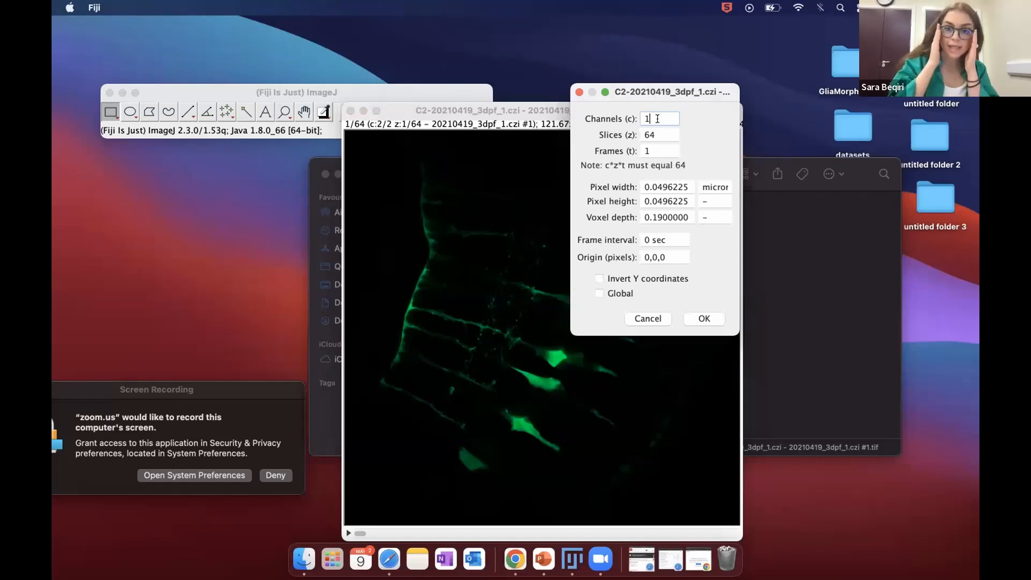
pyautogui.press('Tab')
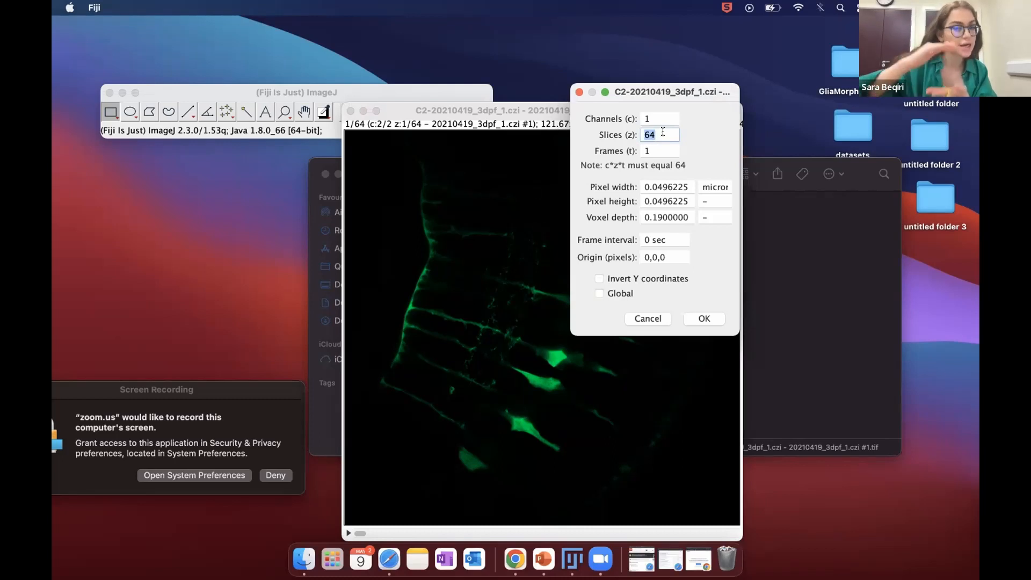
pyautogui.press('Tab')
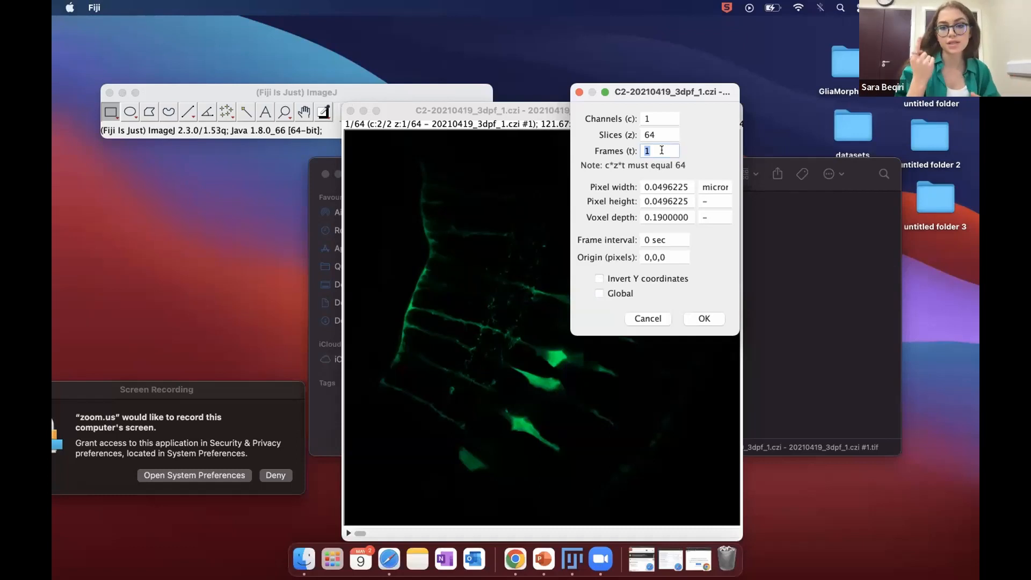
pyautogui.click(655, 150)
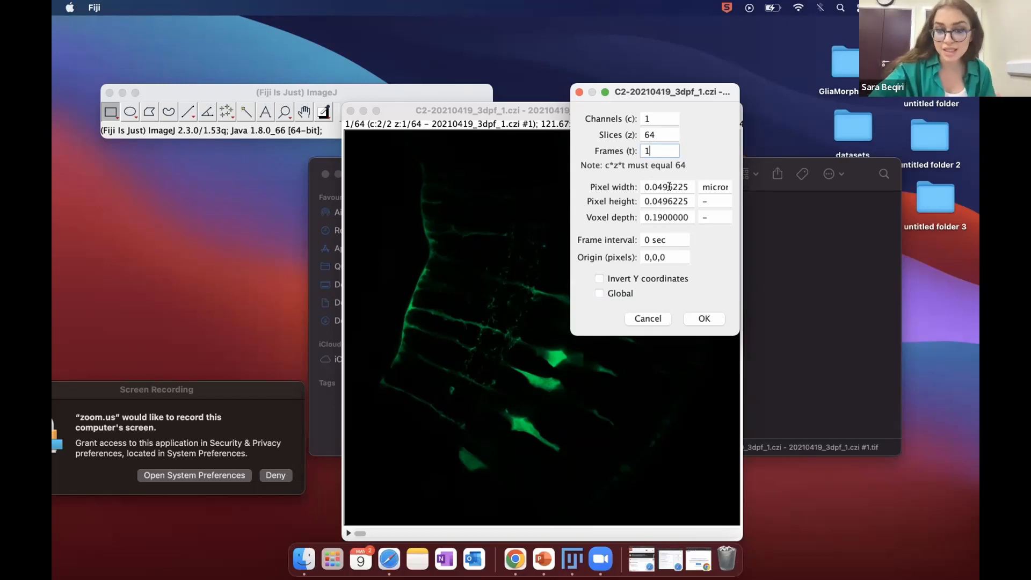
pyautogui.click(698, 319)
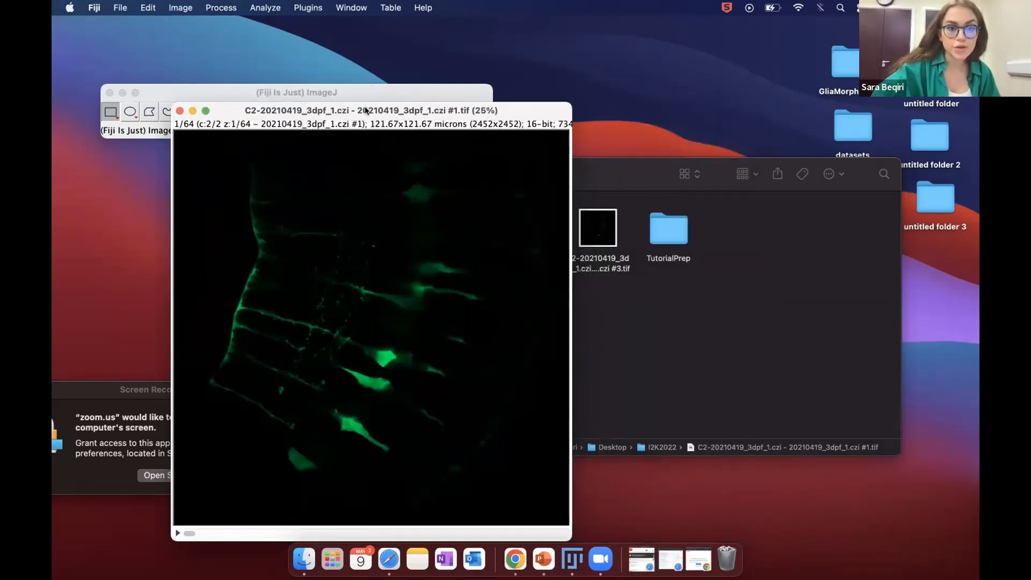
# - Try to open the original C2 #1 stack in the 3D Viewer
pyautogui.moveTo(366, 106); pyautogui.dragTo(351, 106)
pyautogui.click(307, 8)
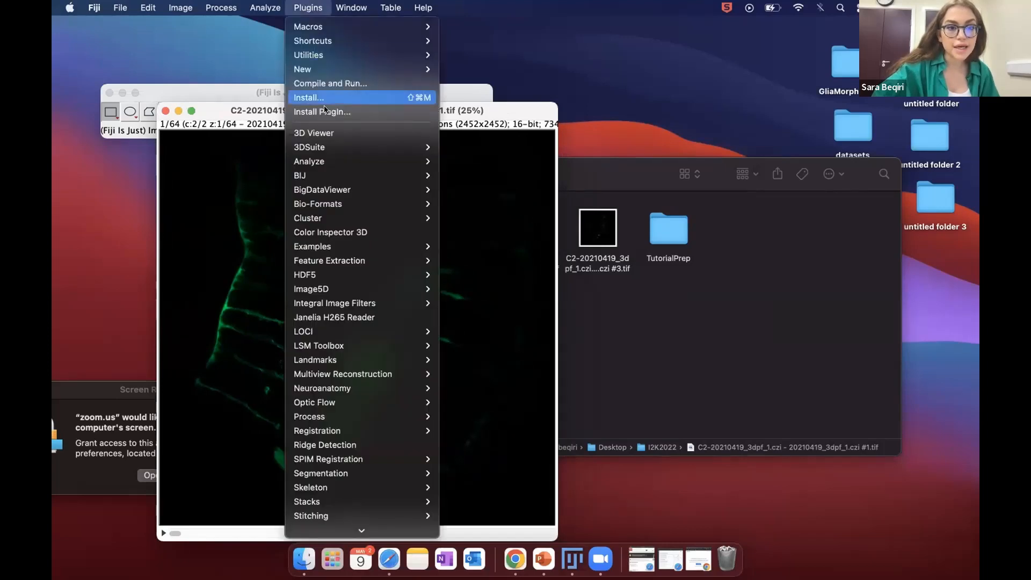
pyautogui.click(325, 132)
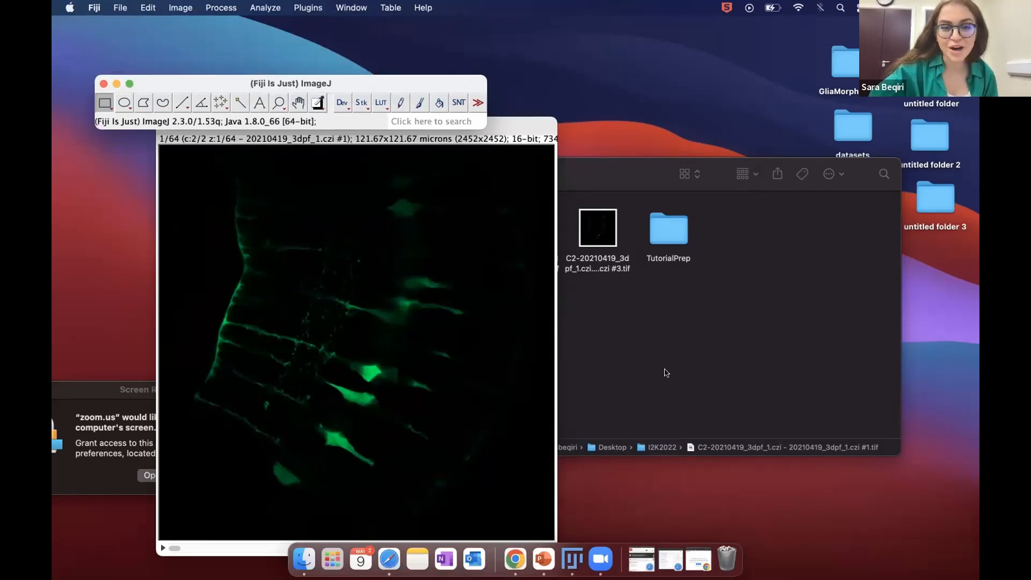
# - Open the z-reduced version of the #1 stack from the zDir folder inside TutorialPrep in Fiji
pyautogui.moveTo(620, 171); pyautogui.dragTo(644, 190)
pyautogui.doubleClick(690, 241)
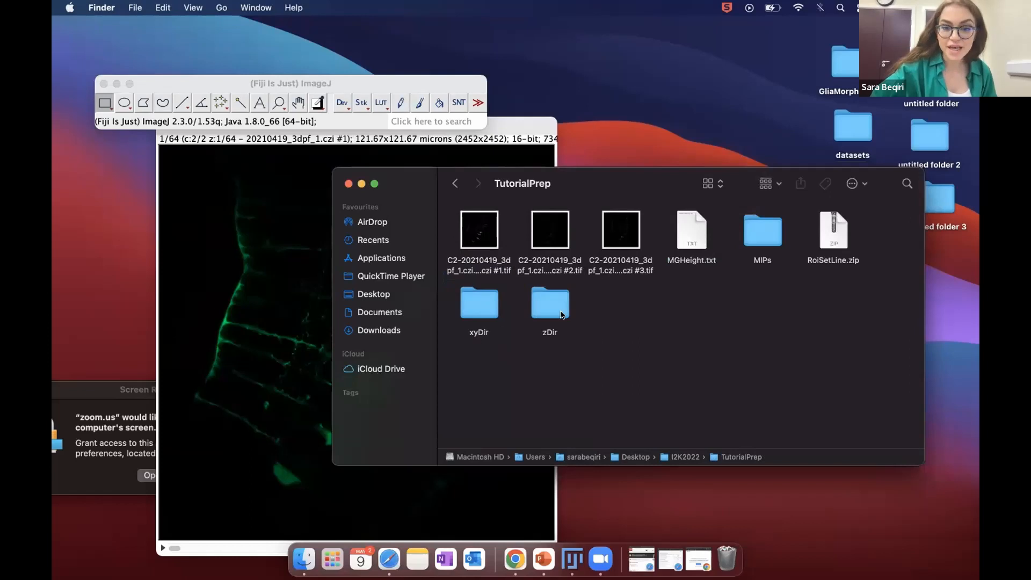
pyautogui.doubleClick(562, 315)
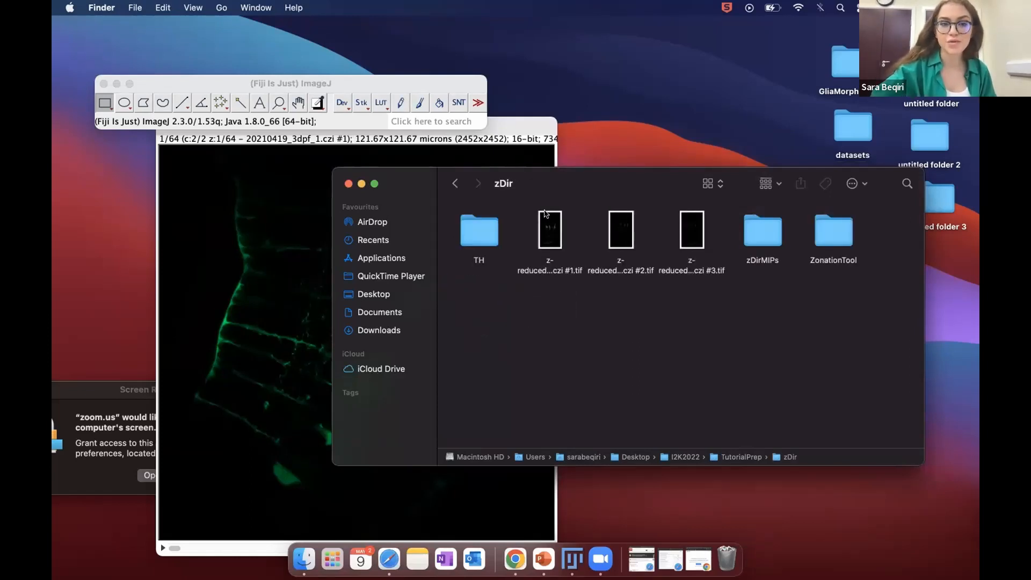
pyautogui.moveTo(556, 232); pyautogui.dragTo(322, 105)
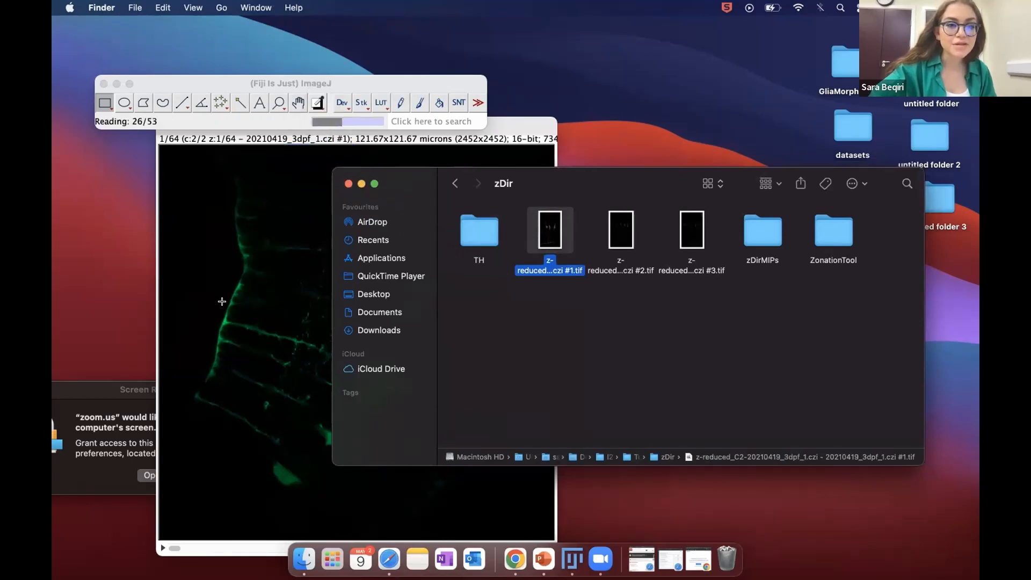
# - Minimise the Finder window and the original C2 #1 stack so only the z-reduced stack stays open
pyautogui.click(360, 184)
pyautogui.moveTo(529, 121); pyautogui.dragTo(858, 150)
pyautogui.click(519, 154)
# - Try to display the z-reduced #1 stack as a volume in the 3D Viewer with a resampling factor of 2
pyautogui.moveTo(340, 26); pyautogui.dragTo(369, 74)
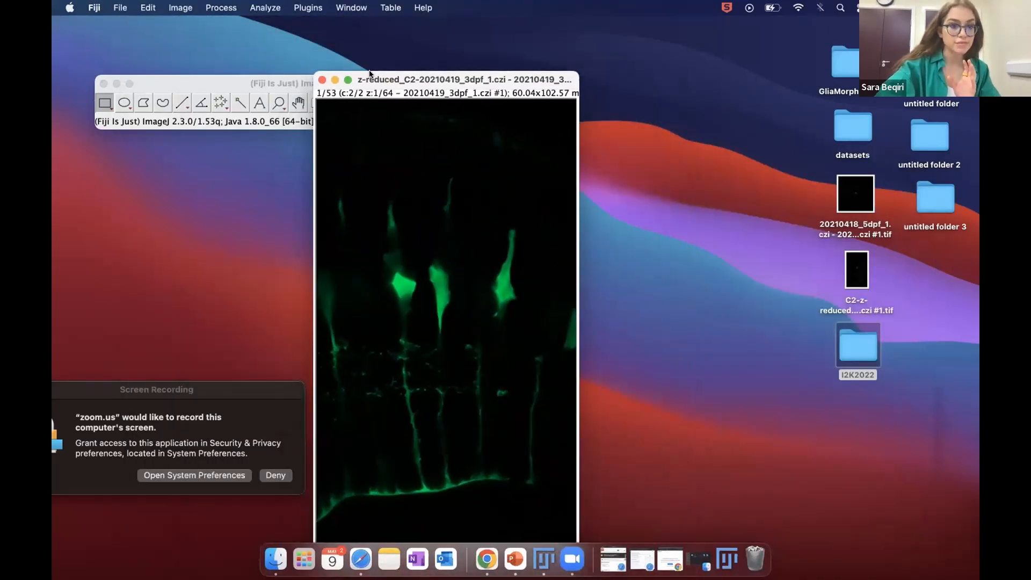
pyautogui.click(309, 8)
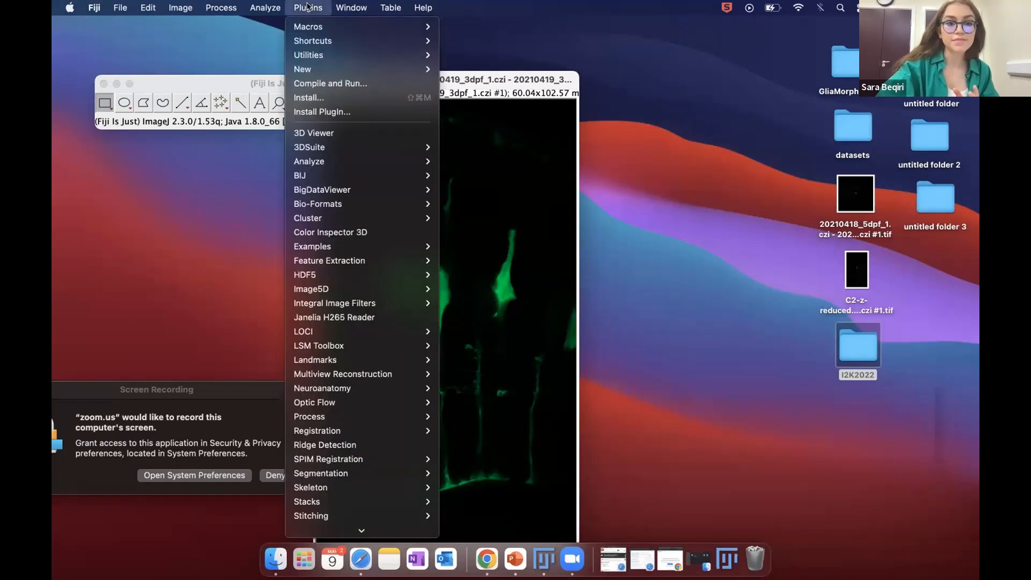
pyautogui.click(316, 133)
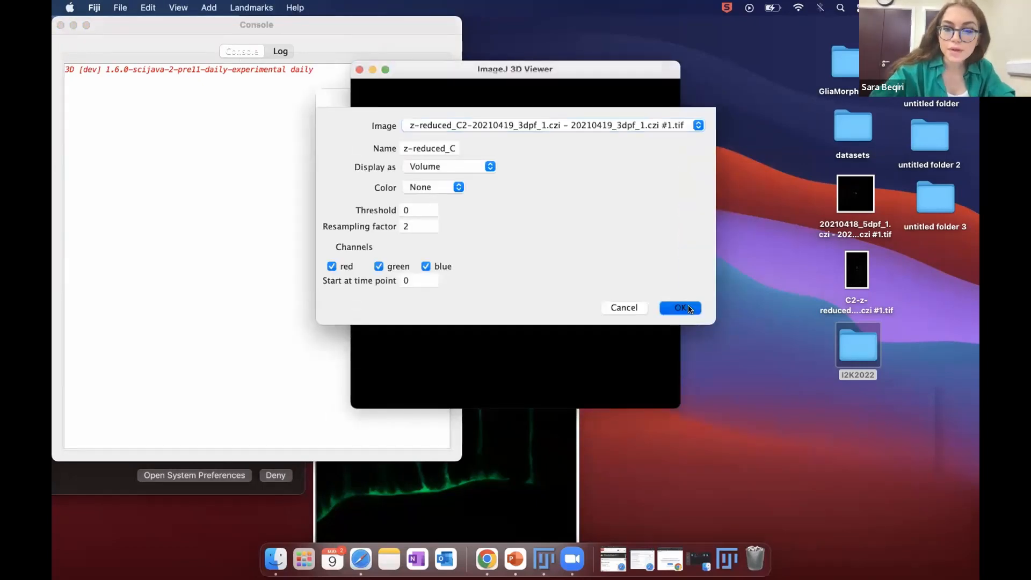
pyautogui.click(690, 309)
pyautogui.click(570, 189)
pyautogui.moveTo(672, 60); pyautogui.dragTo(706, 156)
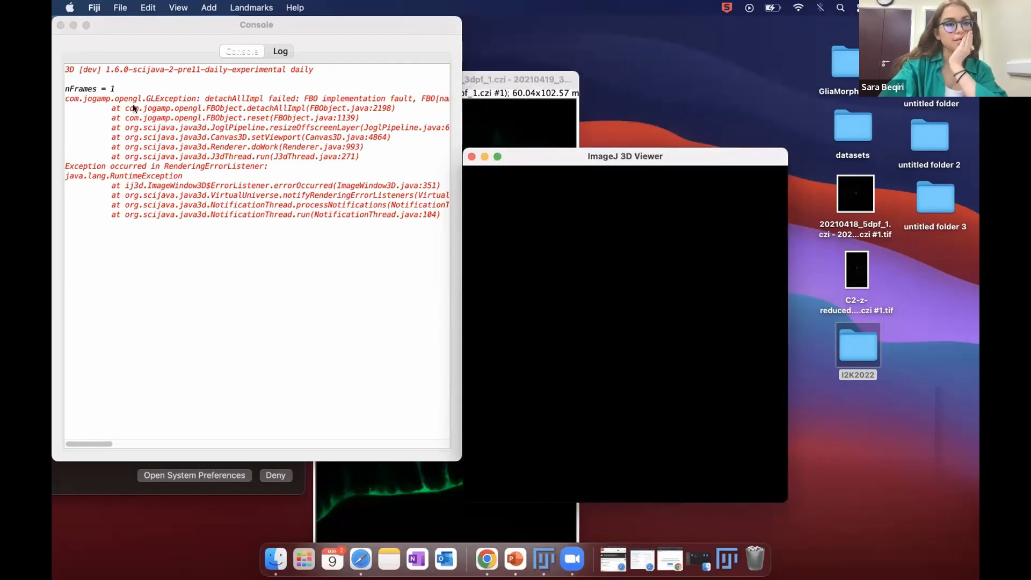
# - Close the Console window and minimise the blank 3D Viewer window to uncover the z-reduced stack
pyautogui.click(60, 25)
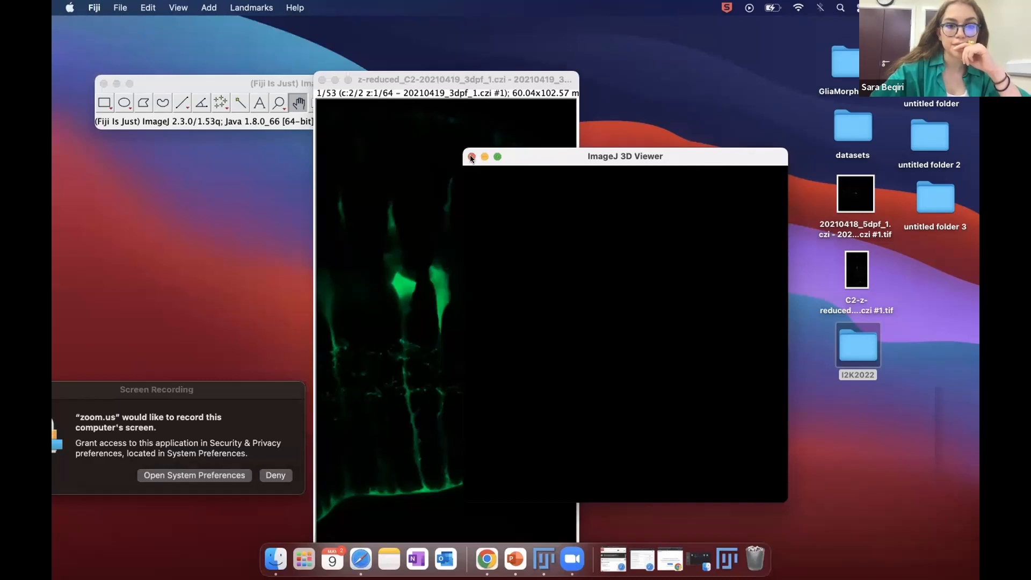
pyautogui.moveTo(472, 157); pyautogui.dragTo(460, 173)
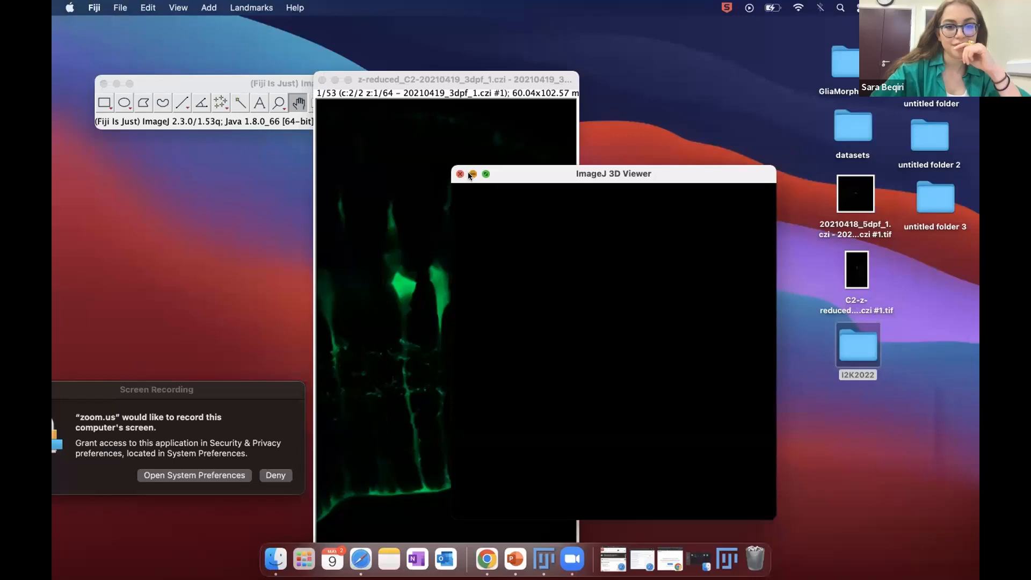
pyautogui.click(461, 173)
pyautogui.moveTo(431, 83); pyautogui.dragTo(290, 74)
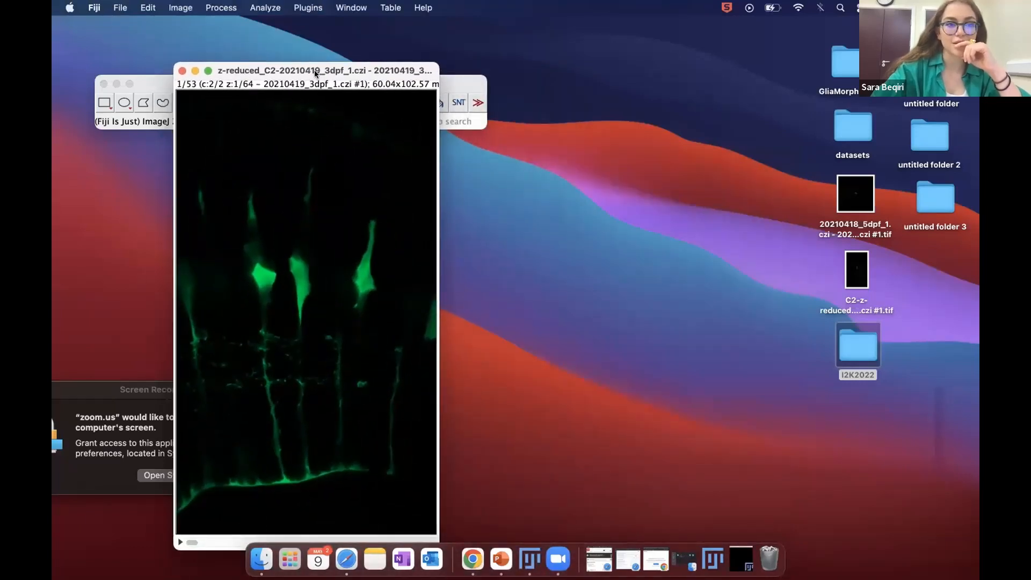
# - Try to launch the 3D Viewer again for the z-reduced stack
pyautogui.click(264, 6)
pyautogui.moveTo(316, 7)
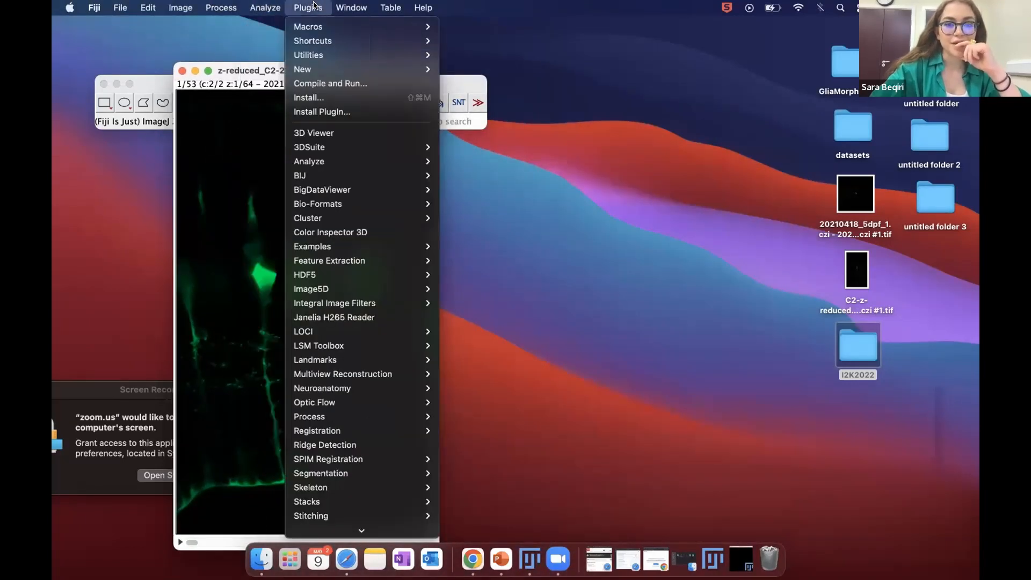
pyautogui.click(309, 132)
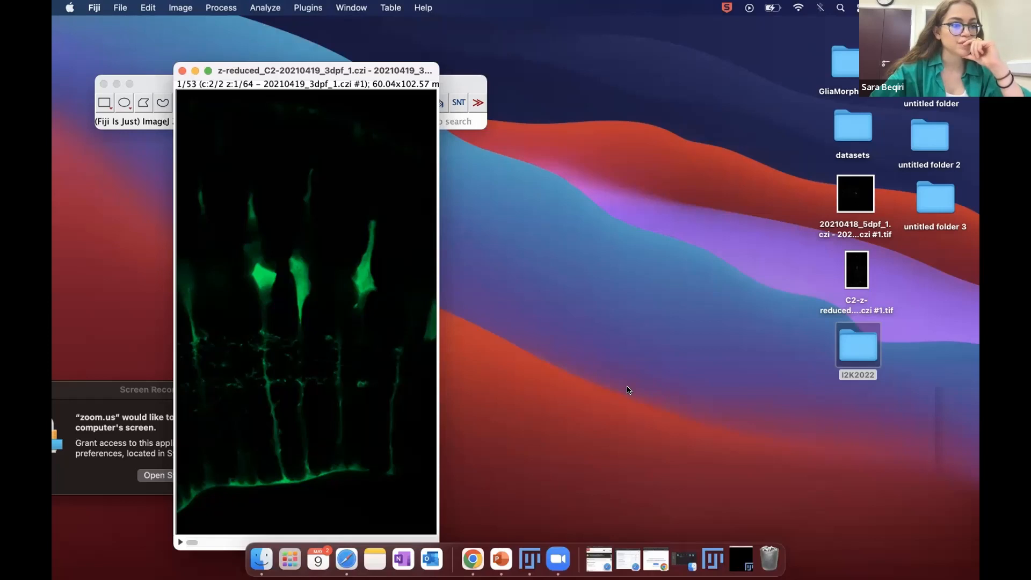
pyautogui.moveTo(260, 70); pyautogui.dragTo(228, 73)
# - Restore the minimised 3D Viewer window and try to quit Fiji
pyautogui.click(737, 565)
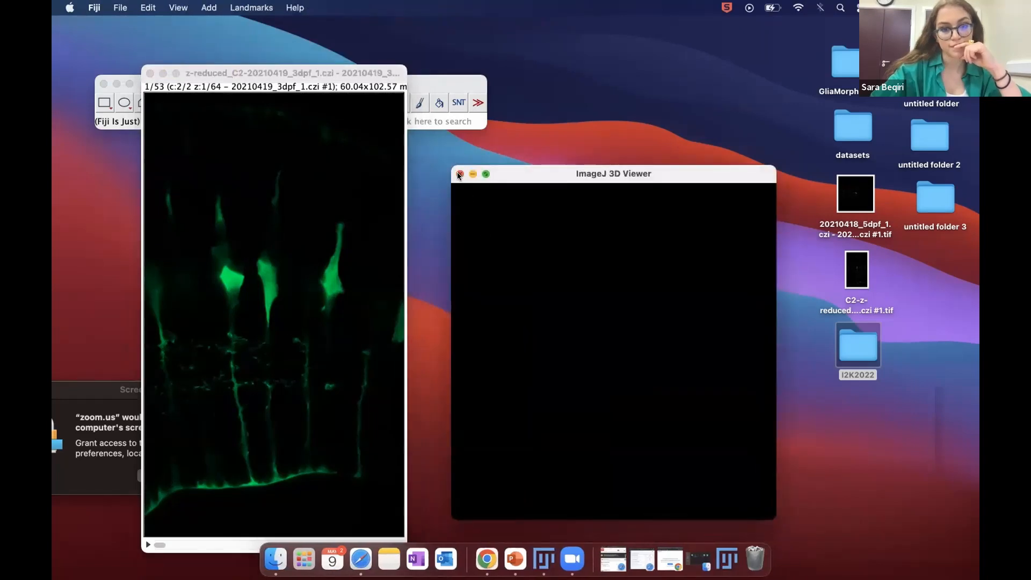
pyautogui.rightClick(543, 558)
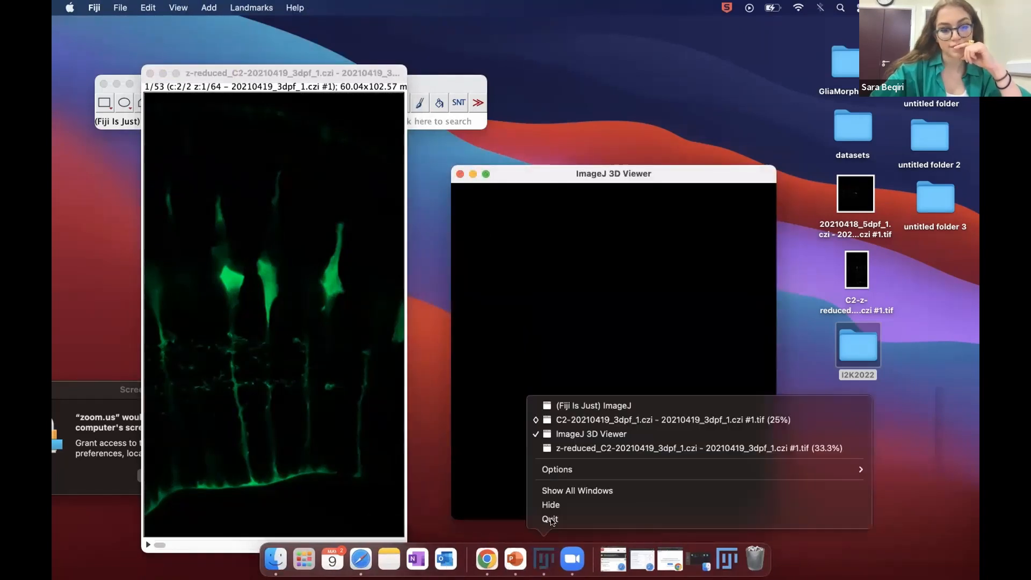
pyautogui.click(550, 519)
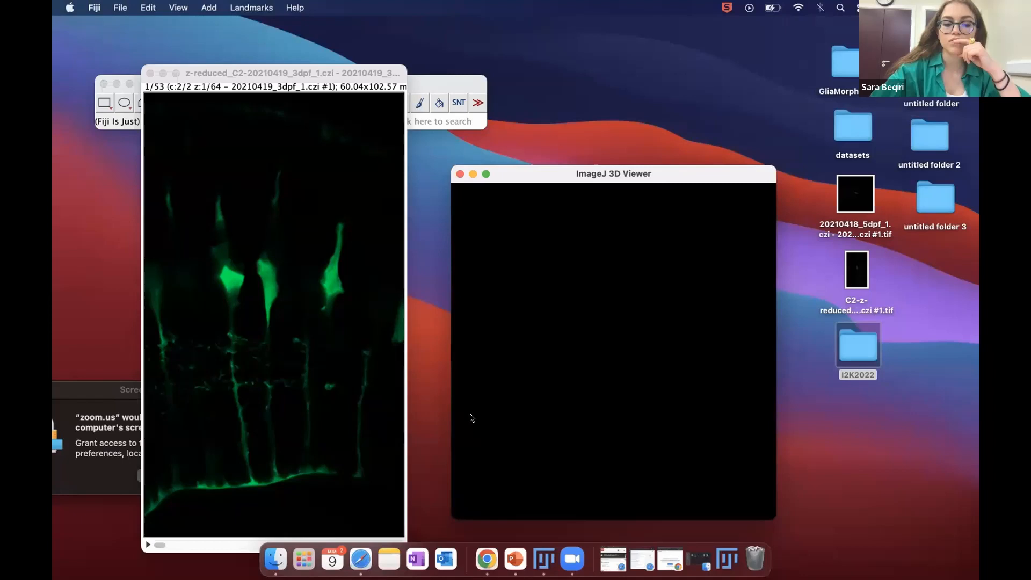
pyautogui.rightClick(543, 563)
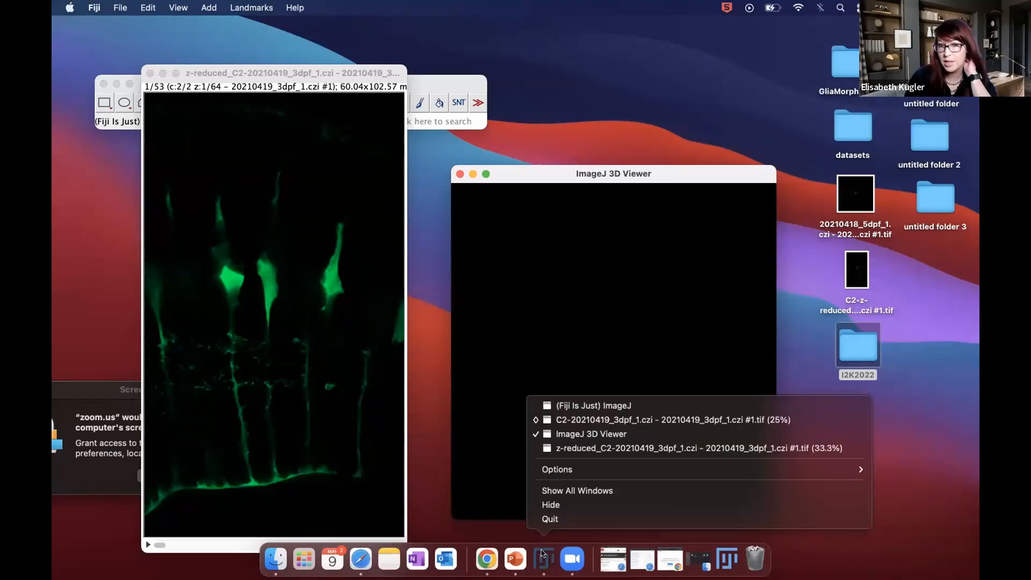
pyautogui.click(551, 517)
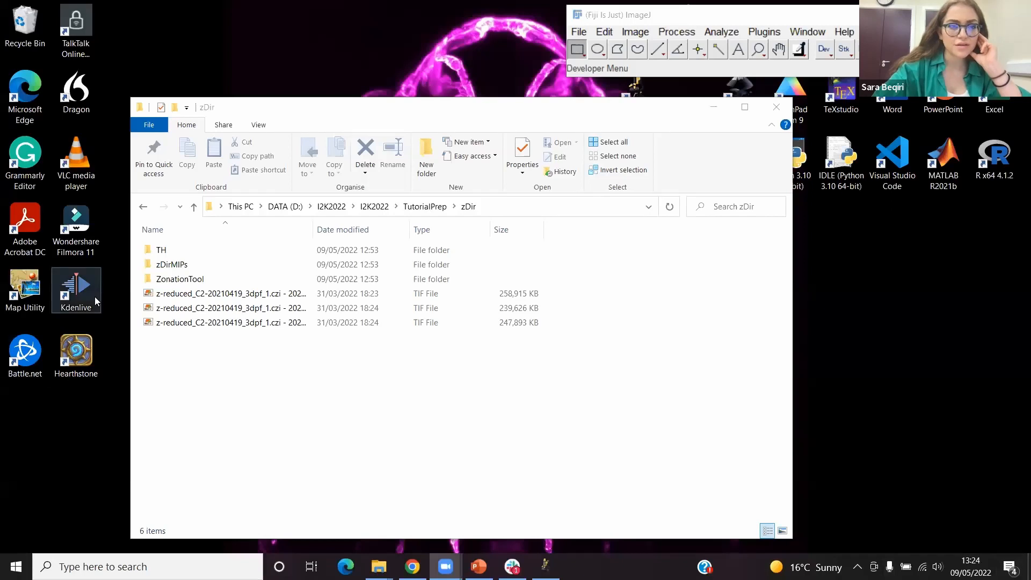
# - Open the first z-reduced stack from the zDir folder in Fiji and display it in the 3D Viewer as an 8-bit volume with resampling factor 2
pyautogui.moveTo(176, 293); pyautogui.dragTo(732, 30)
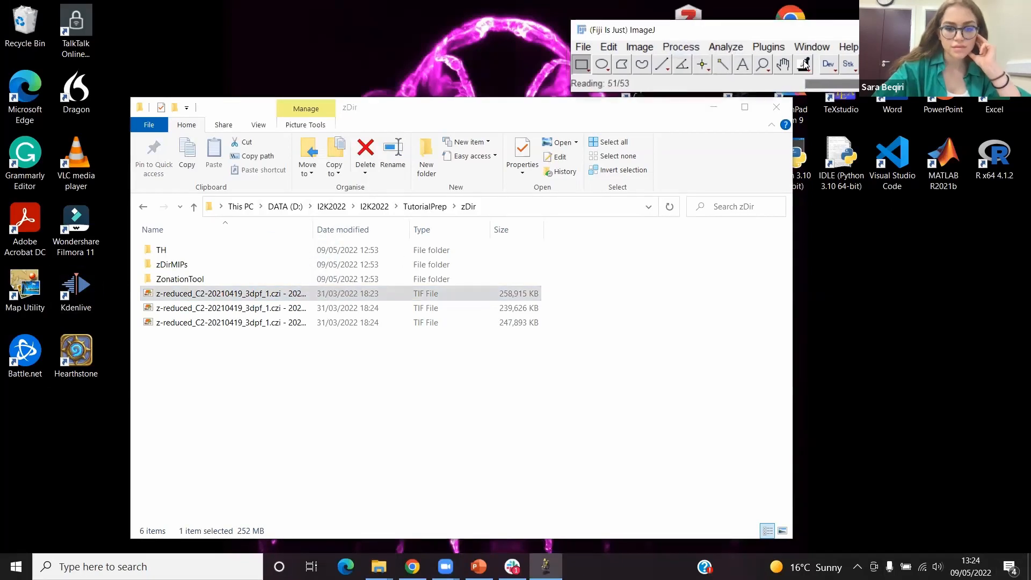
pyautogui.click(776, 49)
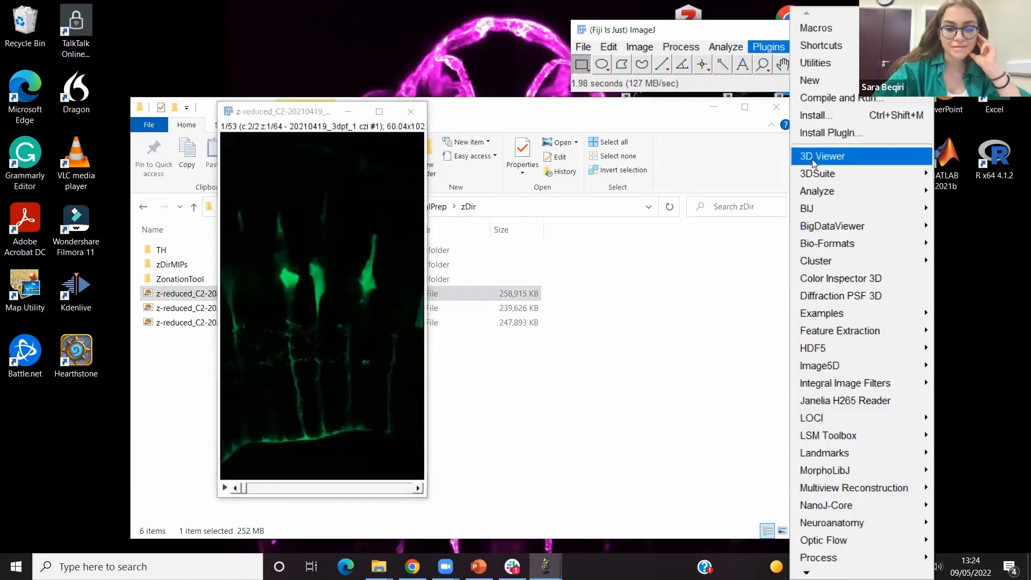
pyautogui.click(811, 159)
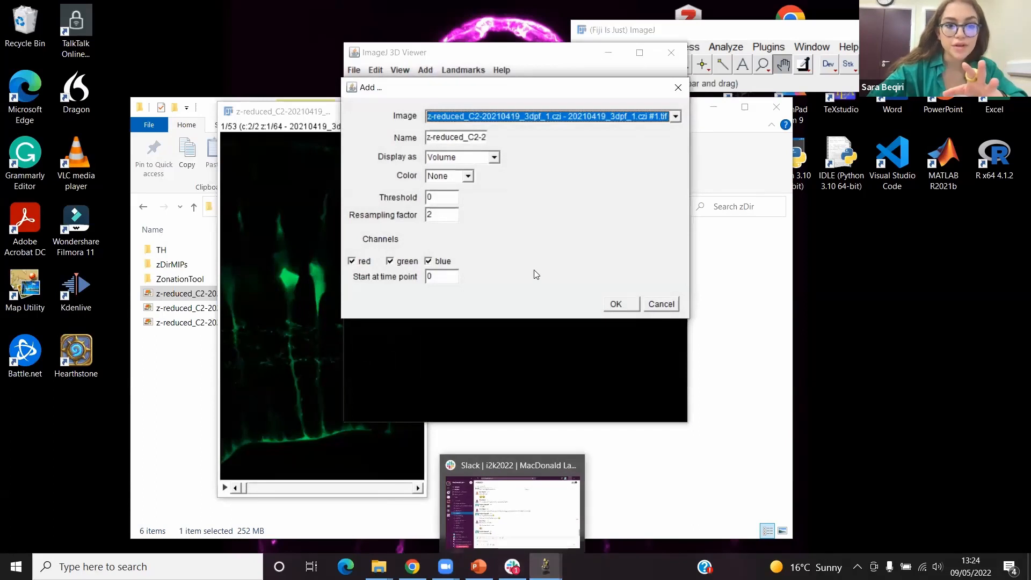
pyautogui.click(616, 304)
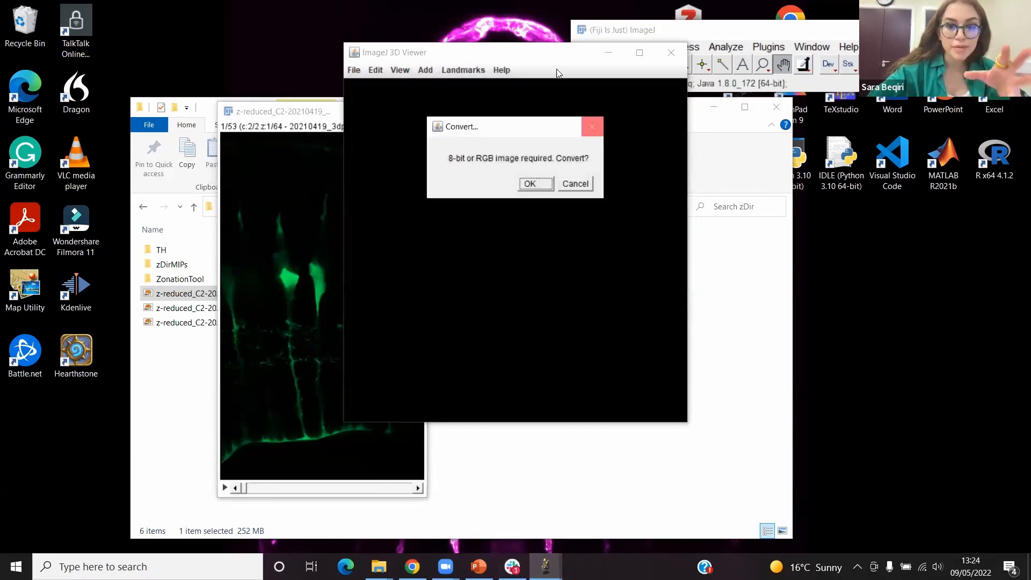
pyautogui.click(529, 184)
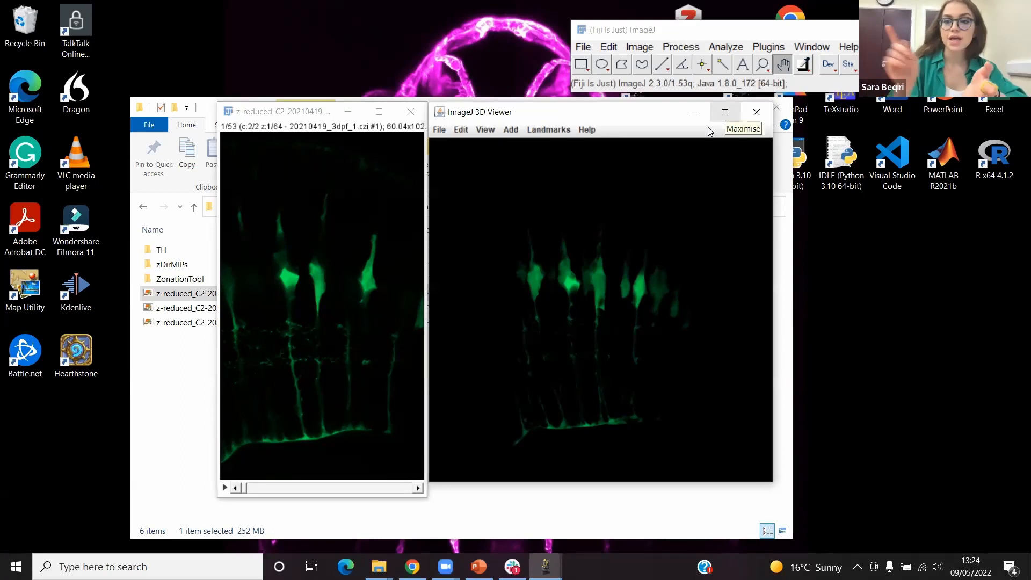
pyautogui.moveTo(741, 223); pyautogui.dragTo(562, 294)
pyautogui.click(600, 287)
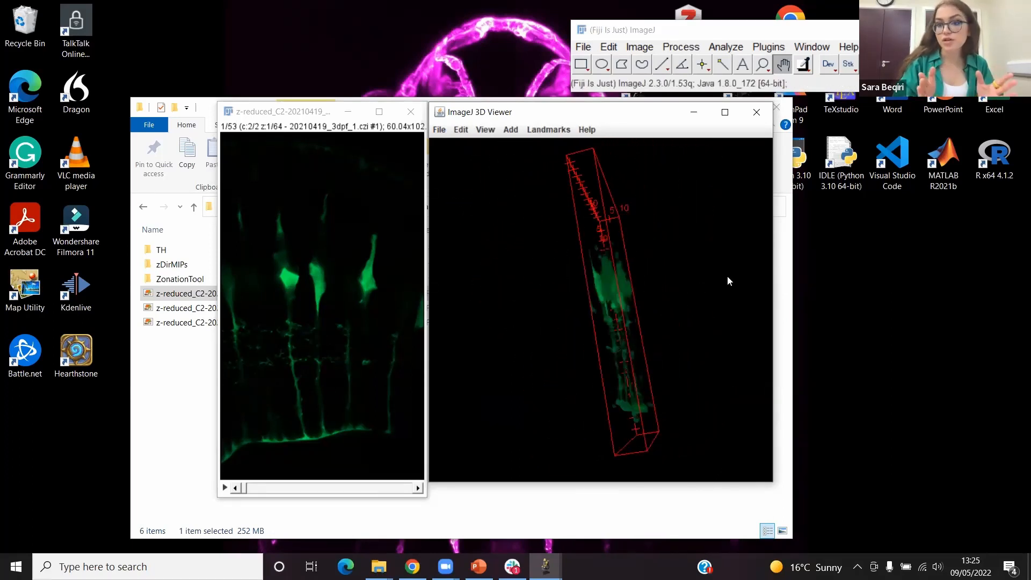
# - Set the pixel width, pixel height and voxel depth of the z-reduced stack to 1 in its image properties
pyautogui.click(310, 123)
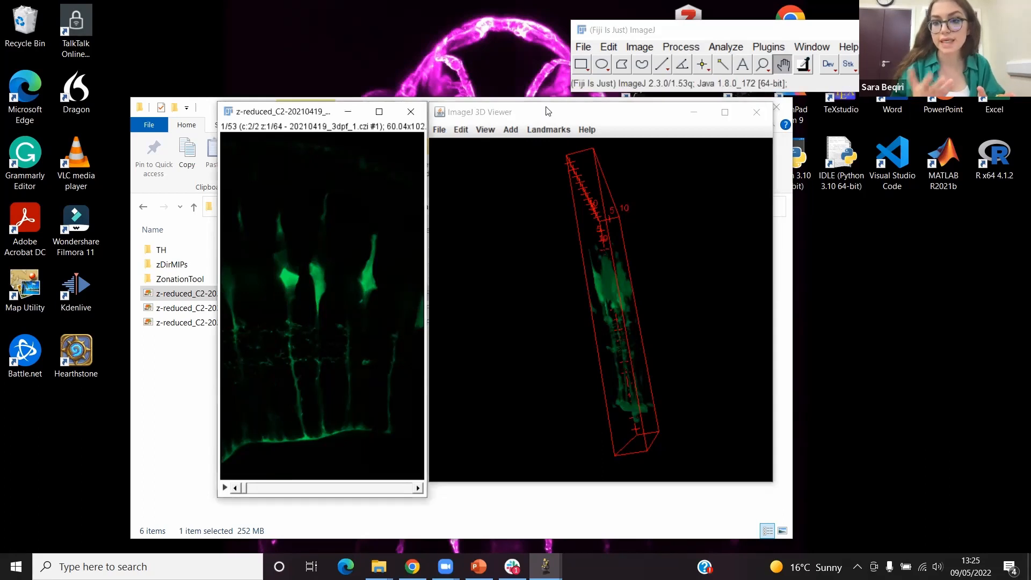
pyautogui.click(641, 48)
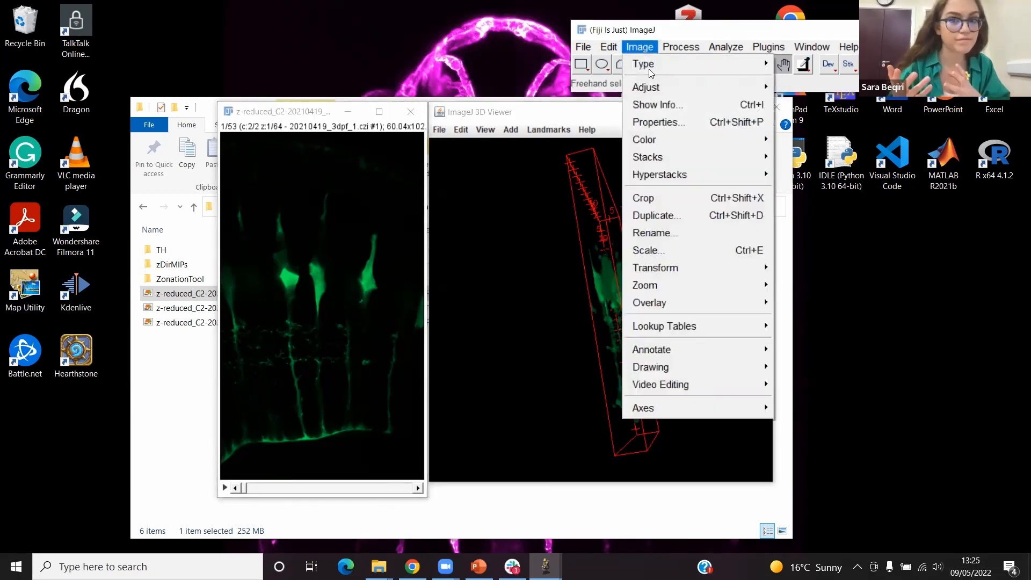
pyautogui.click(665, 128)
pyautogui.moveTo(505, 78); pyautogui.dragTo(431, 99)
pyautogui.doubleClick(454, 204)
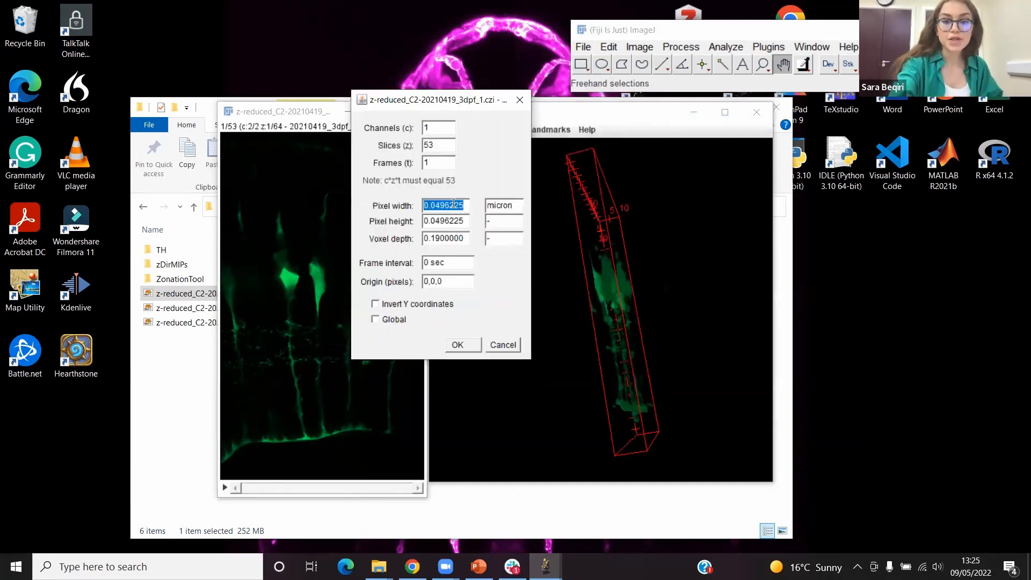
pyautogui.write('1')
pyautogui.press('Tab')
pyautogui.write('1')
pyautogui.press('Tab')
pyautogui.write('1')
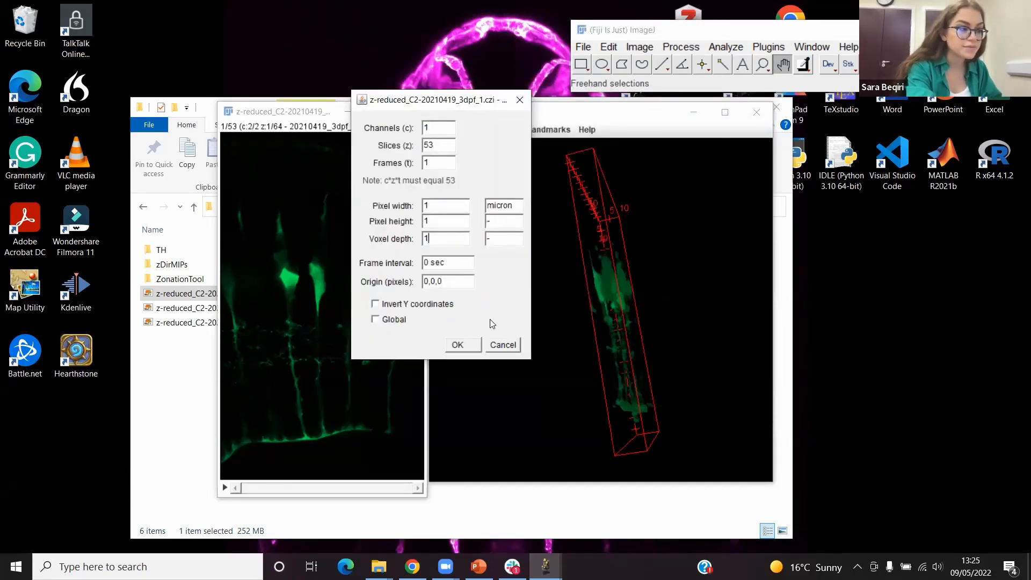
pyautogui.click(457, 345)
# - Display the rescaled z-reduced stack in a second 3D Viewer window, converting it to 8-bit
pyautogui.click(768, 47)
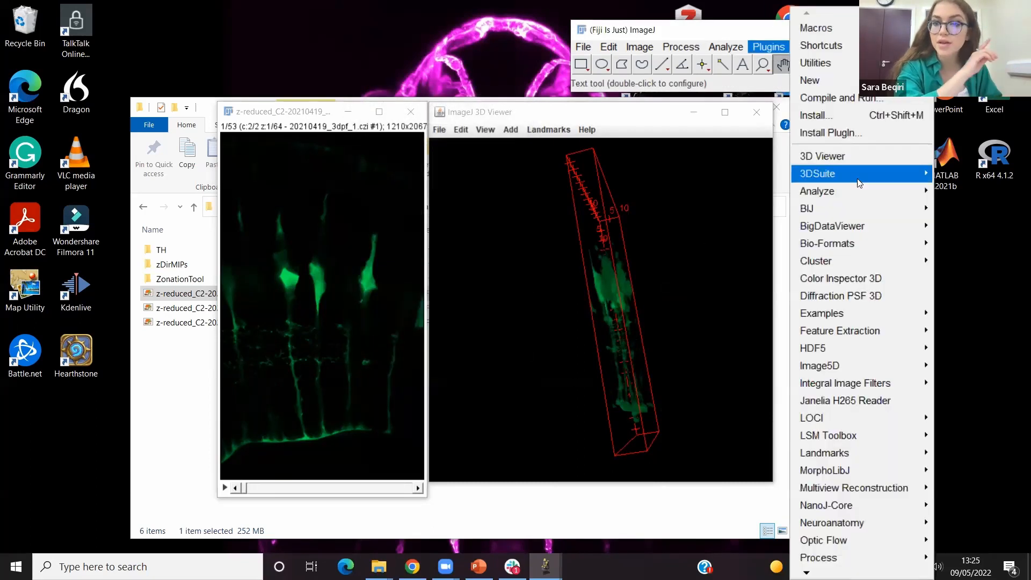
pyautogui.click(864, 166)
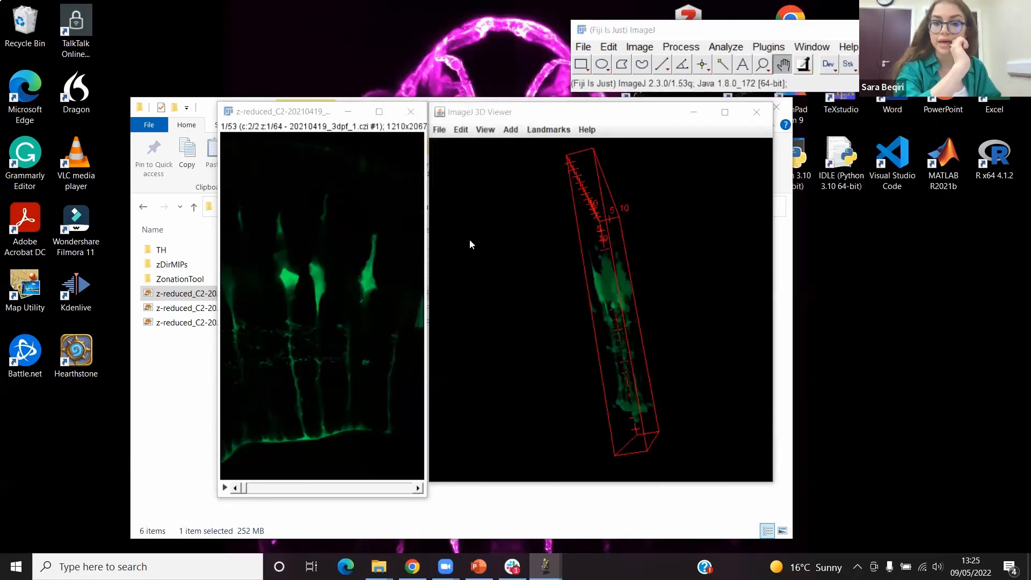
pyautogui.click(627, 304)
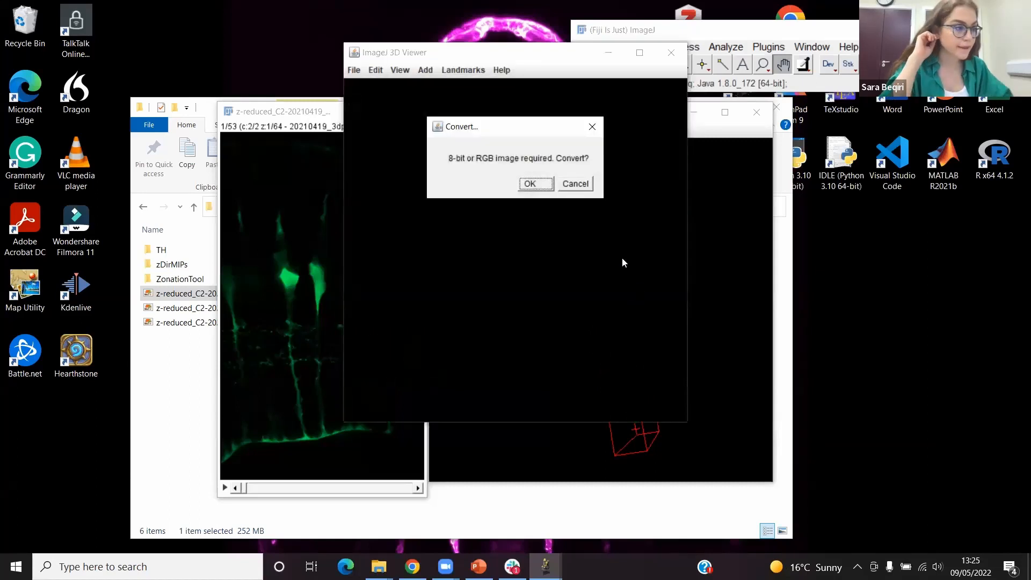
pyautogui.click(535, 181)
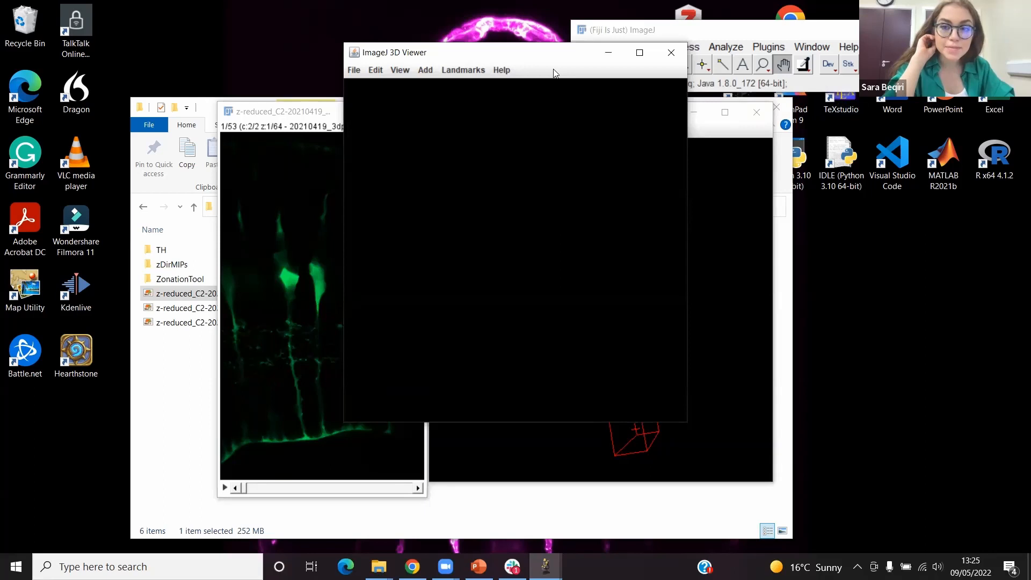
# - Rotate the volumes in both 3D Viewer windows to compare their depth with the rescaled and original voxel sizes
pyautogui.moveTo(347, 173); pyautogui.dragTo(268, 266)
pyautogui.moveTo(614, 289); pyautogui.dragTo(752, 225)
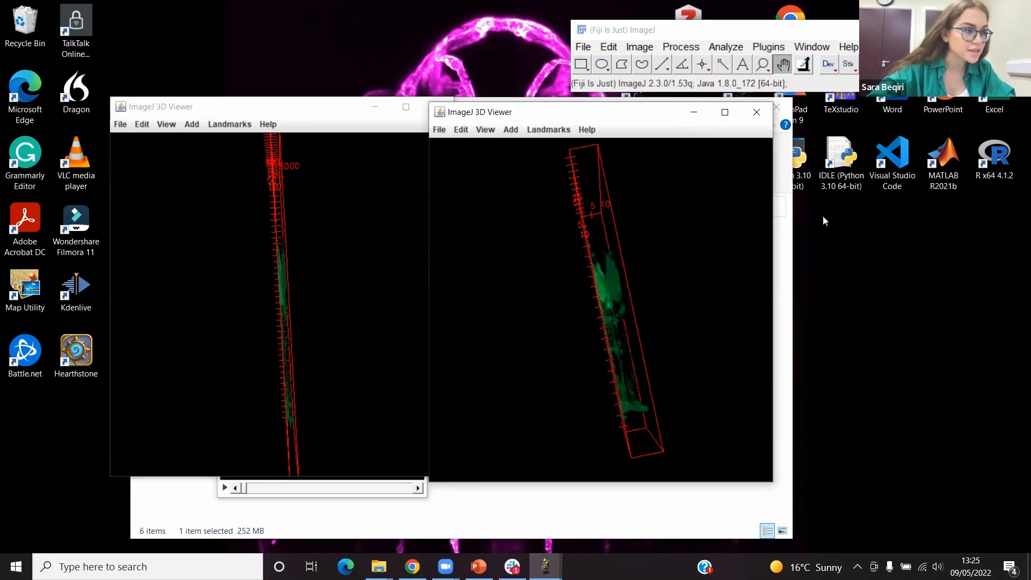
pyautogui.moveTo(514, 366); pyautogui.dragTo(756, 283)
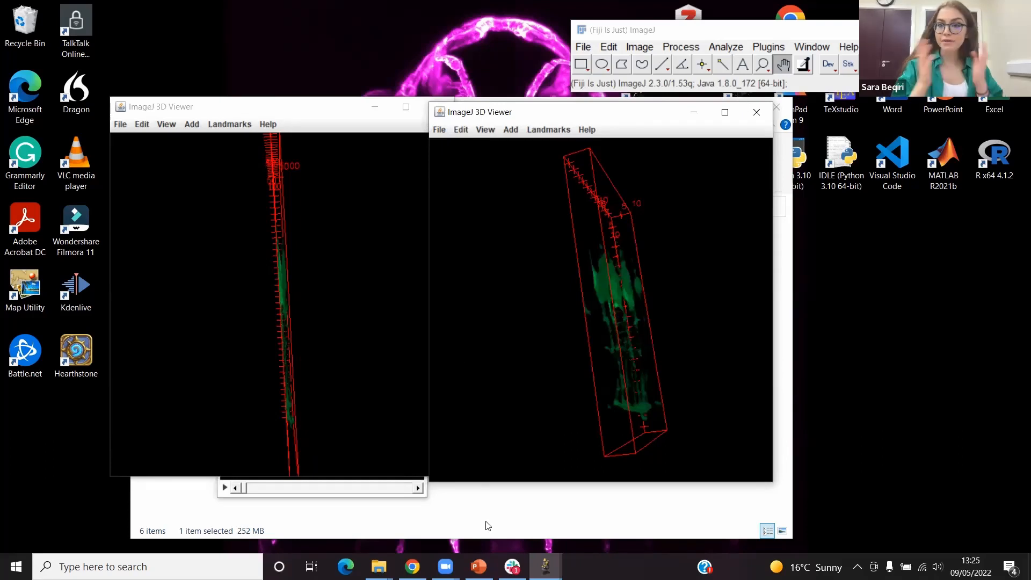
# - Switch to the I2K2022_TutorialSlides presentation in PowerPoint and present it from slide 8, Image Comparability
pyautogui.click(478, 567)
pyautogui.scroll(-3, 33, 358)
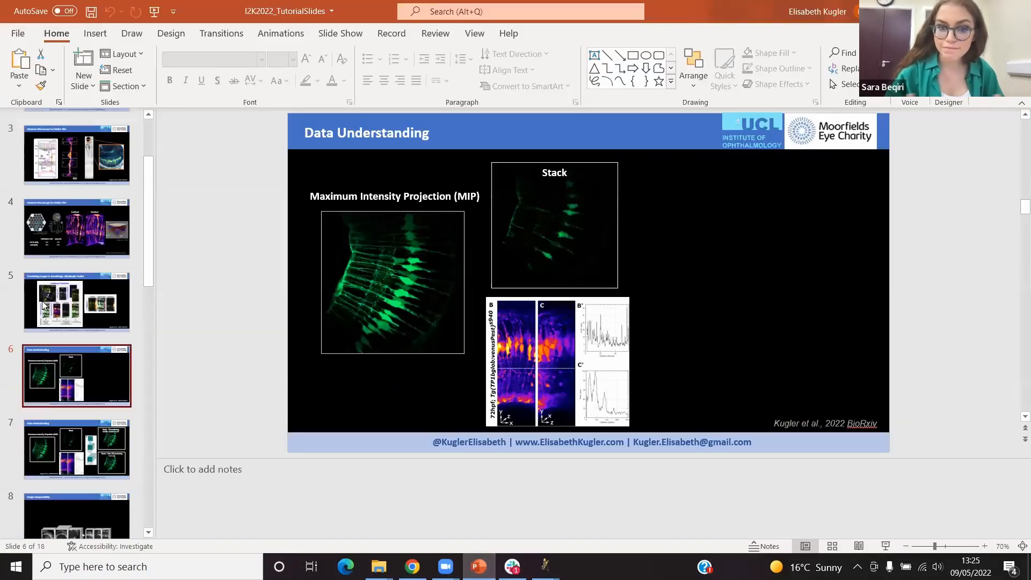
pyautogui.scroll(-7, 73, 248)
pyautogui.click(74, 221)
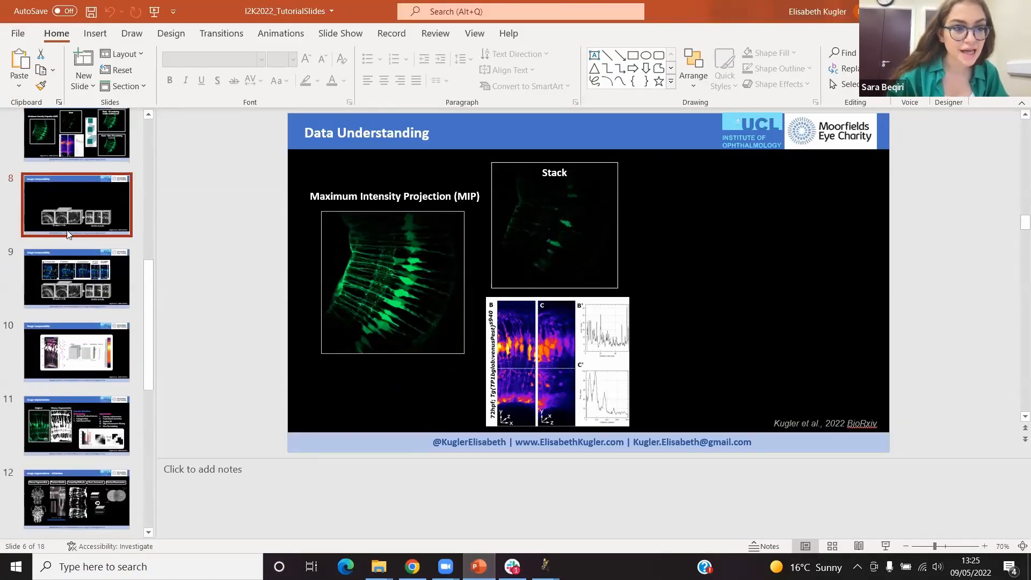
pyautogui.hotkey('shift', 'F5')
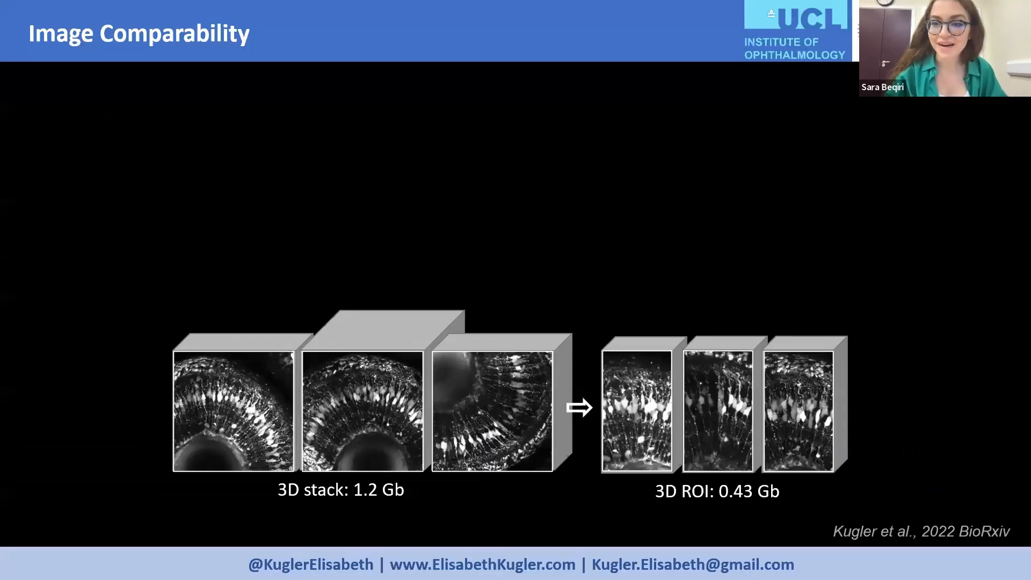
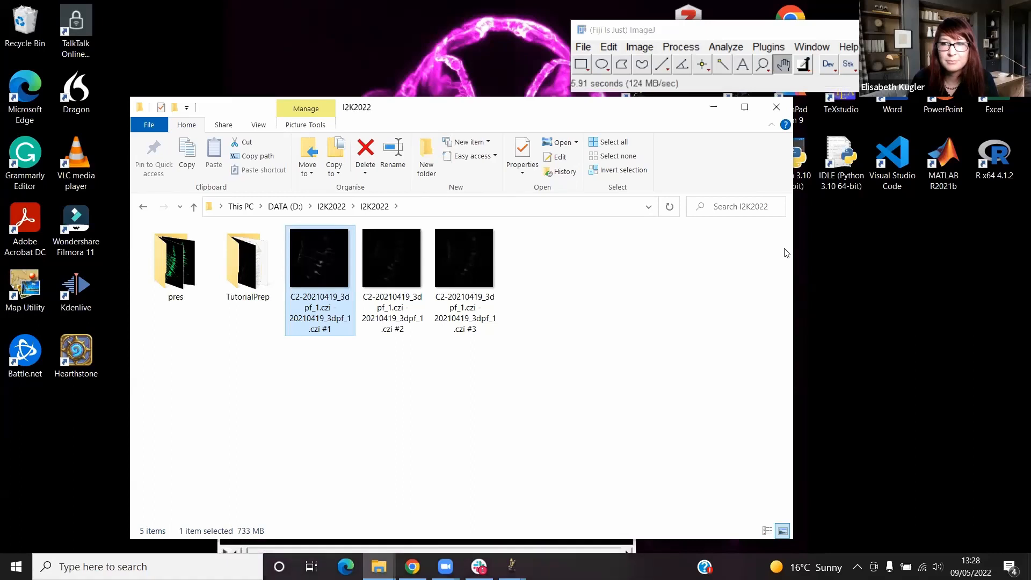
# - Draw a straight line selection across the tissue in the first slice of stack #1, from its inner edge to its outer side
pyautogui.click(714, 107)
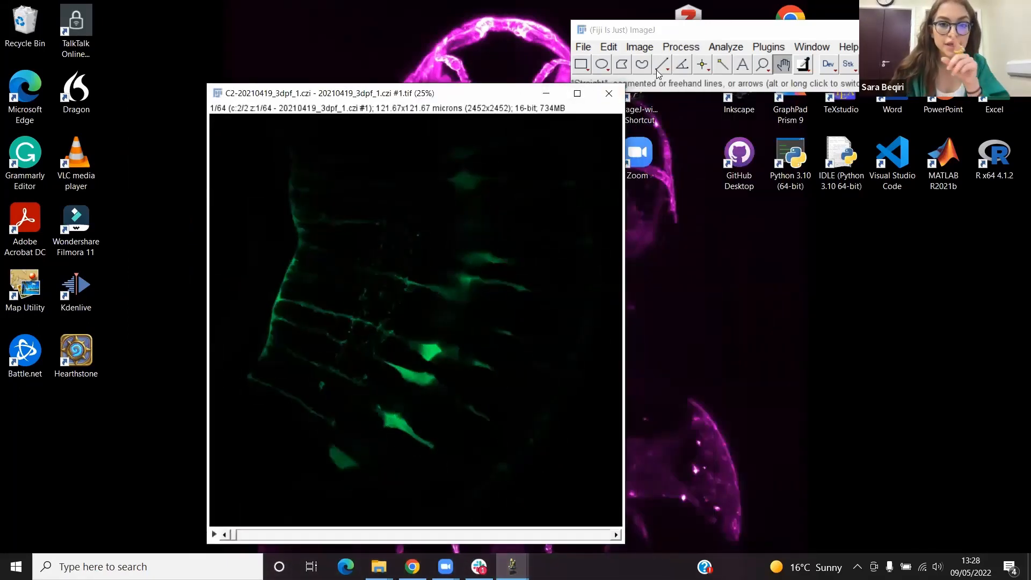
pyautogui.click(656, 69)
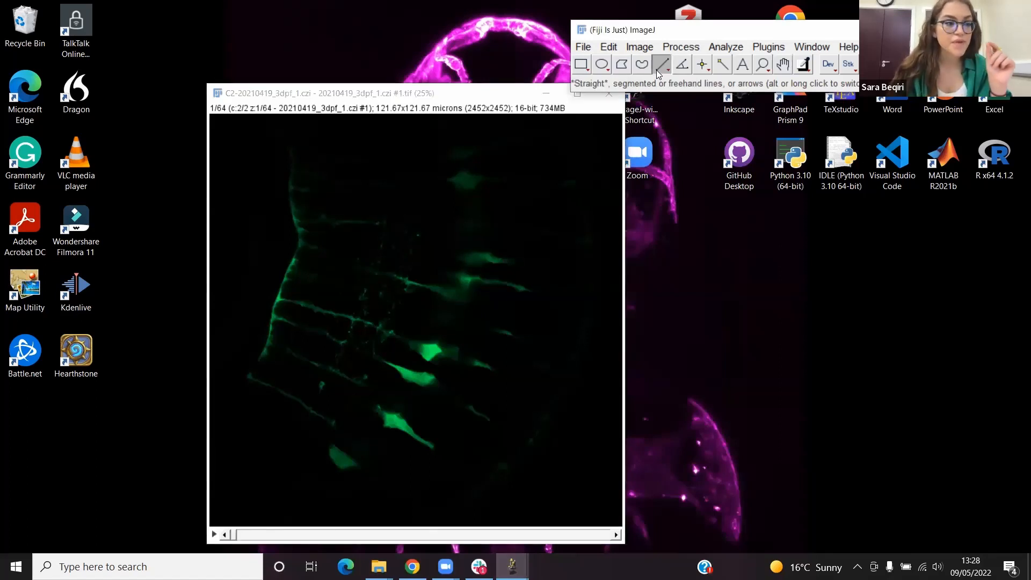
pyautogui.click(286, 269)
pyautogui.moveTo(286, 269); pyautogui.dragTo(586, 352)
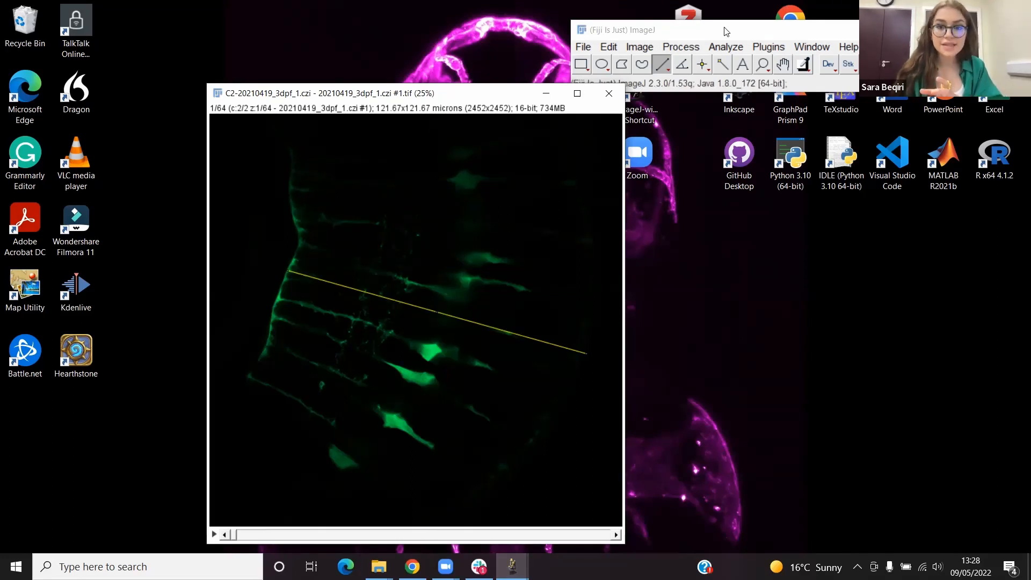
# - Add the line on stack #1 to the ROI Manager and rearrange the ROI Manager and image windows side by side
pyautogui.click(608, 46)
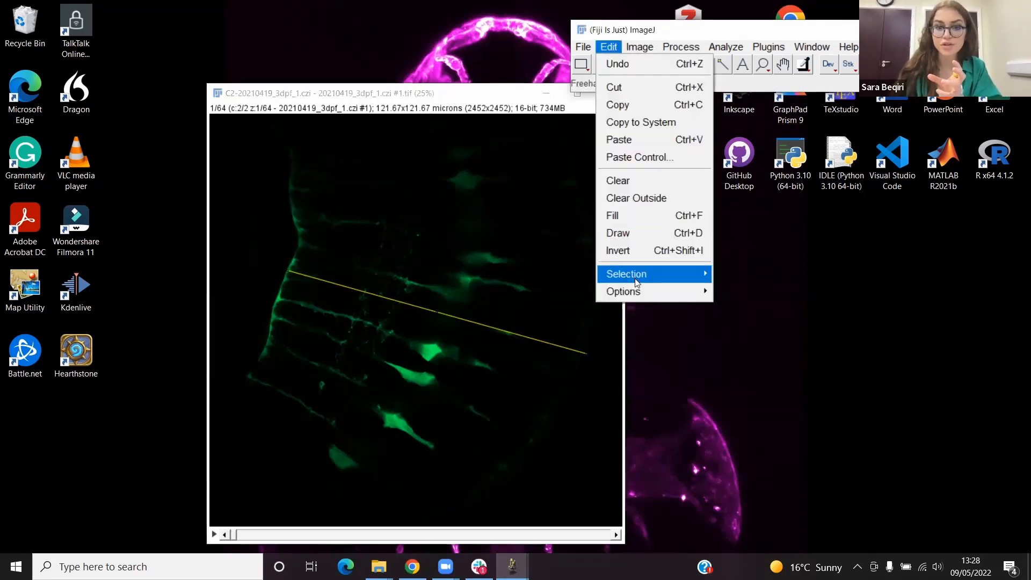
pyautogui.moveTo(636, 283)
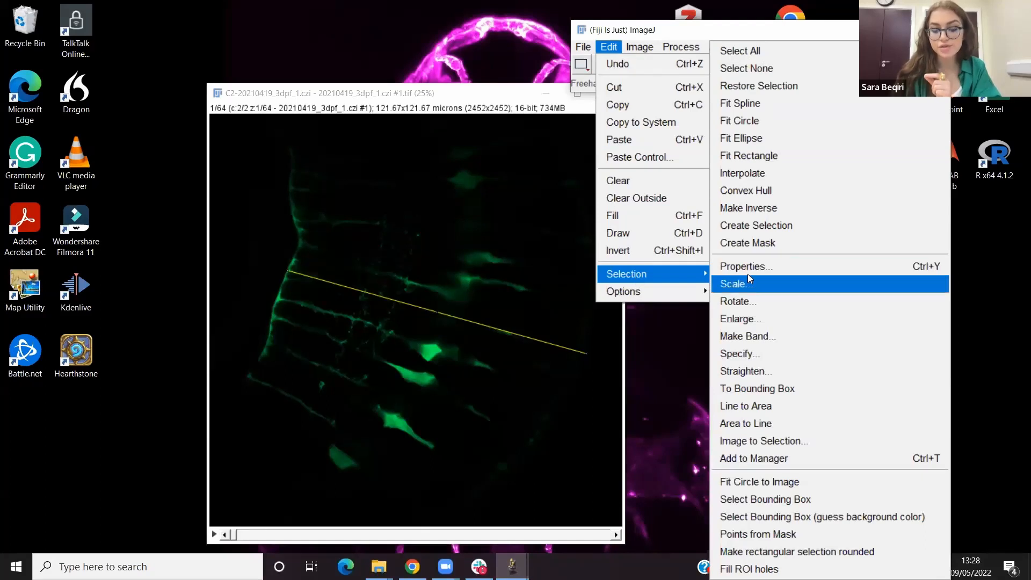
pyautogui.click(766, 460)
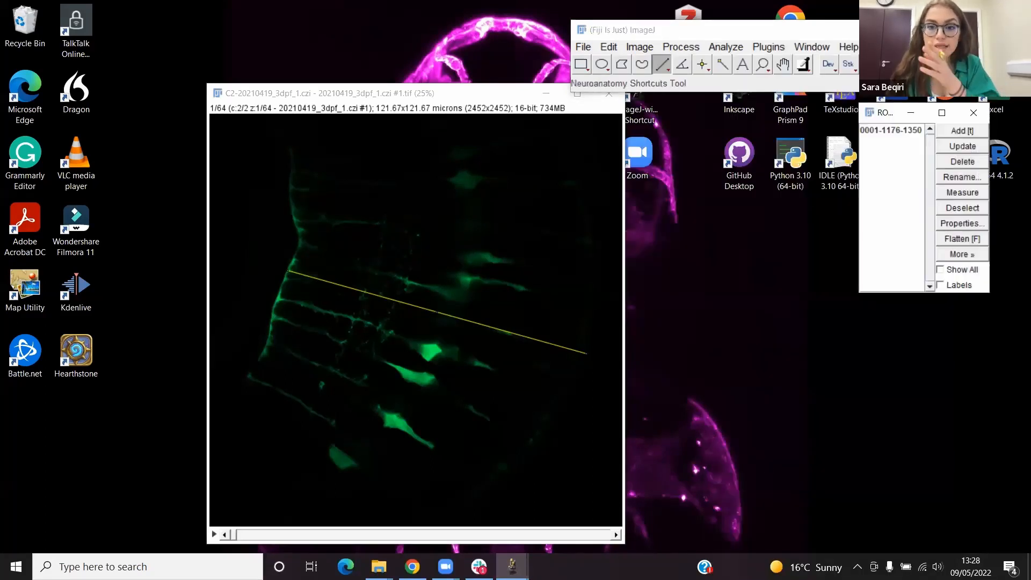
pyautogui.moveTo(883, 118); pyautogui.dragTo(773, 121)
pyautogui.moveTo(506, 98); pyautogui.dragTo(368, 92)
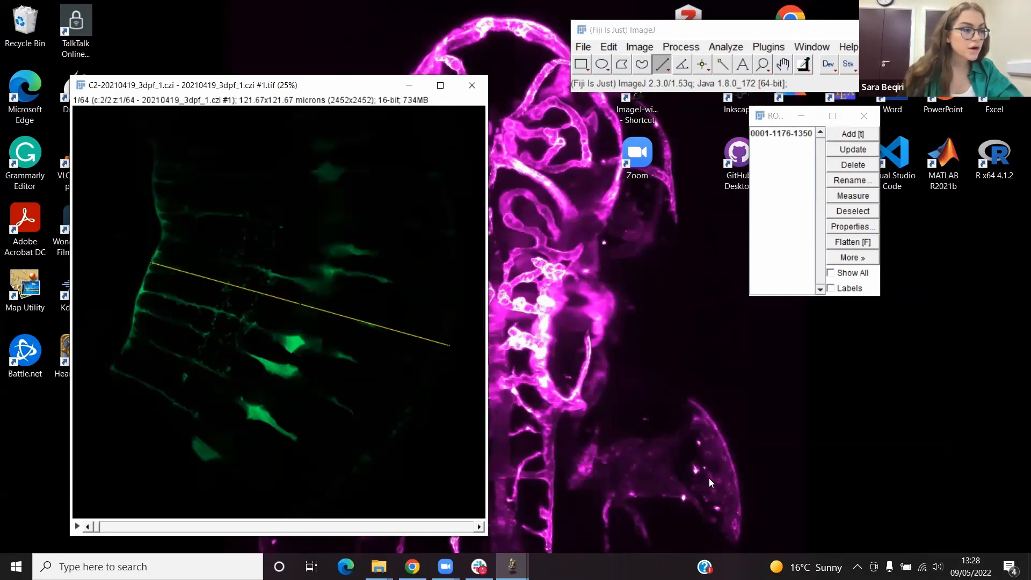
# - Open stack #2 of C2-20210419_3dpf_1.czi from the I2K2022 folder in Fiji
pyautogui.moveTo(378, 566)
pyautogui.click(380, 494)
pyautogui.moveTo(391, 257); pyautogui.dragTo(714, 50)
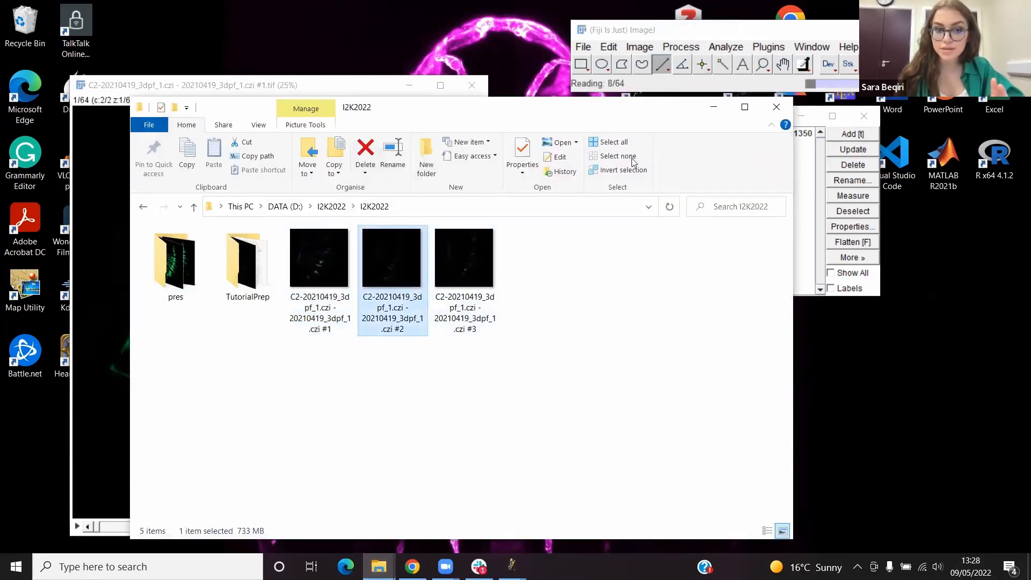
pyautogui.moveTo(647, 127); pyautogui.dragTo(645, 140)
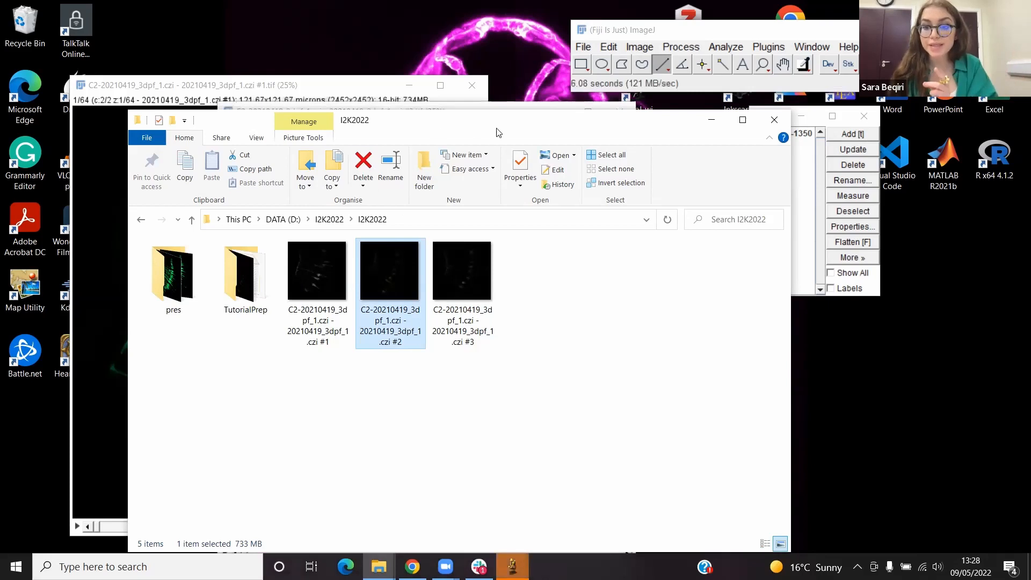
# - Draw a straight line across the tissue in stack #2 and add it to the ROI Manager at slice 3
pyautogui.moveTo(496, 127); pyautogui.dragTo(478, 176)
pyautogui.click(461, 130)
pyautogui.moveTo(318, 285); pyautogui.dragTo(562, 381)
pyautogui.scroll(-2, 494, 303)
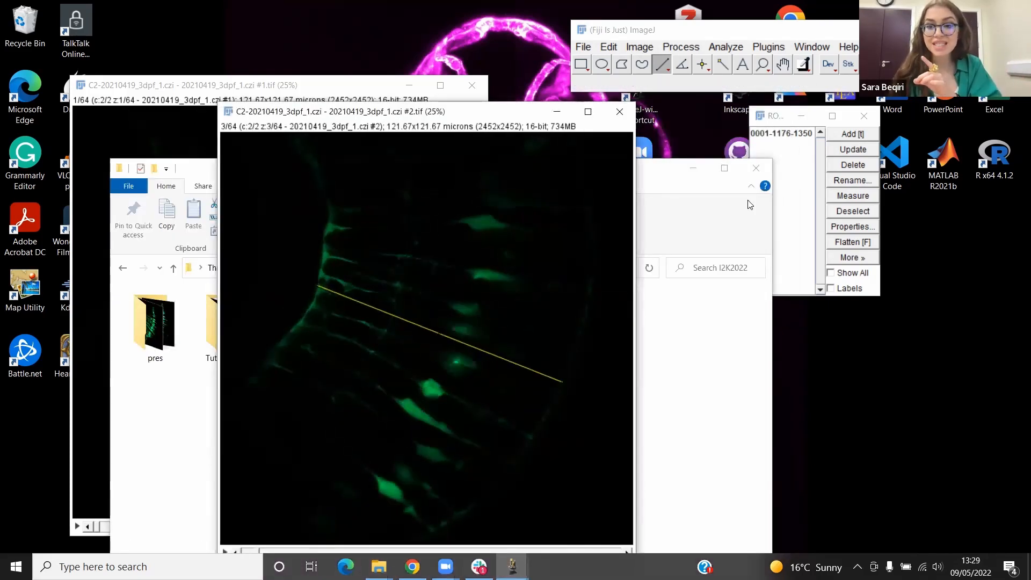
pyautogui.press('t')
# - Open stack #3 in Fiji and add a straight line drawn across its tissue to the ROI Manager
pyautogui.click(701, 253)
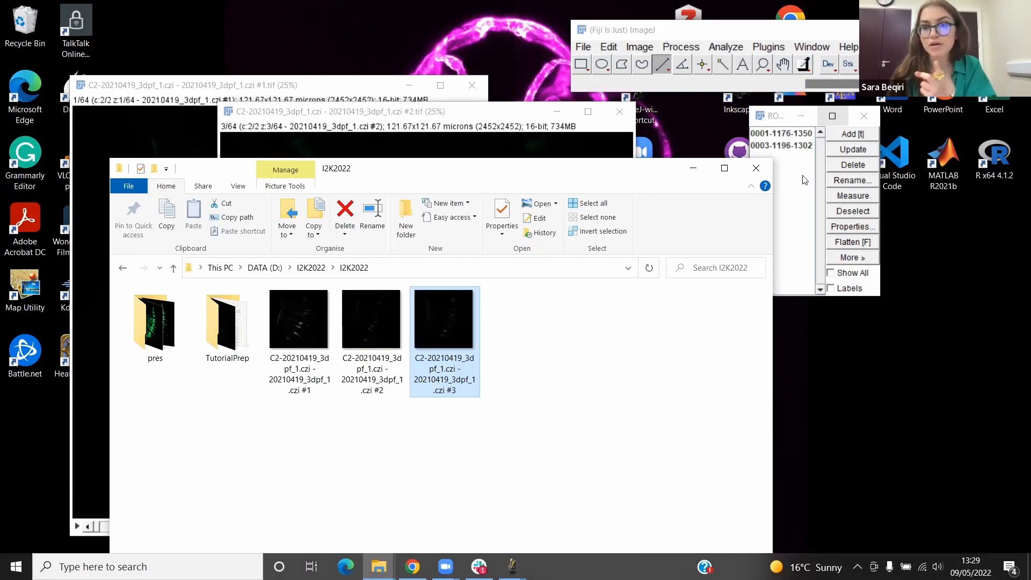
pyautogui.moveTo(317, 314); pyautogui.dragTo(609, 337)
pyautogui.click(852, 134)
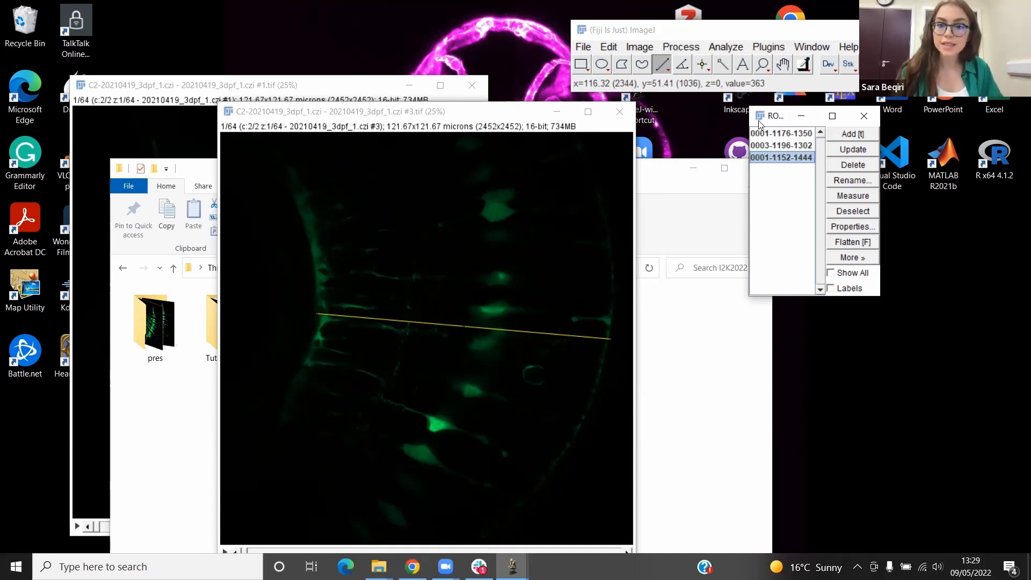
# - Save all three line selections from the ROI Manager as RoiSetLine in the I2K2022 folder
pyautogui.moveTo(749, 132); pyautogui.dragTo(686, 131)
pyautogui.hotkey('ctrl', 'a')
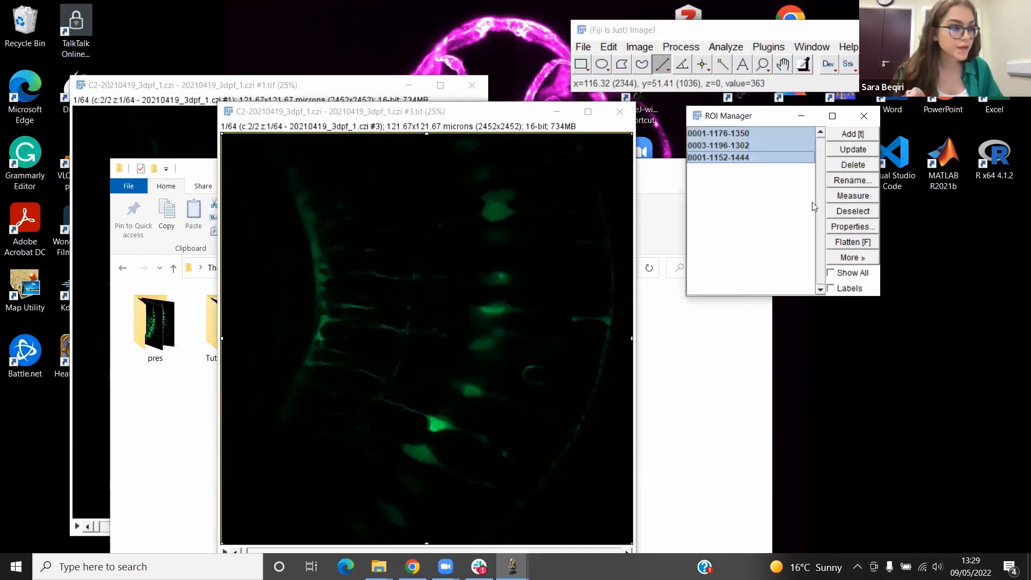
pyautogui.click(859, 257)
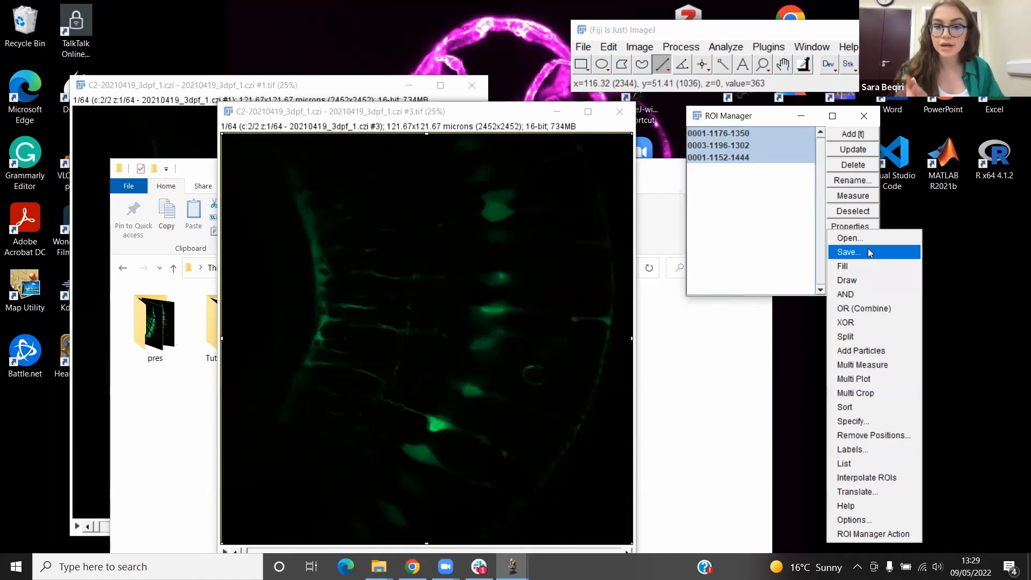
pyautogui.click(867, 248)
pyautogui.click(164, 520)
pyautogui.write('Line')
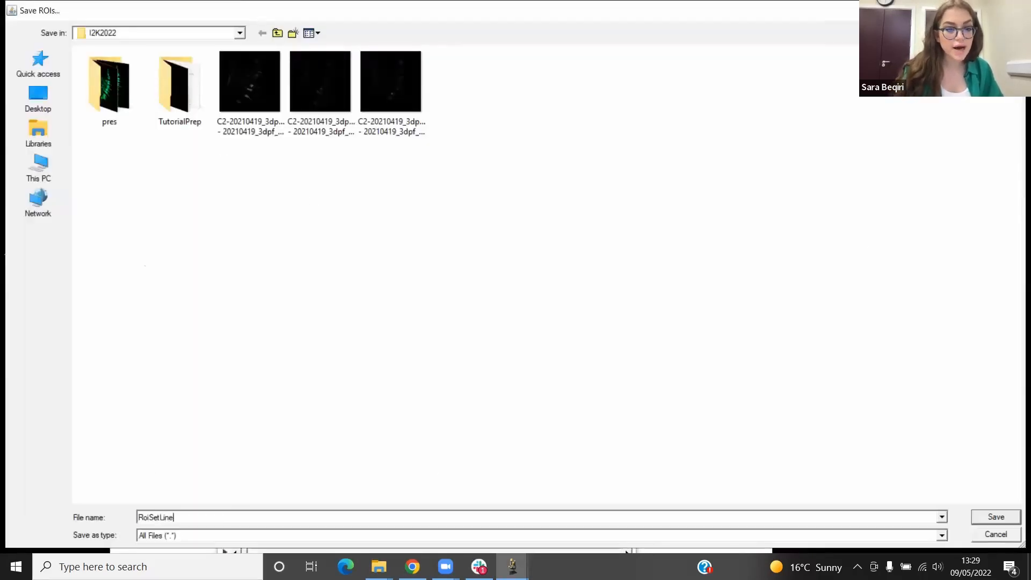
pyautogui.doubleClick(579, 11)
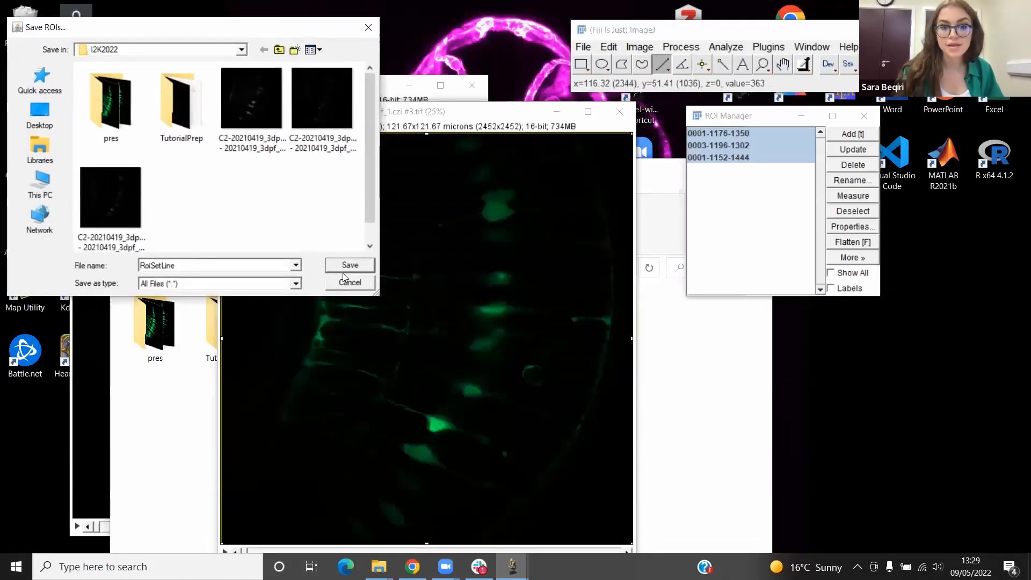
pyautogui.click(347, 266)
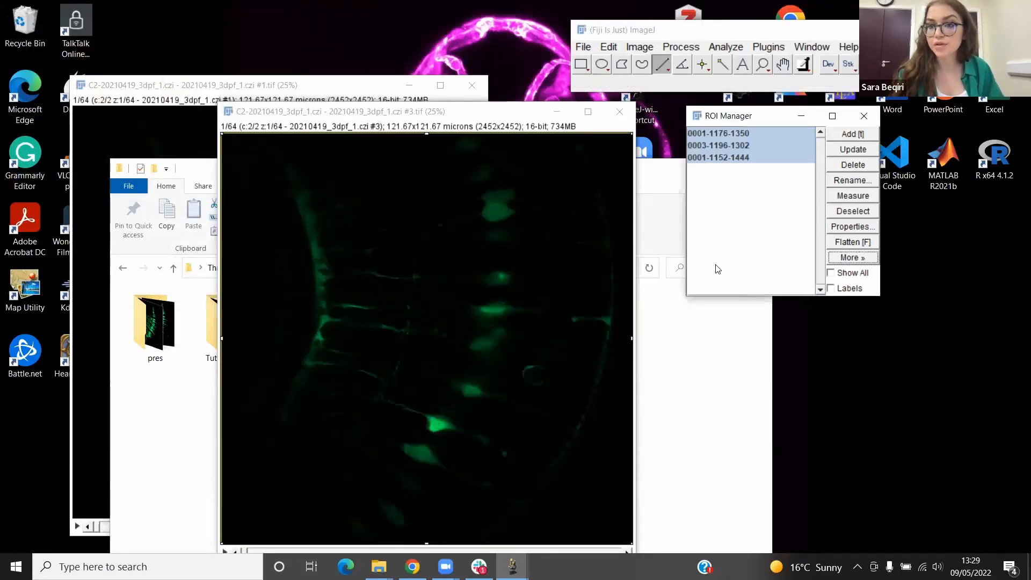
# - Close the ROI Manager and all three open image stacks
pyautogui.click(874, 116)
pyautogui.click(619, 111)
pyautogui.click(471, 84)
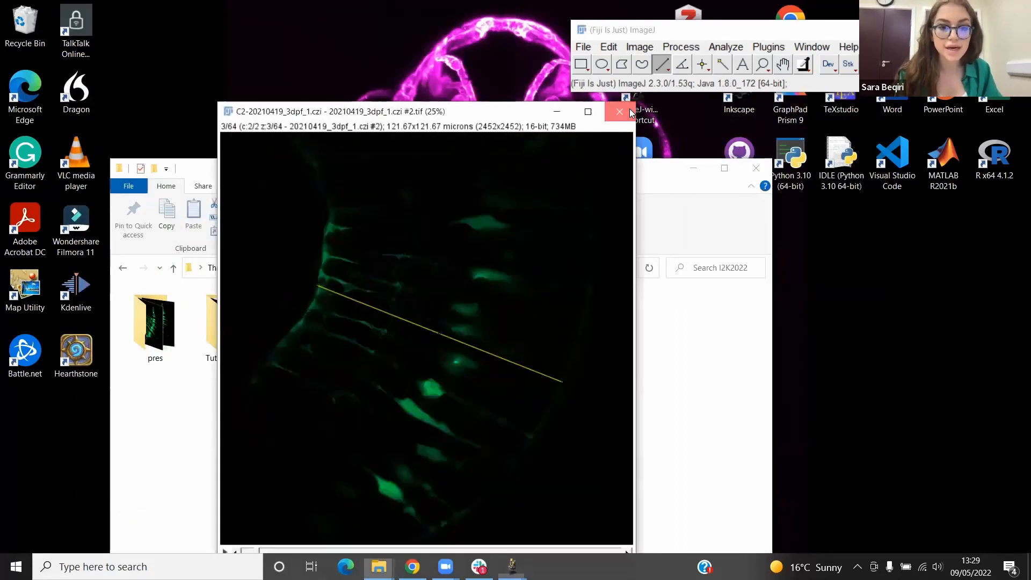
pyautogui.click(631, 111)
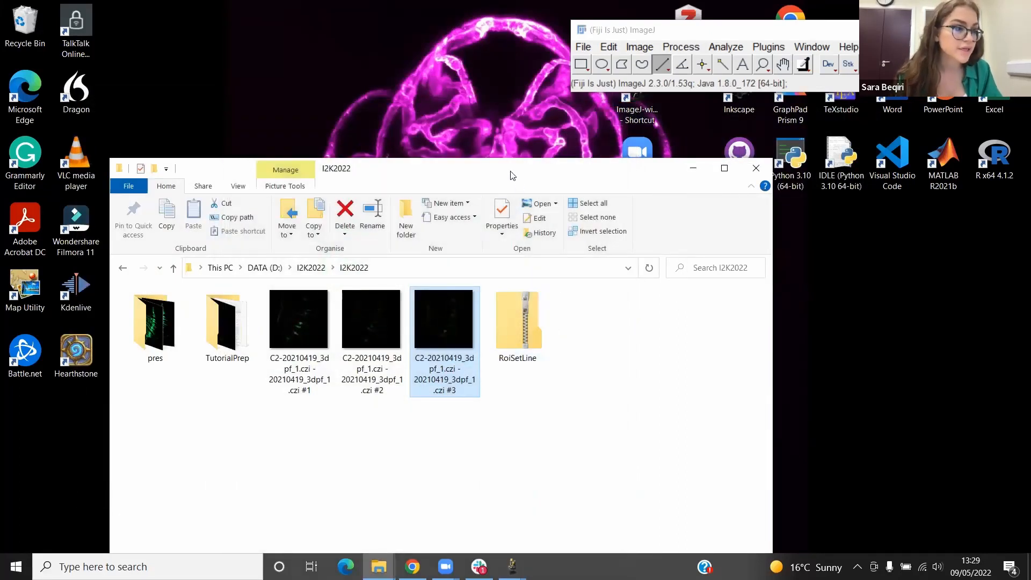
# - Open step4_subregionTool.ijm from the GliaMorph Macros folder in Fiji's script editor
pyautogui.moveTo(511, 175); pyautogui.dragTo(485, 133)
pyautogui.moveTo(378, 566)
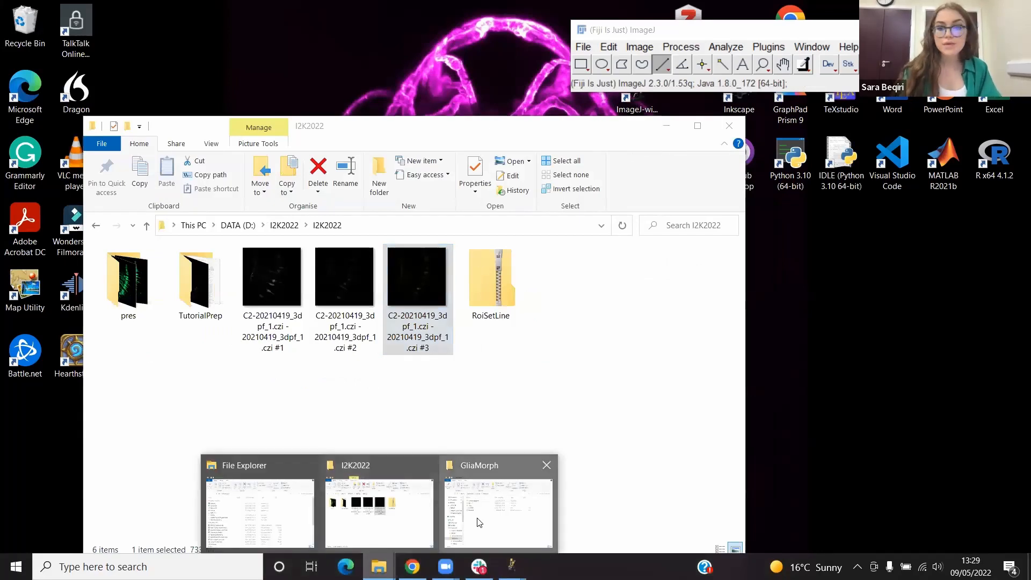
pyautogui.click(479, 522)
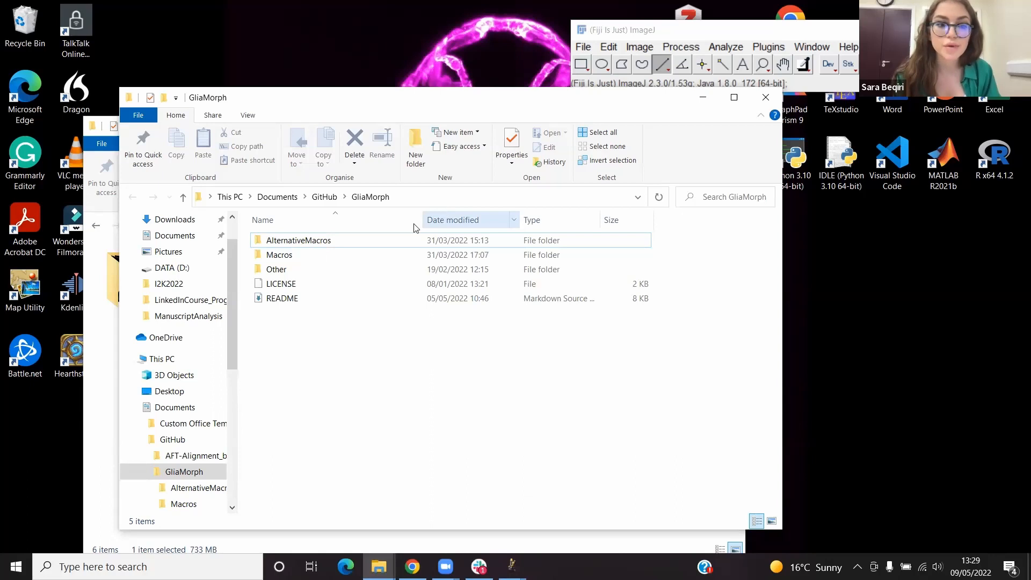
pyautogui.doubleClick(317, 258)
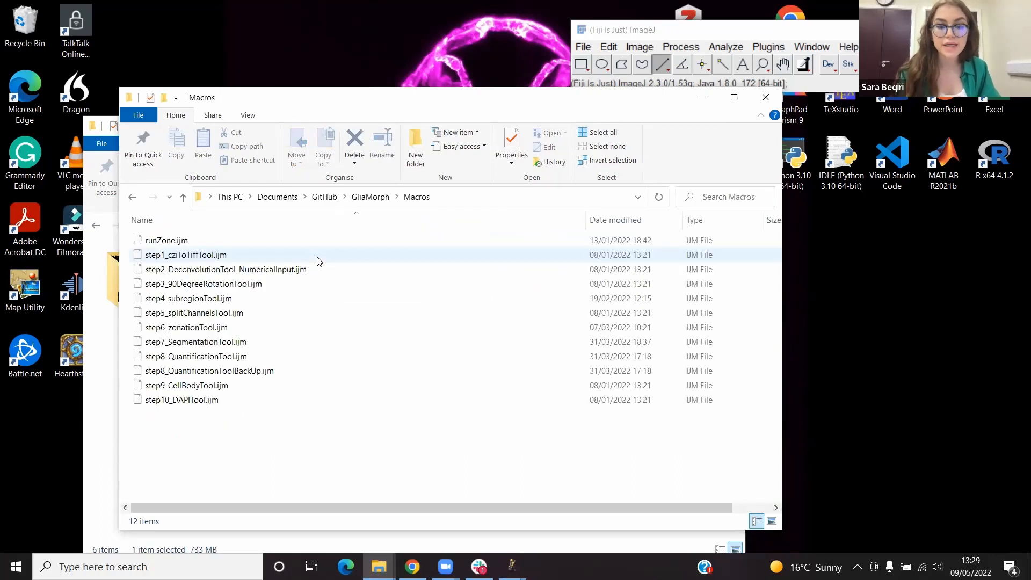
pyautogui.moveTo(204, 302); pyautogui.dragTo(713, 60)
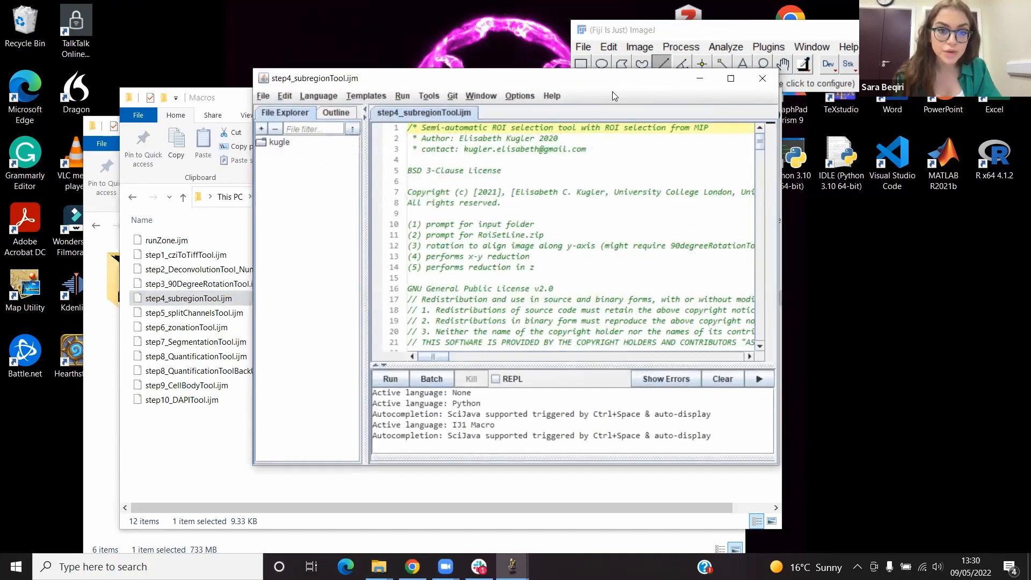
# - Run the subregionTool macro with an output width of 60 um, a depth of 10 um and a vessel sigma size of 10 um
pyautogui.click(389, 379)
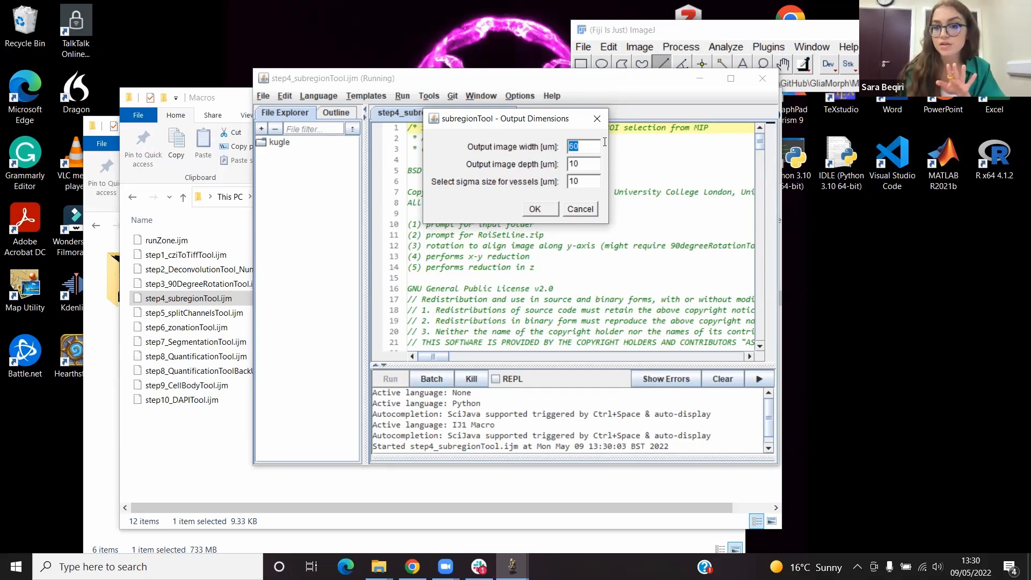
pyautogui.click(585, 166)
pyautogui.click(583, 180)
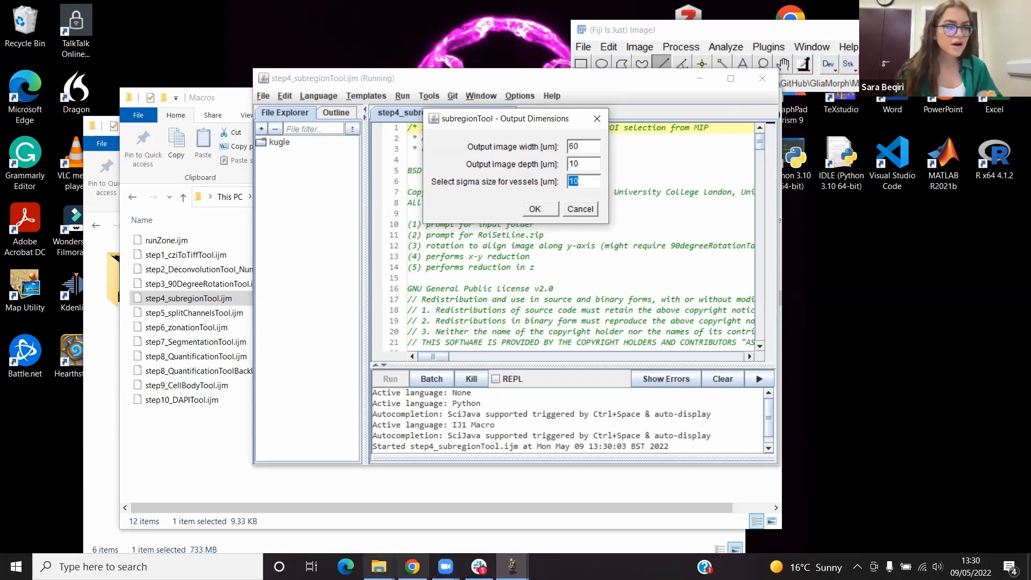
pyautogui.moveTo(378, 566)
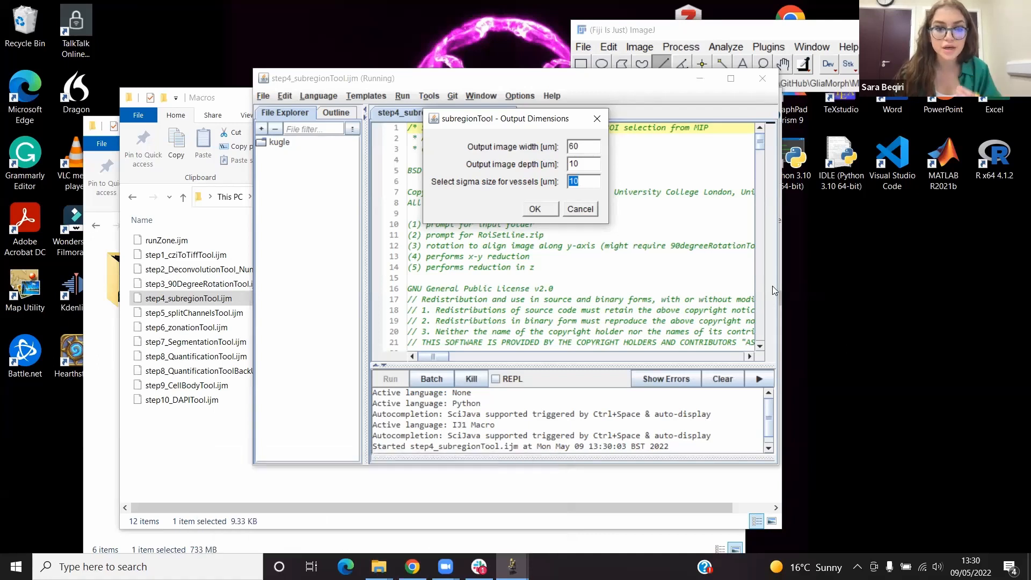
pyautogui.click(537, 209)
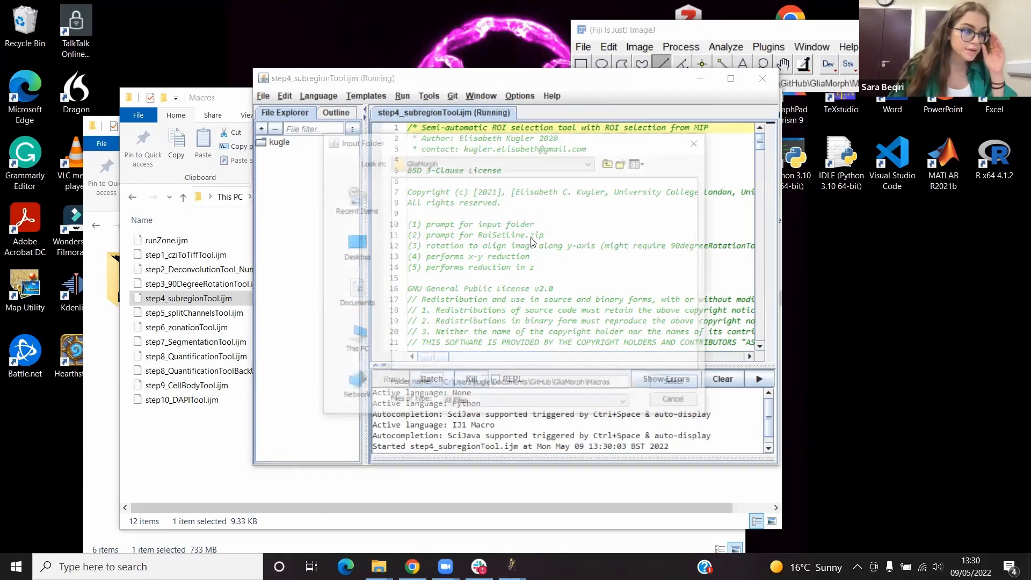
# - Choose D:\I2K2022\I2K2022 as the macro's input folder, let it process the stacks and dismiss its completion message
pyautogui.click(378, 352)
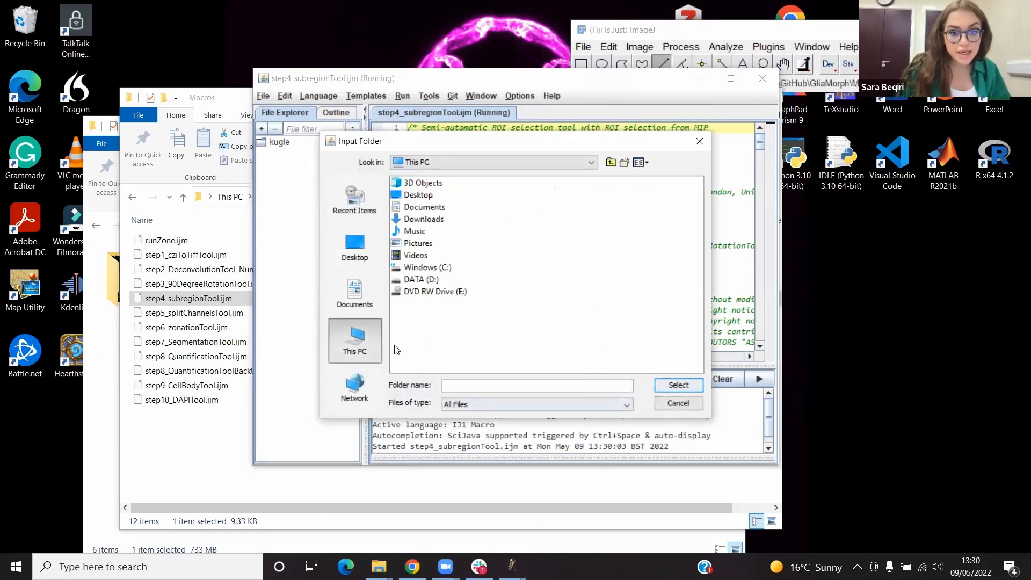
pyautogui.doubleClick(424, 281)
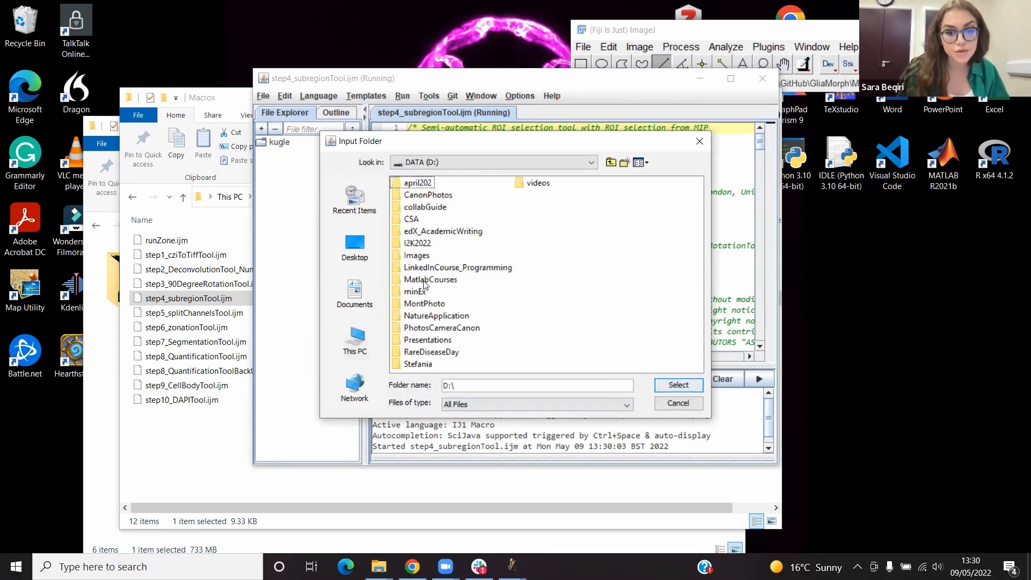
pyautogui.doubleClick(421, 242)
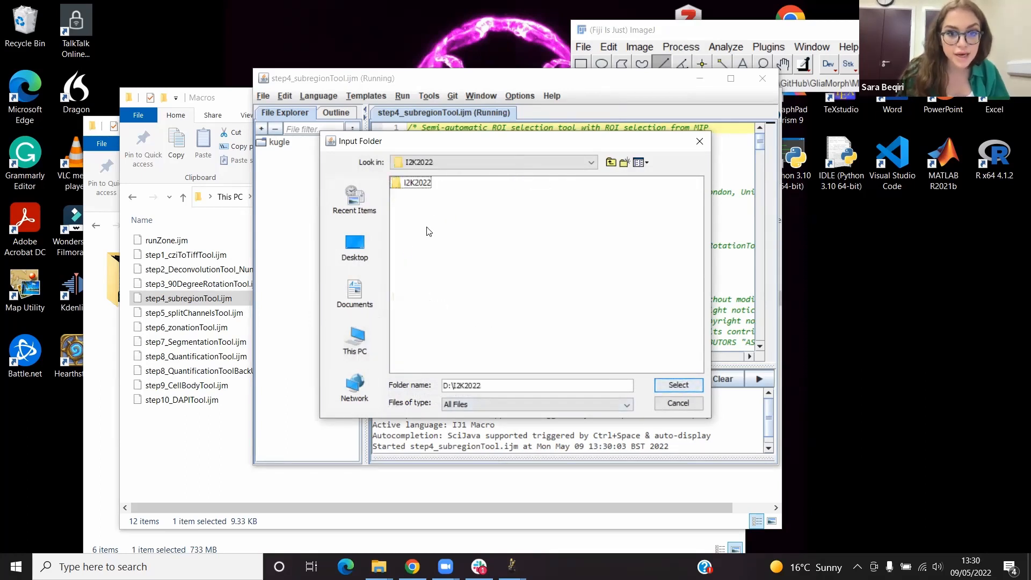
pyautogui.doubleClick(412, 183)
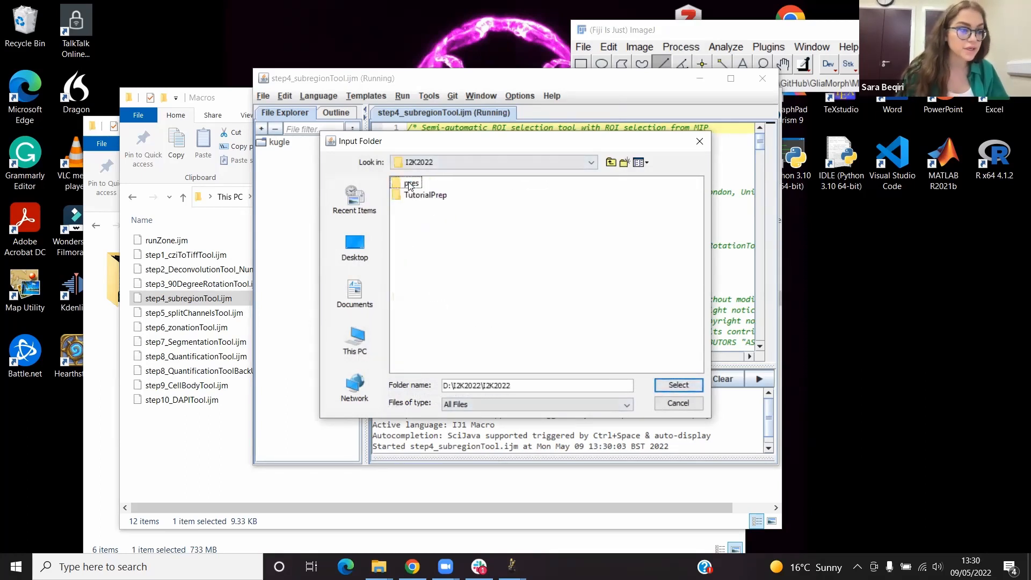
pyautogui.click(694, 386)
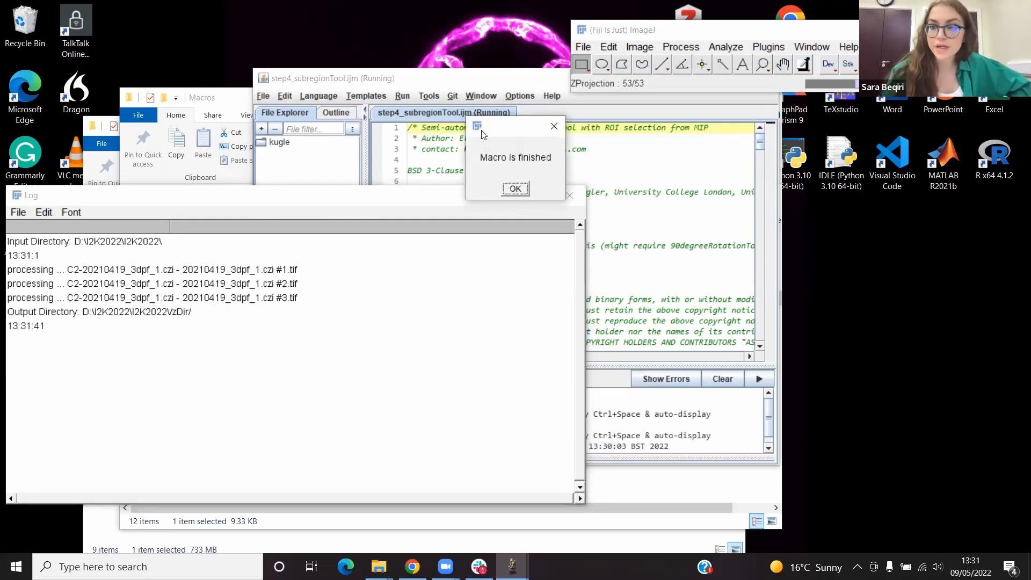
pyautogui.click(515, 189)
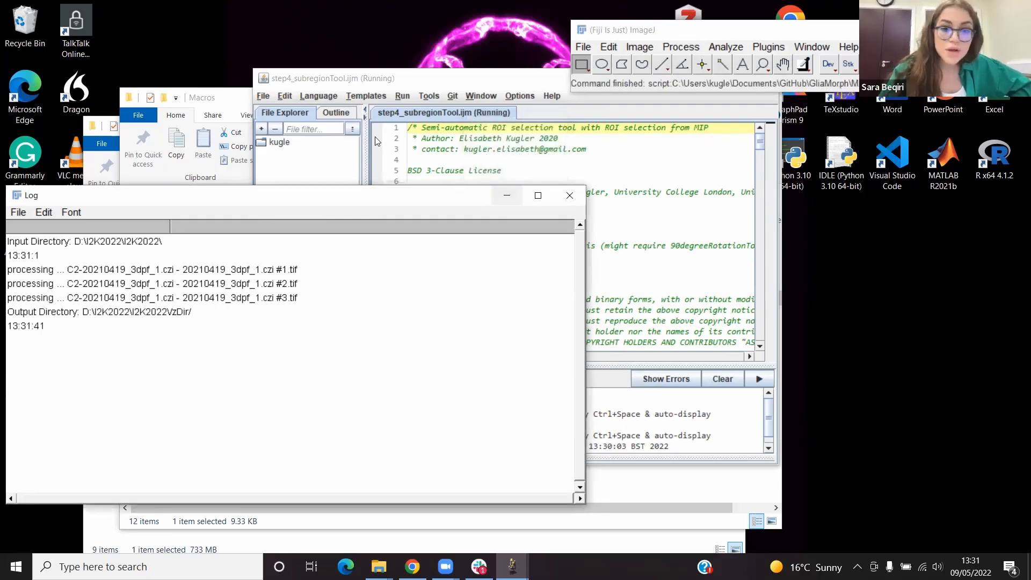
# - Switch to the GliaMorph Tutorial Quick Guide in Chrome
pyautogui.click(226, 107)
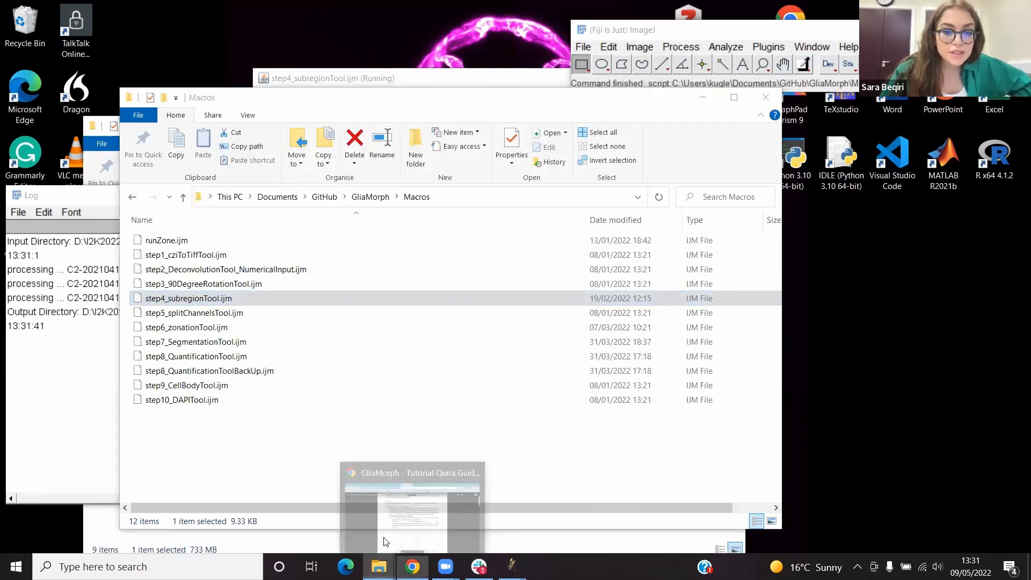
pyautogui.click(386, 541)
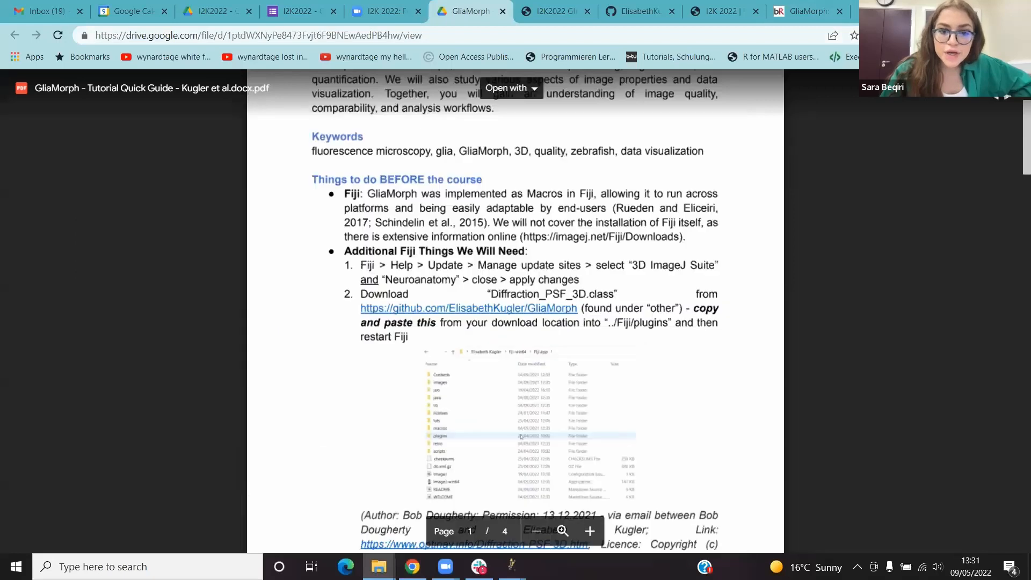
# - Return to the I2K2022 folder in File Explorer, view the MGHeight text file with the heights per stack, and close it
pyautogui.click(412, 567)
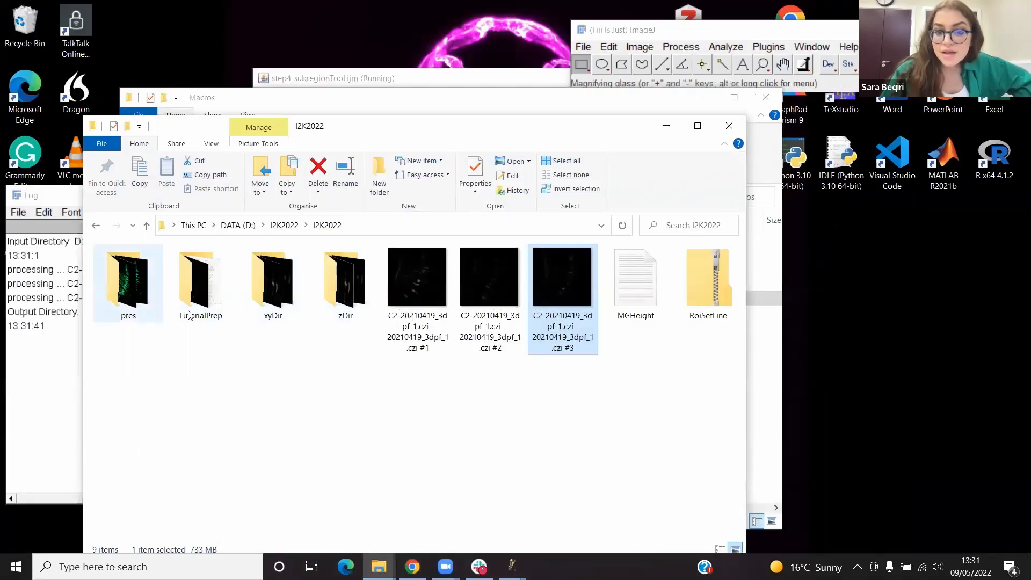
pyautogui.doubleClick(647, 295)
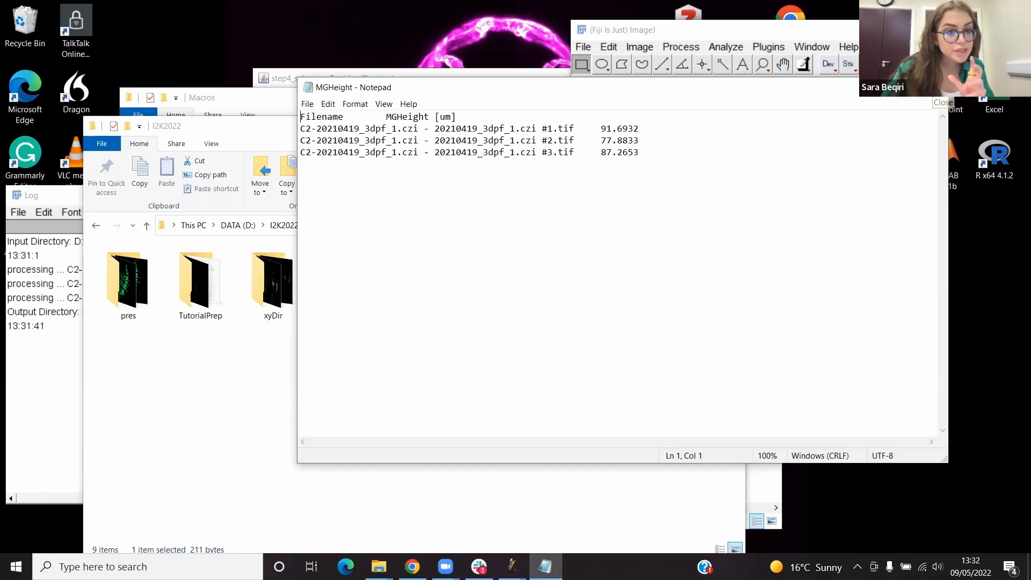
pyautogui.click(936, 87)
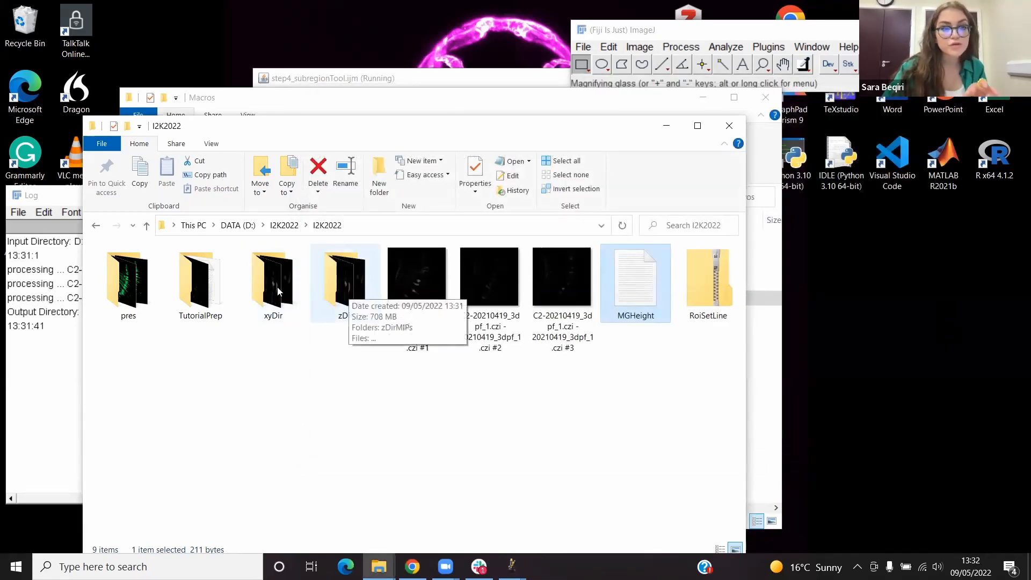
# - Open the first z-reduced stack from the zDir folder in Fiji, browse its slices up to slice 12, and close it
pyautogui.doubleClick(343, 290)
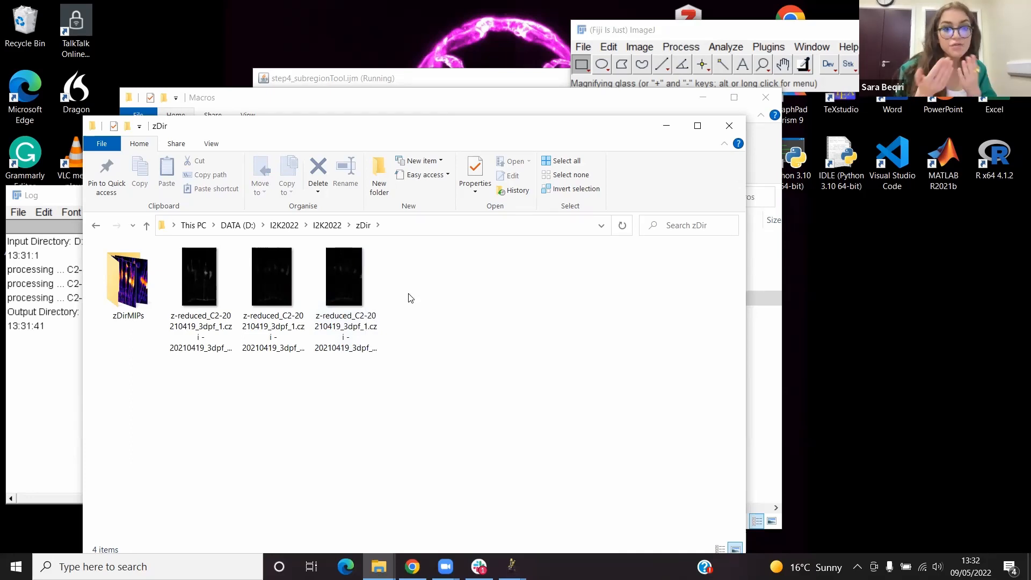
pyautogui.click(199, 279)
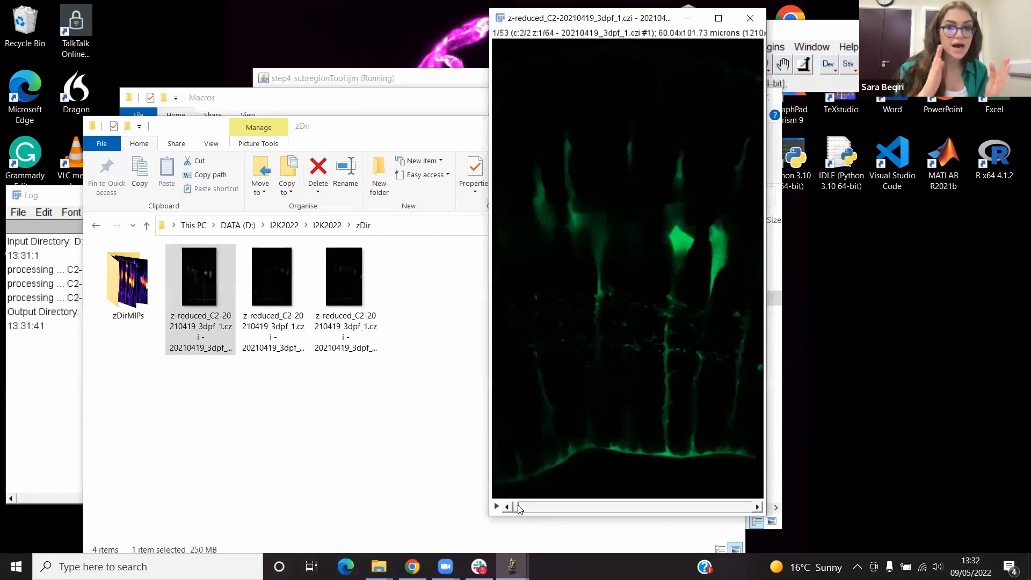
pyautogui.moveTo(520, 508); pyautogui.dragTo(564, 508)
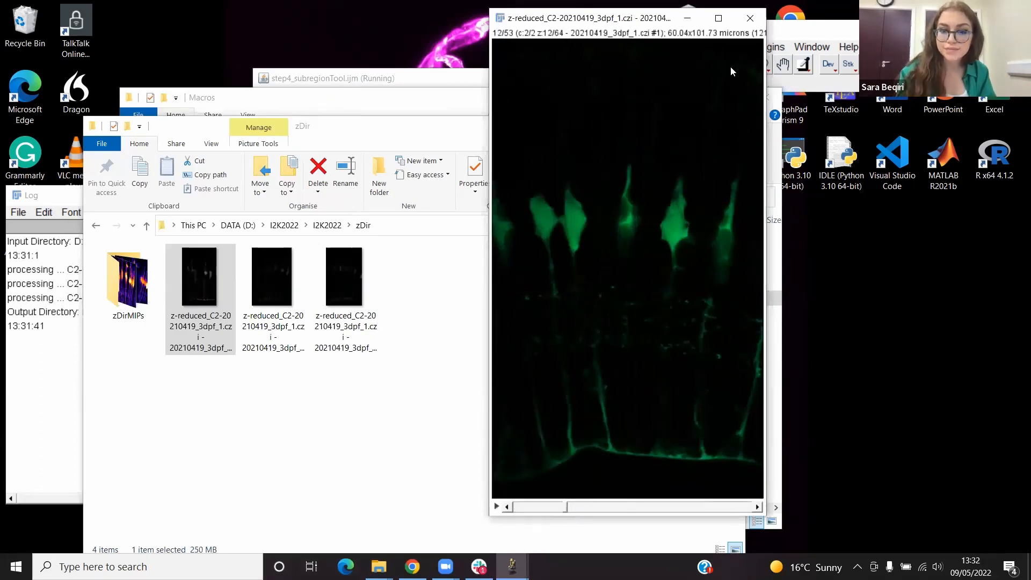
pyautogui.click(749, 13)
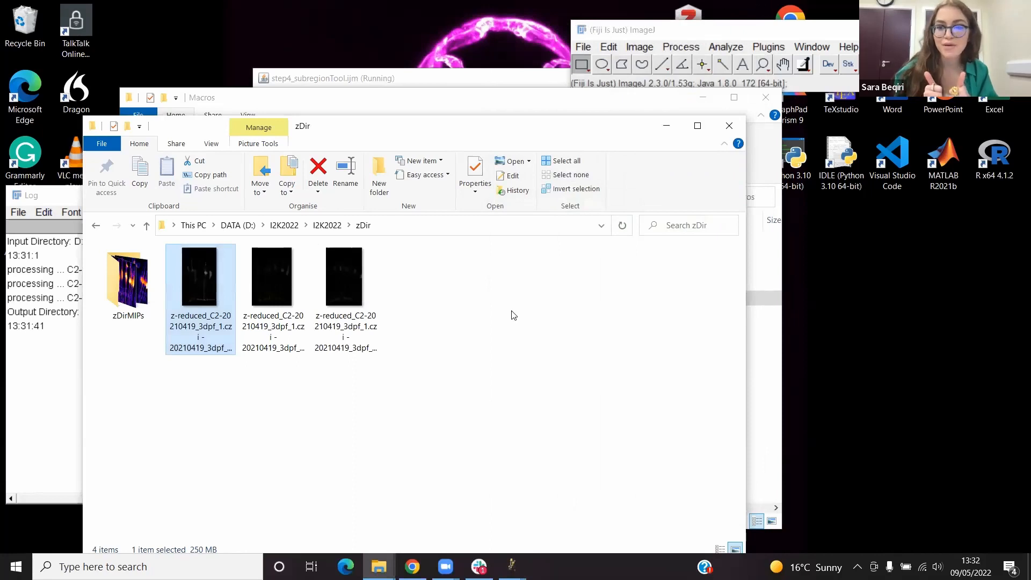
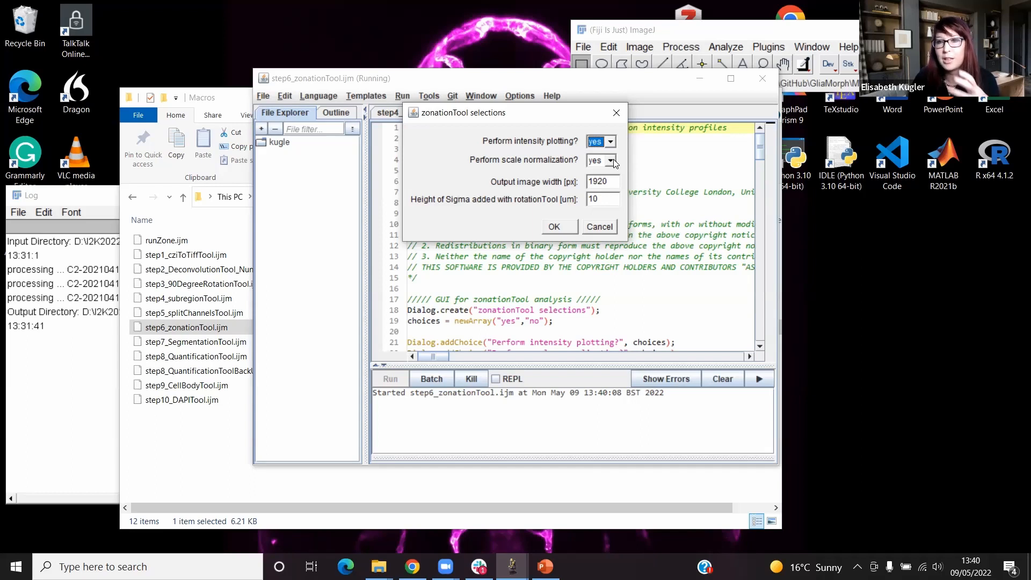
# - Run zonationTool with intensity plotting on, scale normalization set to no, output width 1920 px and sigma height 10 um
pyautogui.click(611, 160)
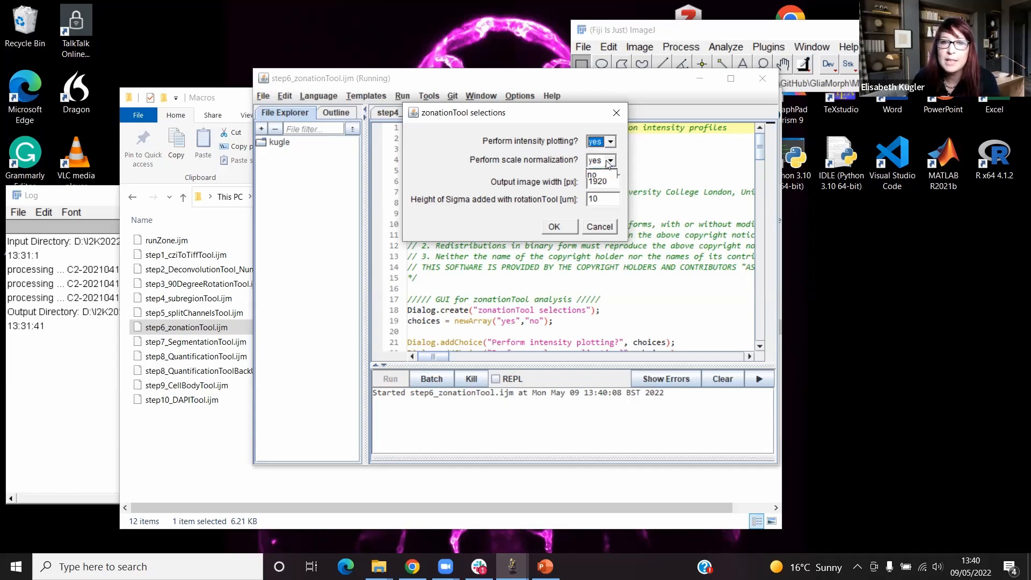
pyautogui.click(596, 181)
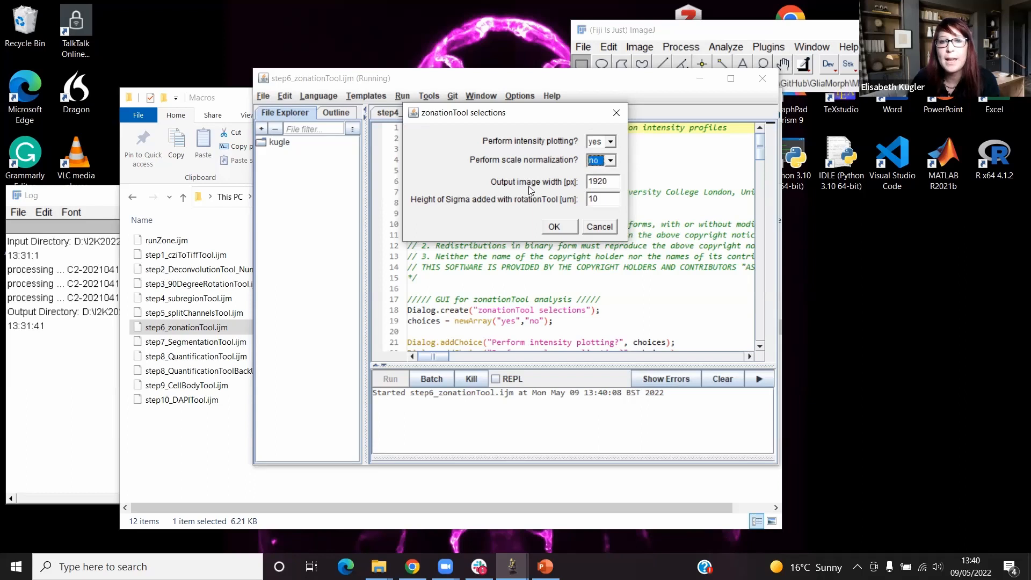
pyautogui.moveTo(609, 180); pyautogui.dragTo(587, 185)
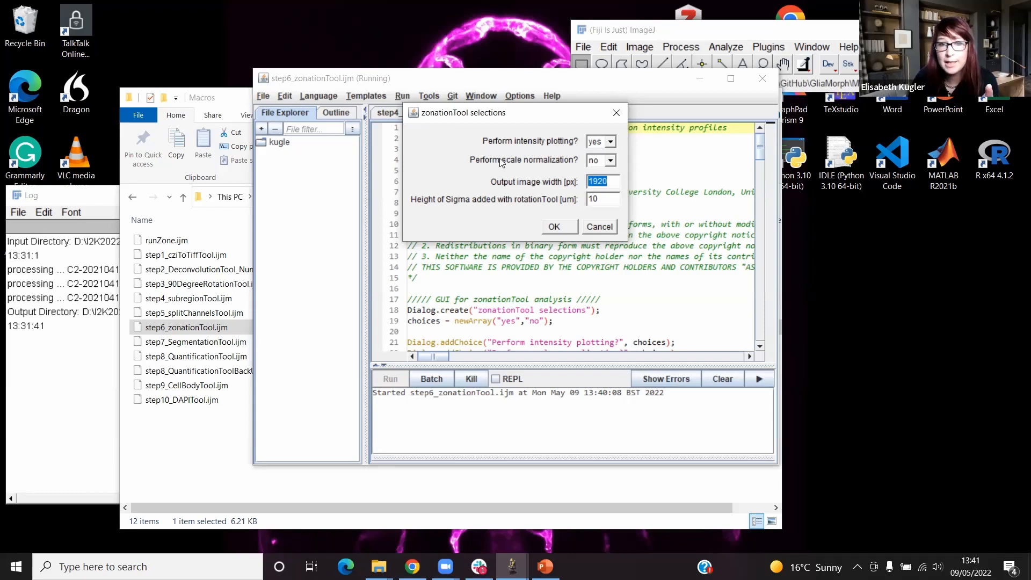
pyautogui.click(610, 200)
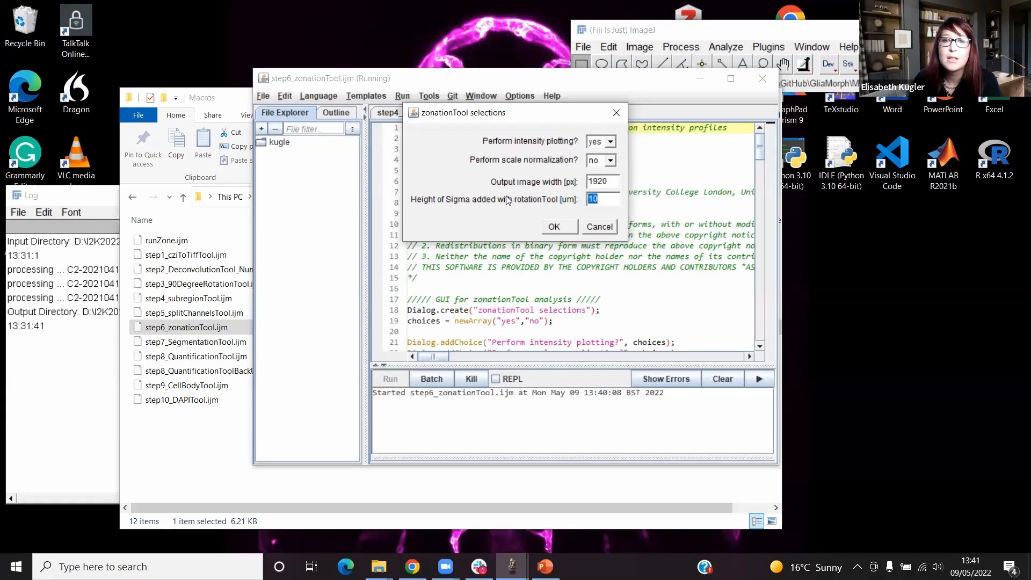
pyautogui.click(561, 230)
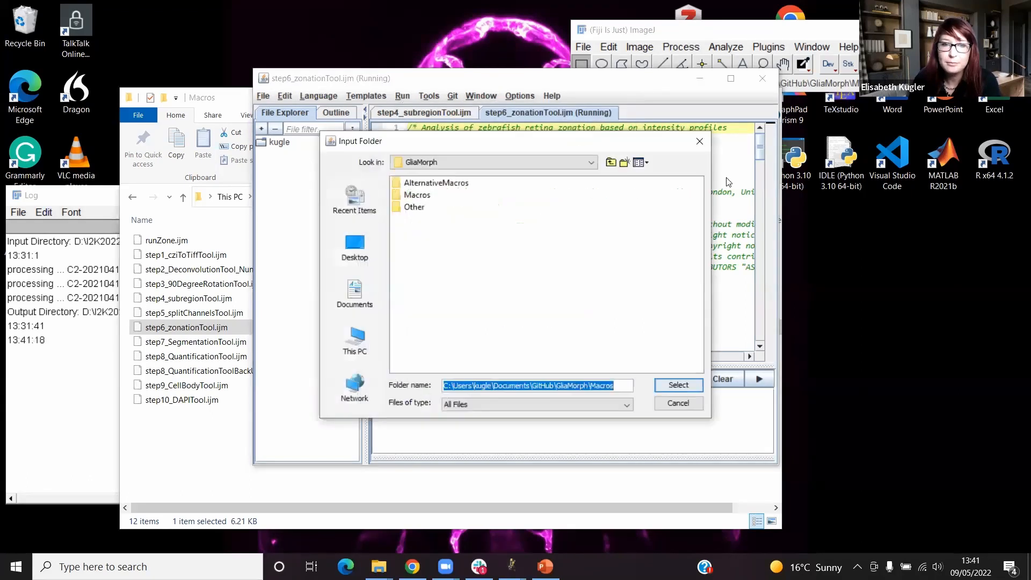
# - Choose D:\I2K2022\I2K2022\zDir as the macro's input folder, let it process the stacks and dismiss its completion message
pyautogui.click(369, 331)
pyautogui.doubleClick(416, 279)
pyautogui.doubleClick(417, 243)
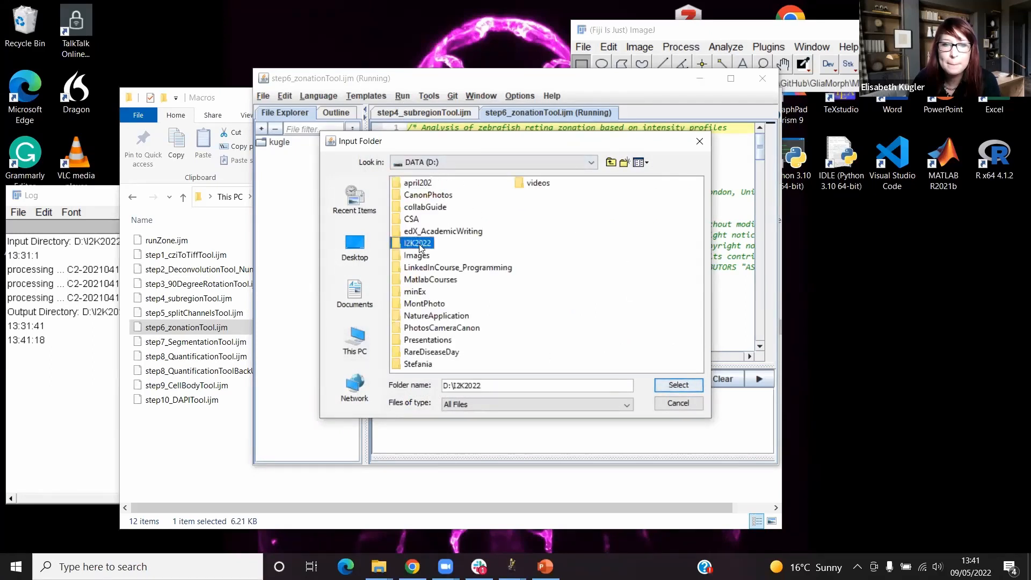
pyautogui.click(400, 185)
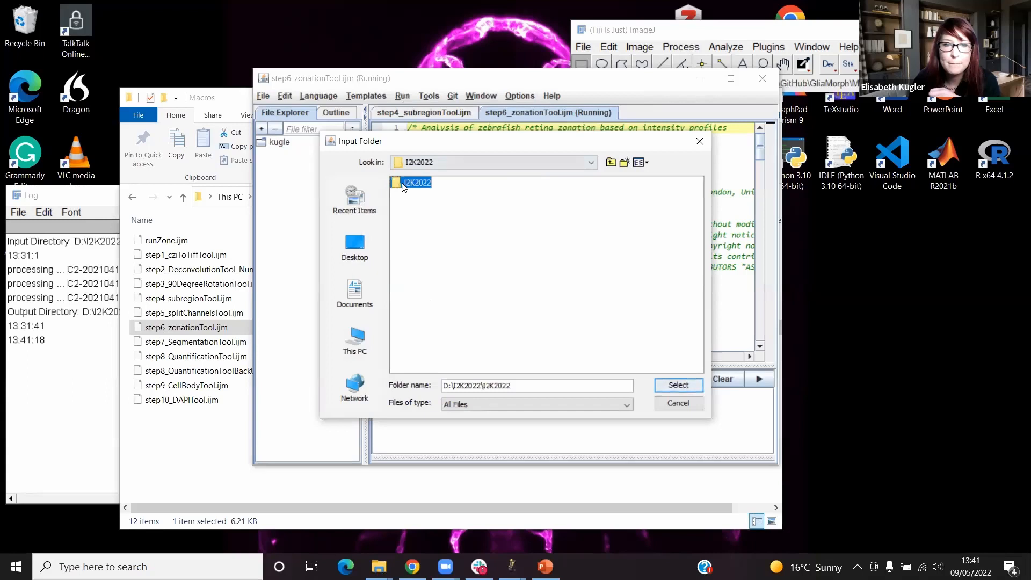
pyautogui.doubleClick(400, 185)
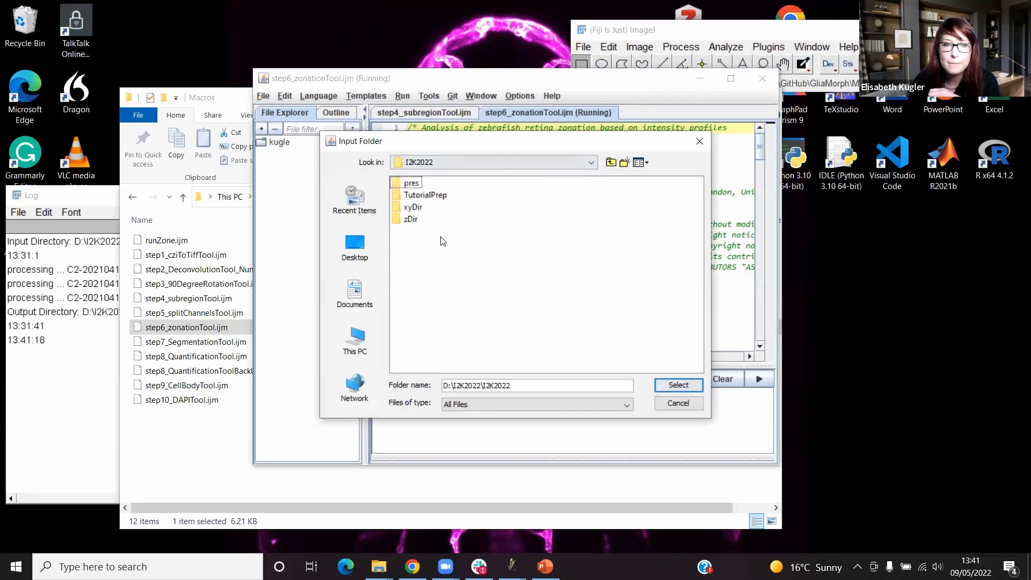
pyautogui.doubleClick(411, 220)
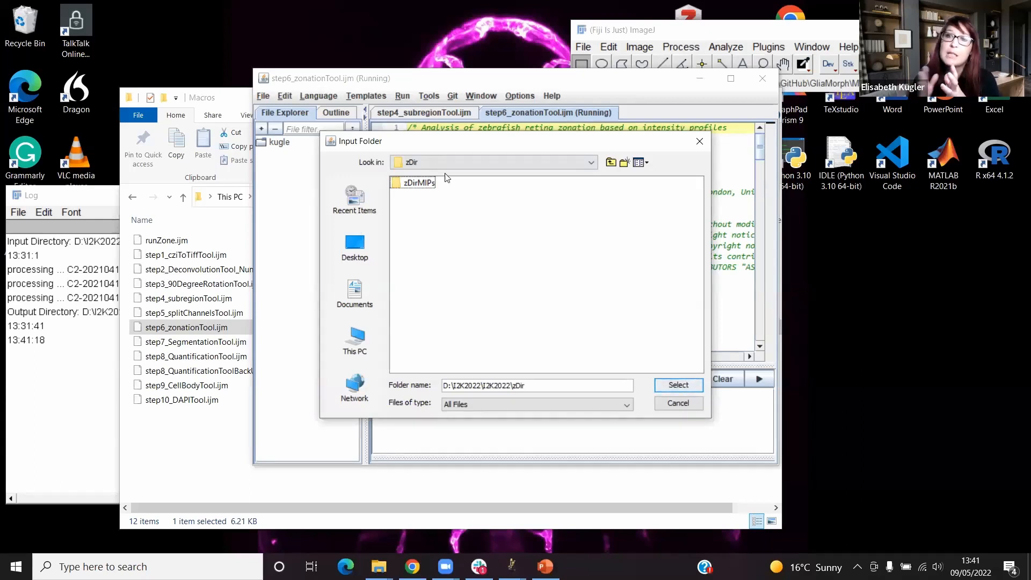
pyautogui.click(678, 385)
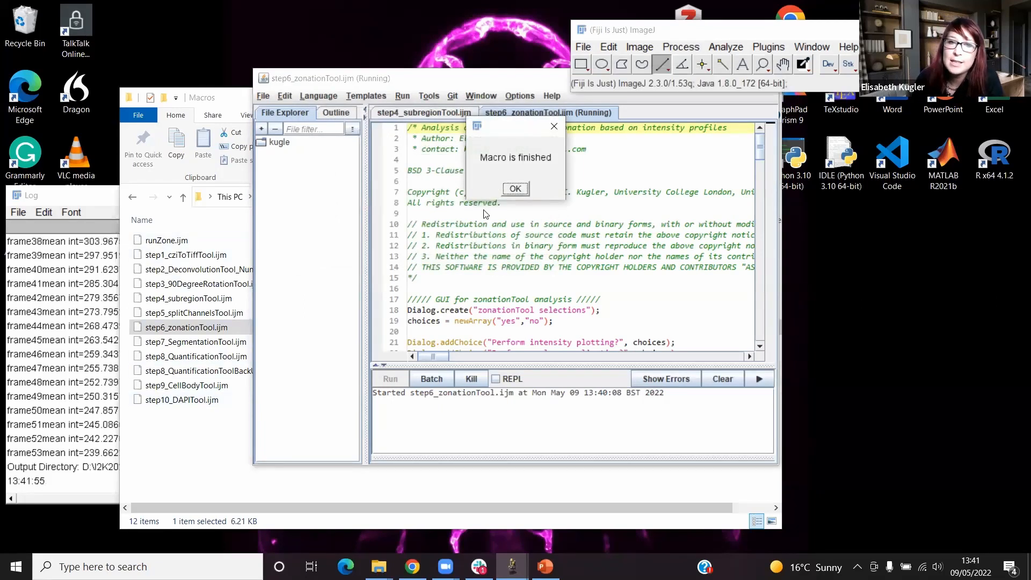
pyautogui.click(515, 189)
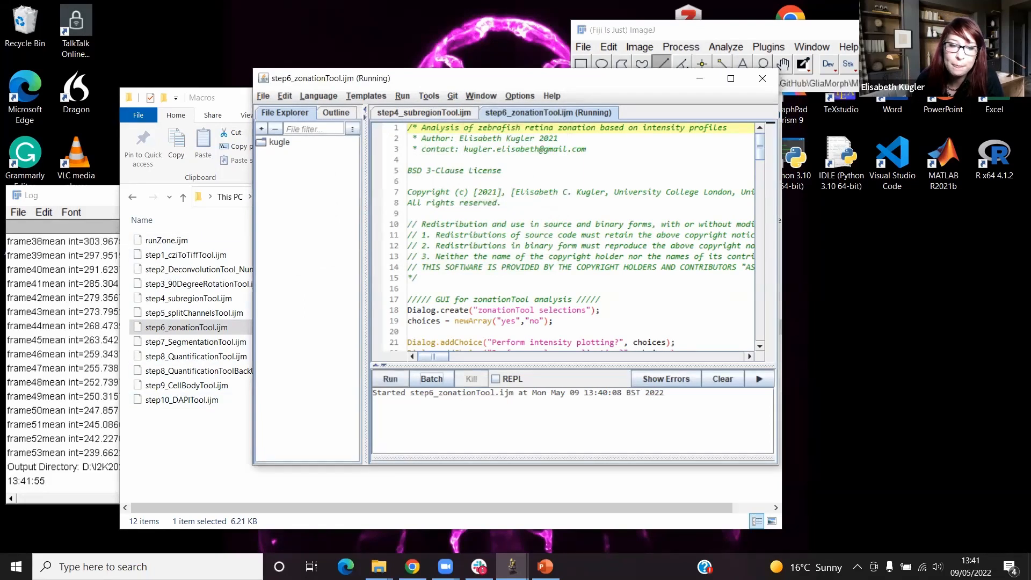
# - Check the output directory in Fiji's log and open the ZonationTool folder inside zDir in File Explorer
pyautogui.click(378, 566)
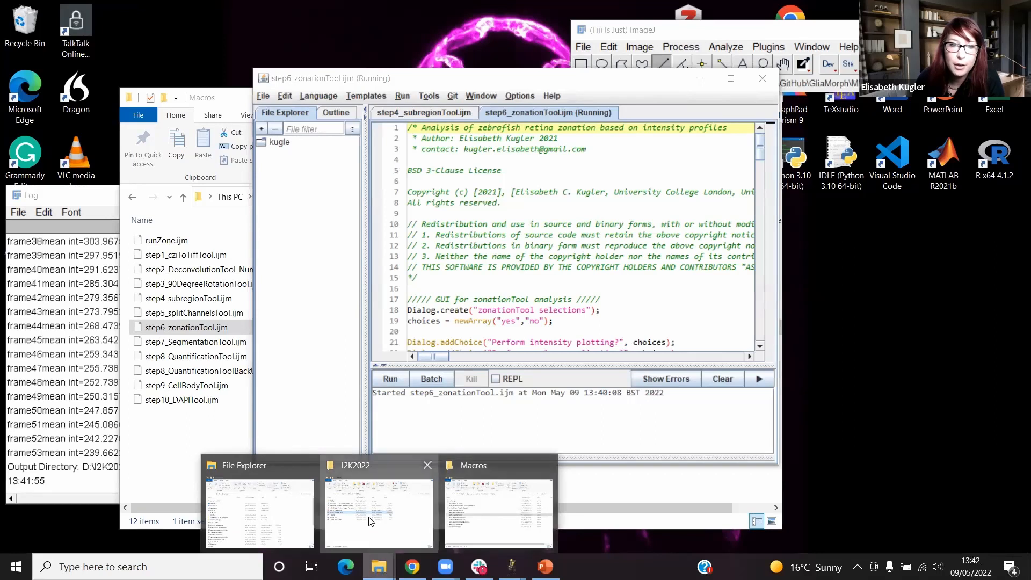
pyautogui.click(370, 521)
pyautogui.doubleClick(154, 269)
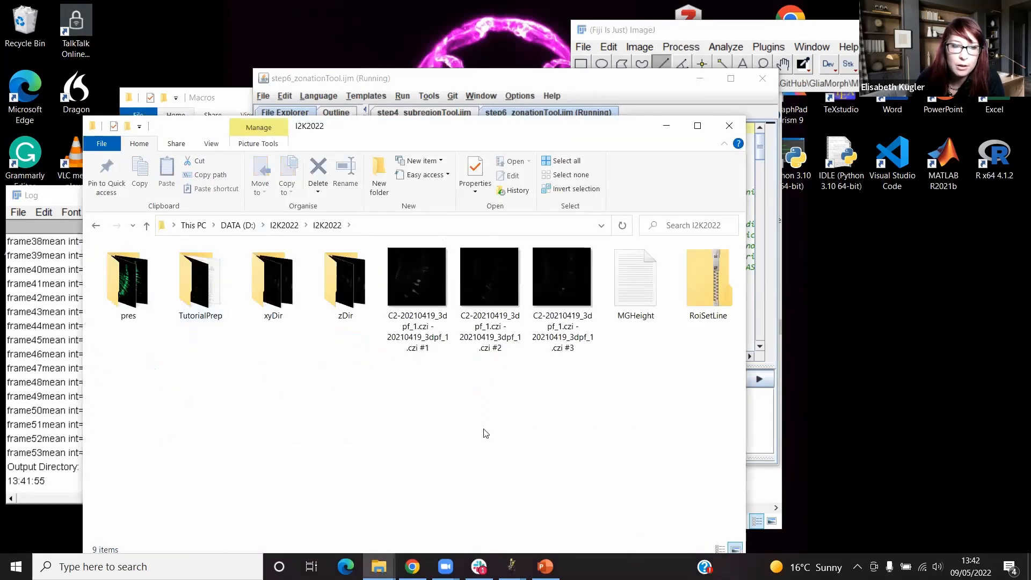
pyautogui.click(340, 281)
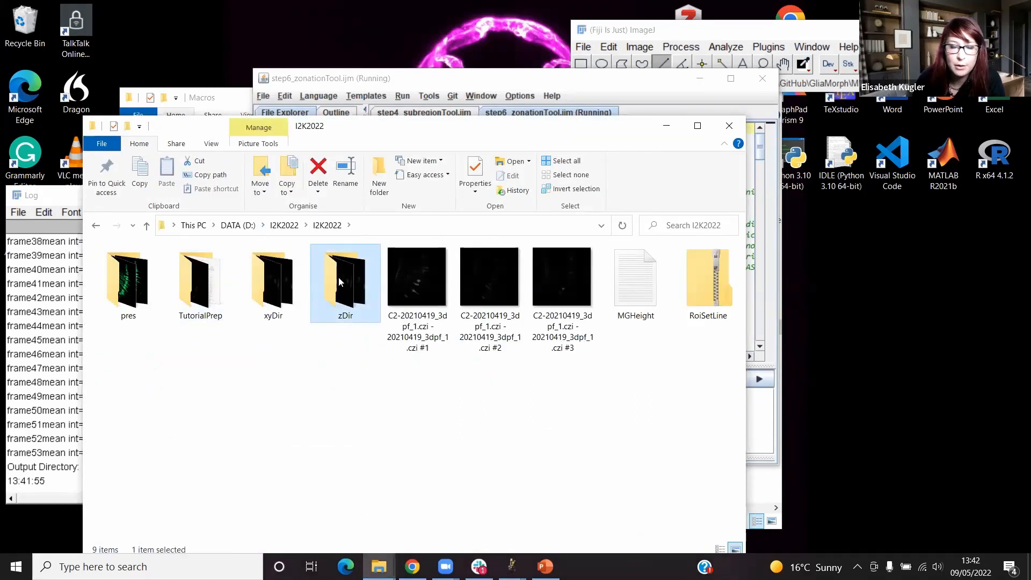
pyautogui.doubleClick(352, 273)
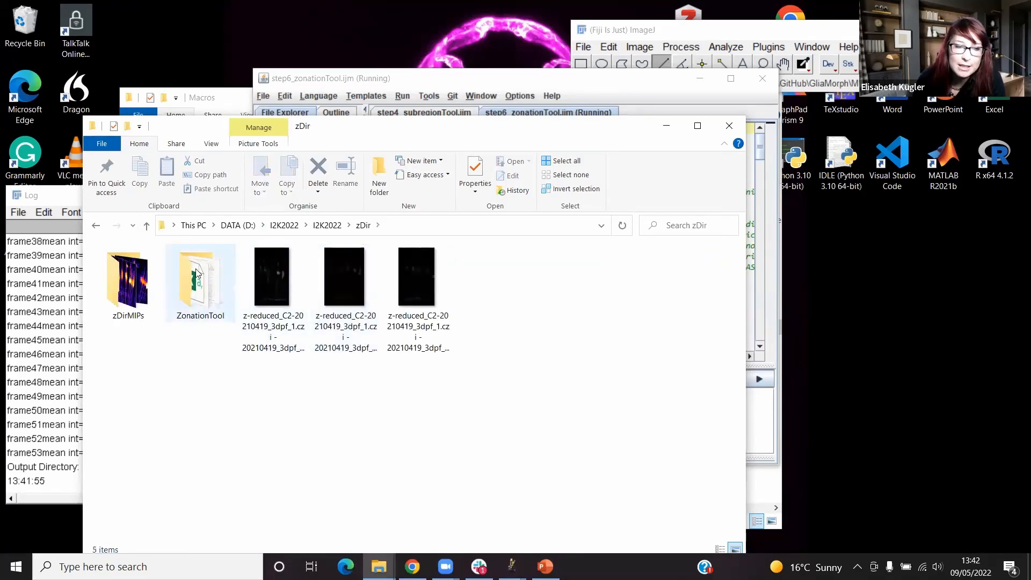
pyautogui.click(78, 280)
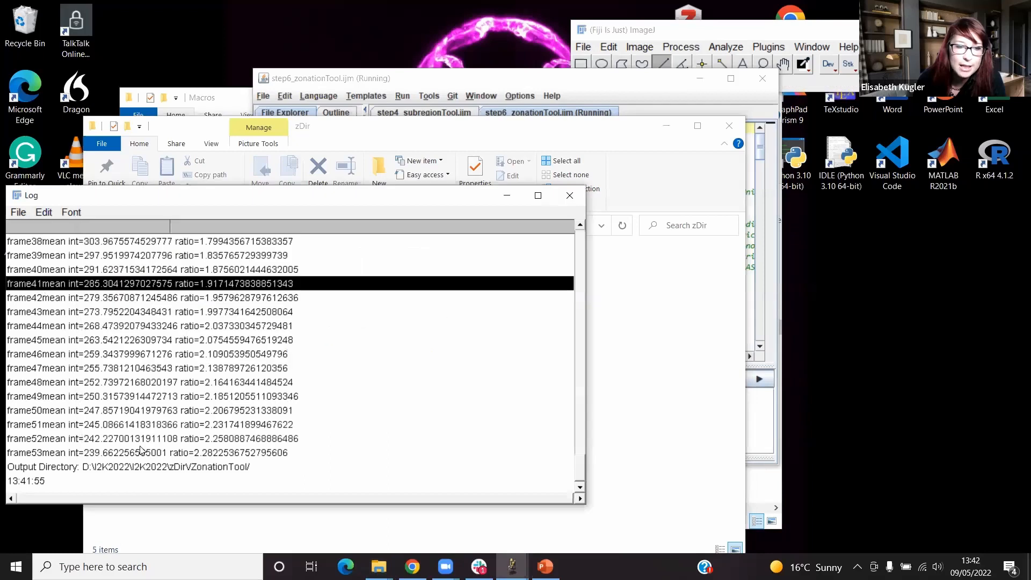
pyautogui.click(236, 470)
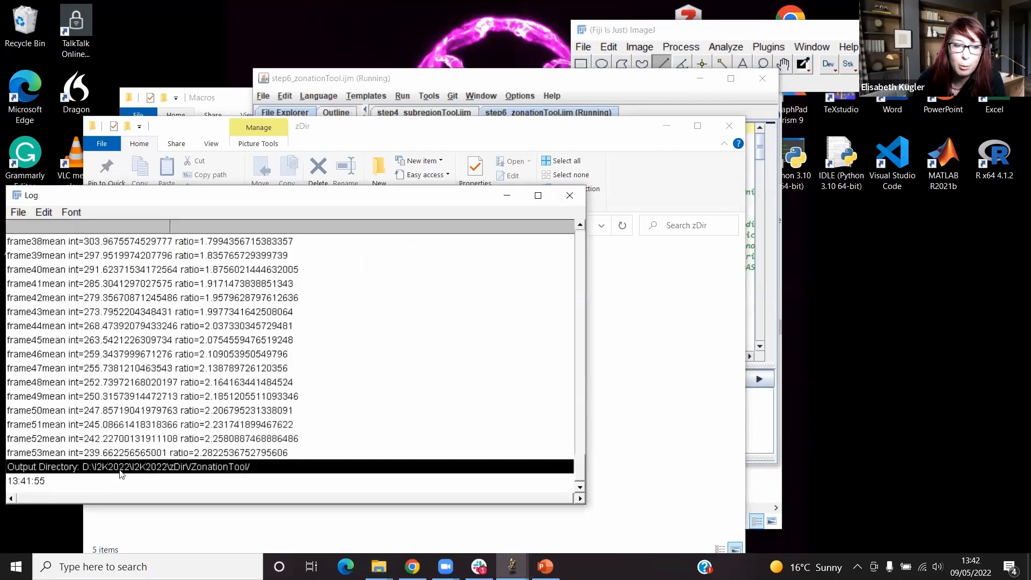
pyautogui.click(698, 306)
pyautogui.doubleClick(199, 282)
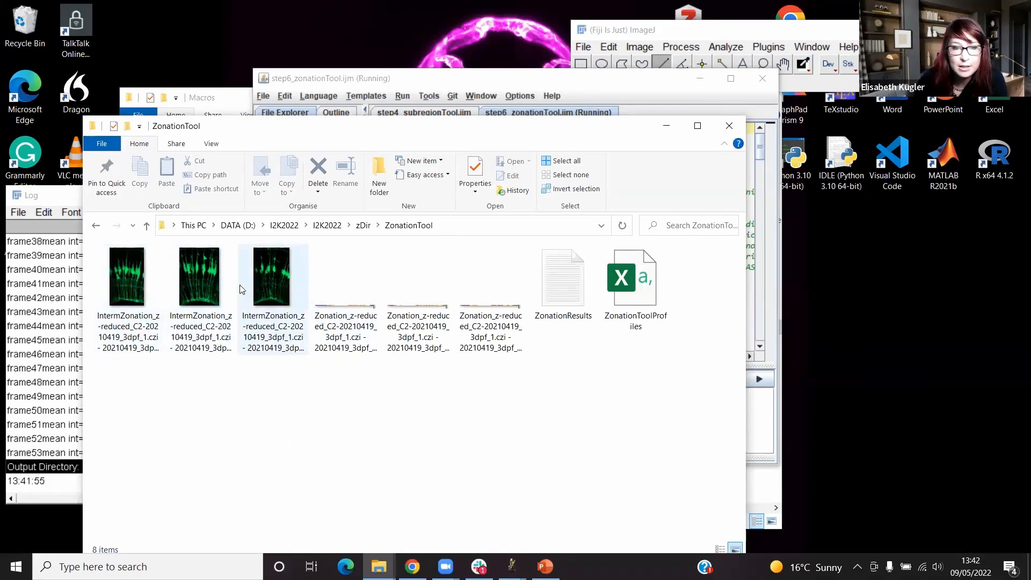
# - View the Zonation image of stack #1 and the ZonationResults text file, closing each one after viewing
pyautogui.click(362, 333)
pyautogui.doubleClick(362, 332)
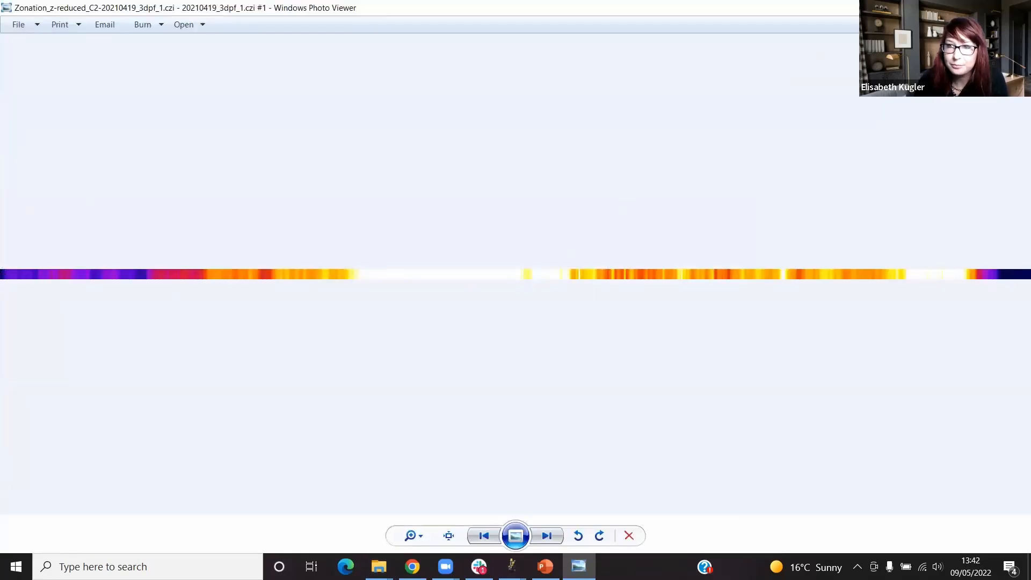
pyautogui.click(1018, 7)
pyautogui.doubleClick(573, 295)
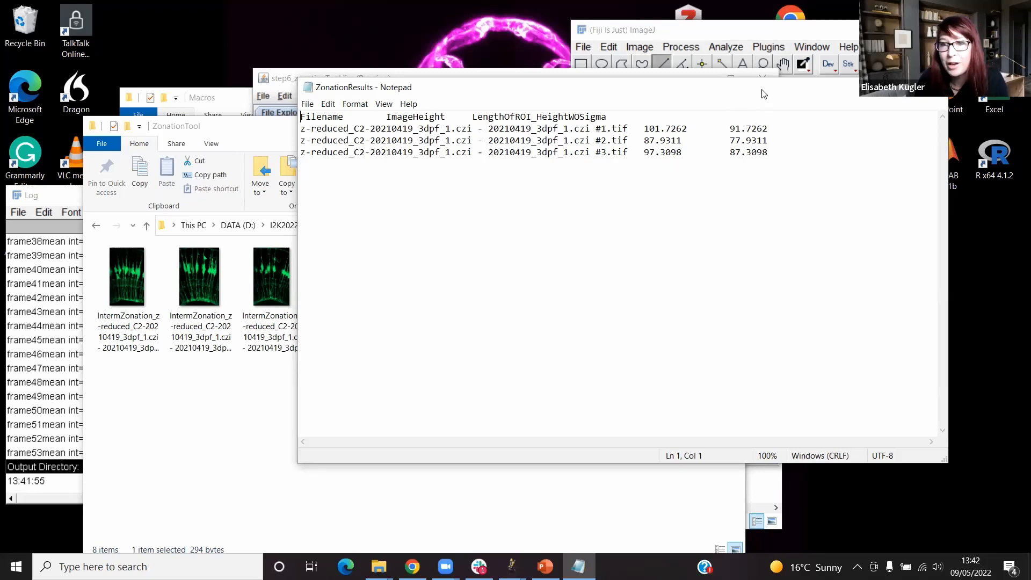
pyautogui.moveTo(760, 90); pyautogui.dragTo(514, 89)
pyautogui.click(678, 83)
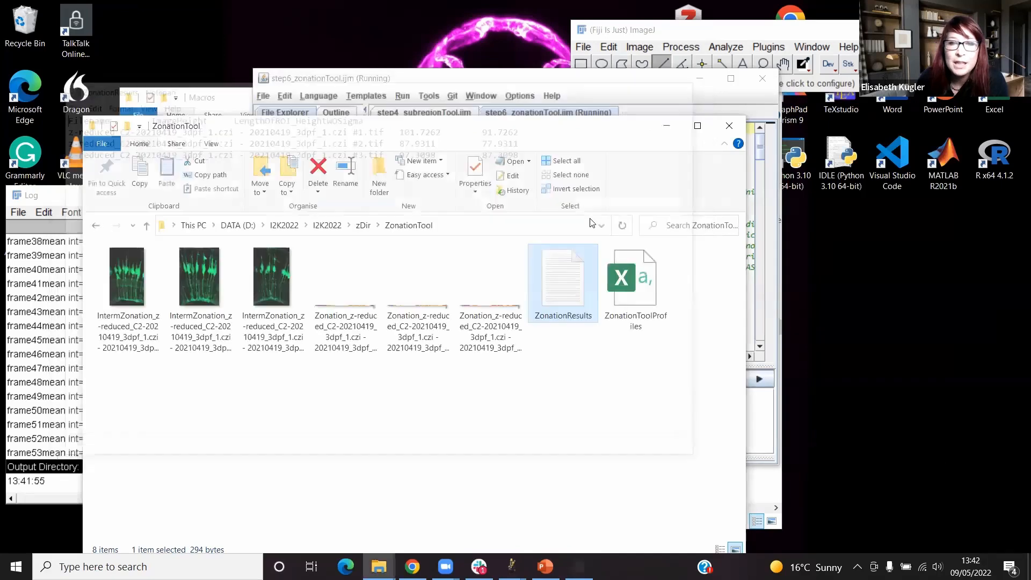
# - Open ZonationToolProfiles in Excel and plot the intensity profiles in columns B to D as a 2-D line chart
pyautogui.doubleClick(660, 283)
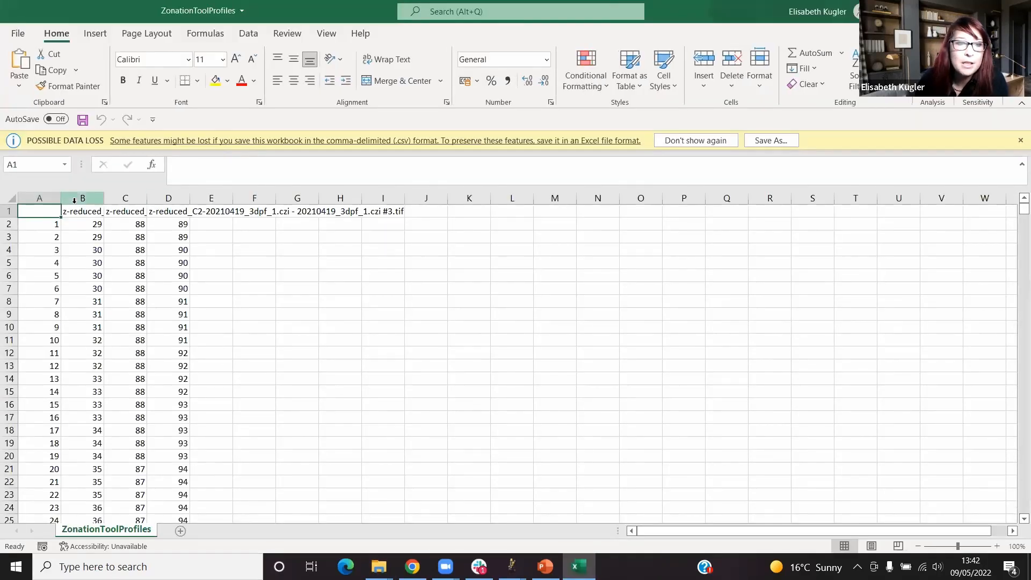
pyautogui.moveTo(74, 201); pyautogui.dragTo(164, 198)
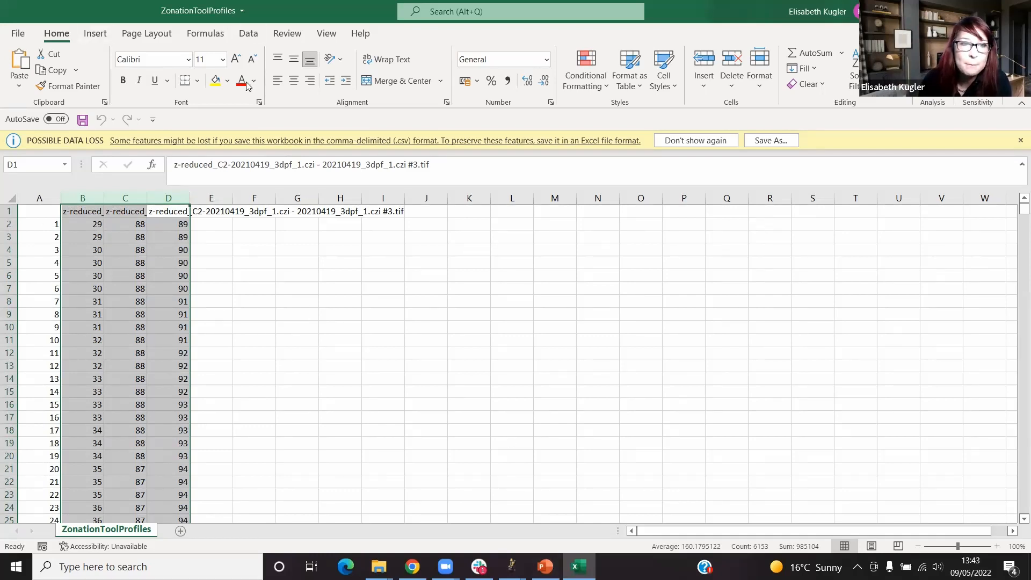
pyautogui.click(95, 34)
pyautogui.click(480, 68)
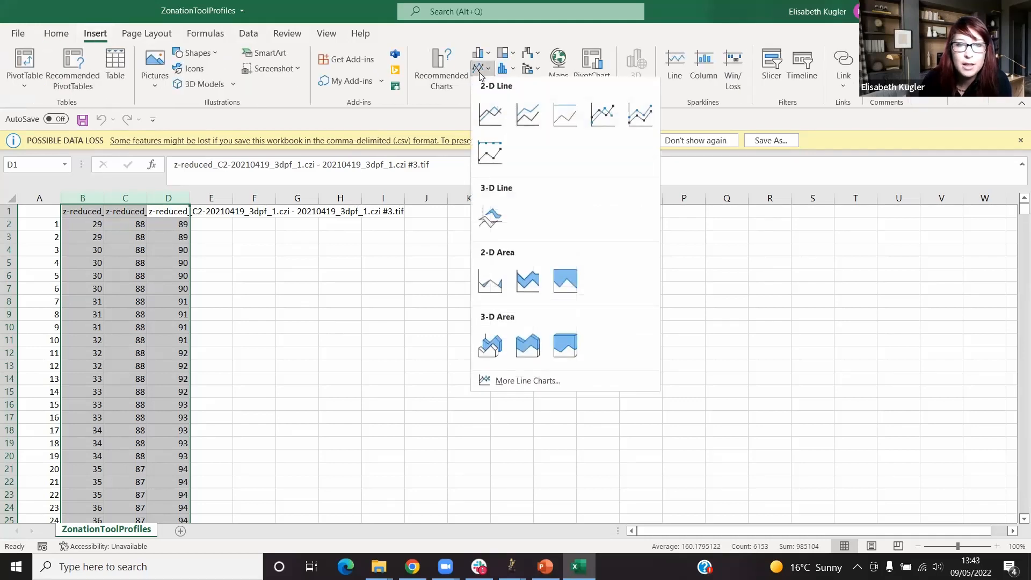
pyautogui.click(491, 118)
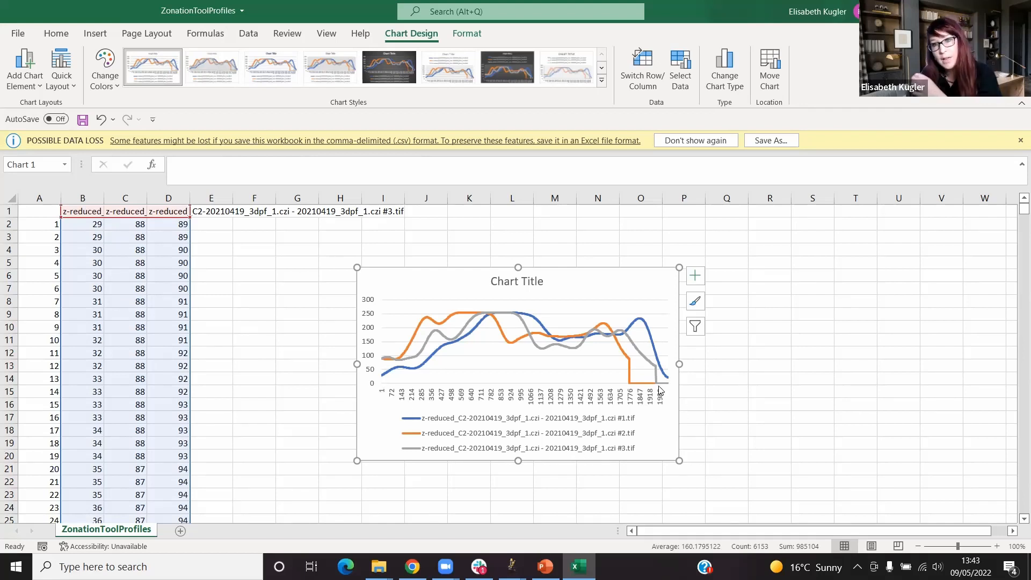
pyautogui.moveTo(660, 390)
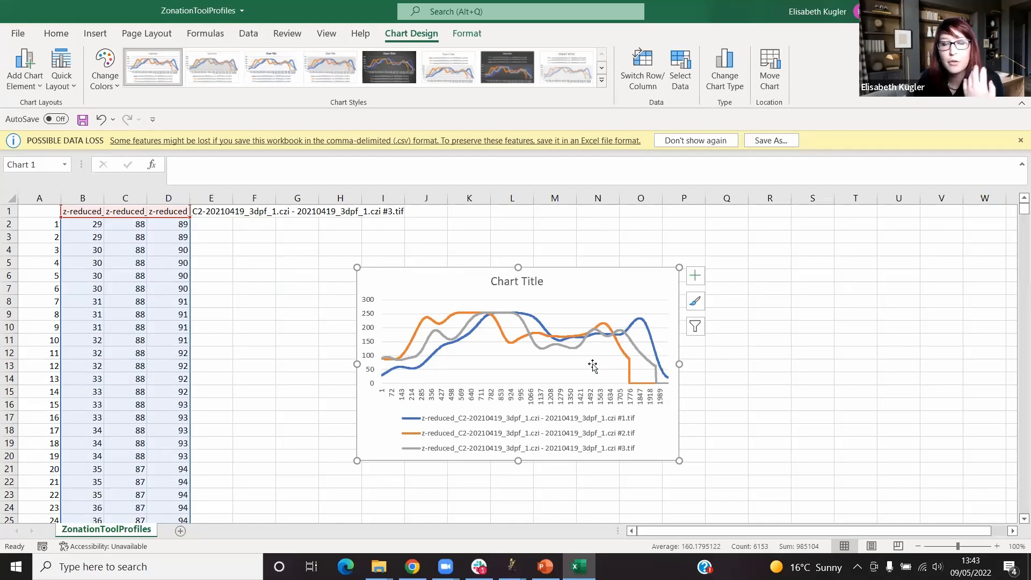
# - Open the IntermZonation image of stack #1 from the ZonationTool folder and compare it with the intensity profile chart in Excel
pyautogui.moveTo(378, 566)
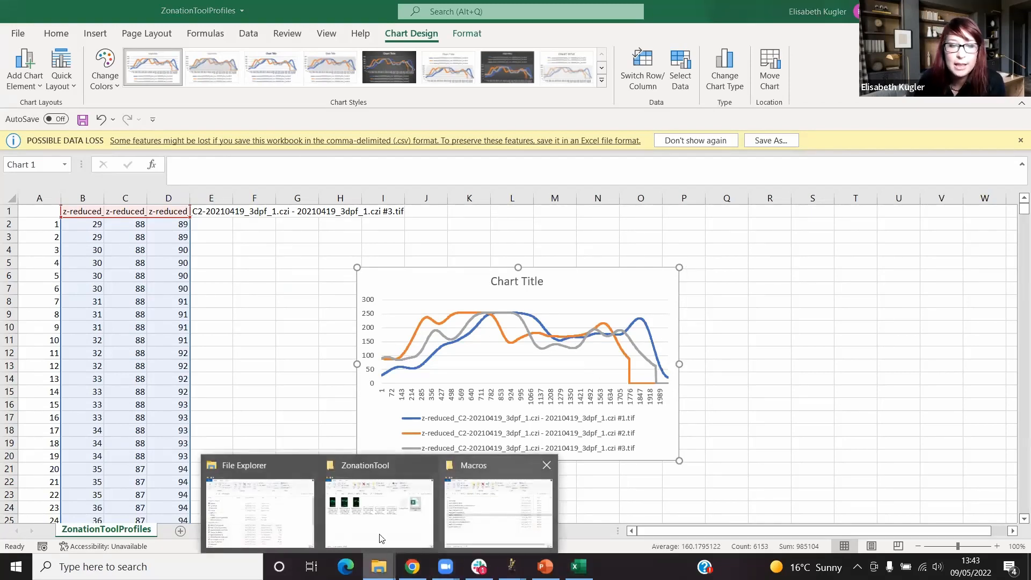
pyautogui.click(381, 539)
pyautogui.doubleClick(131, 309)
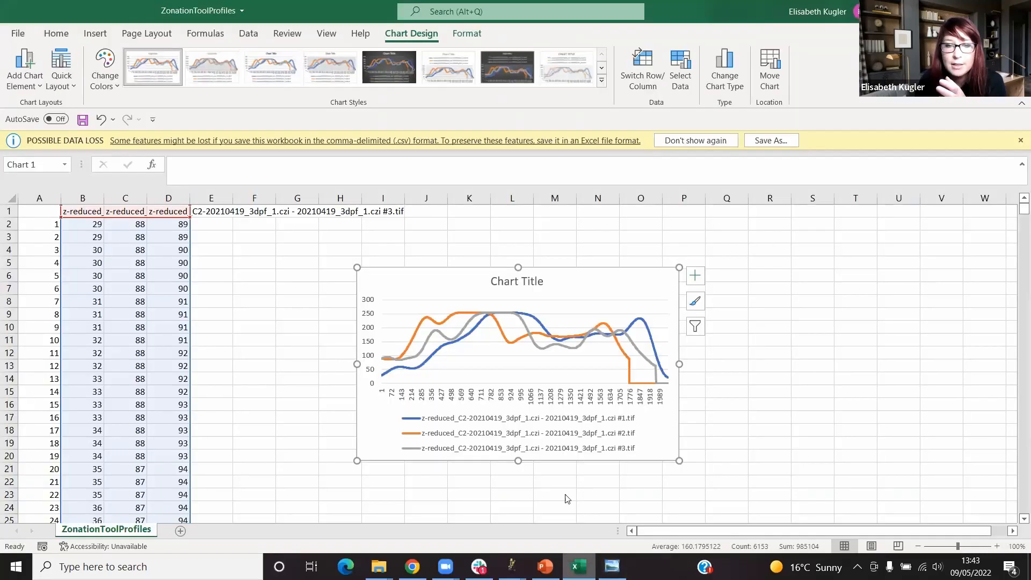
pyautogui.click(579, 567)
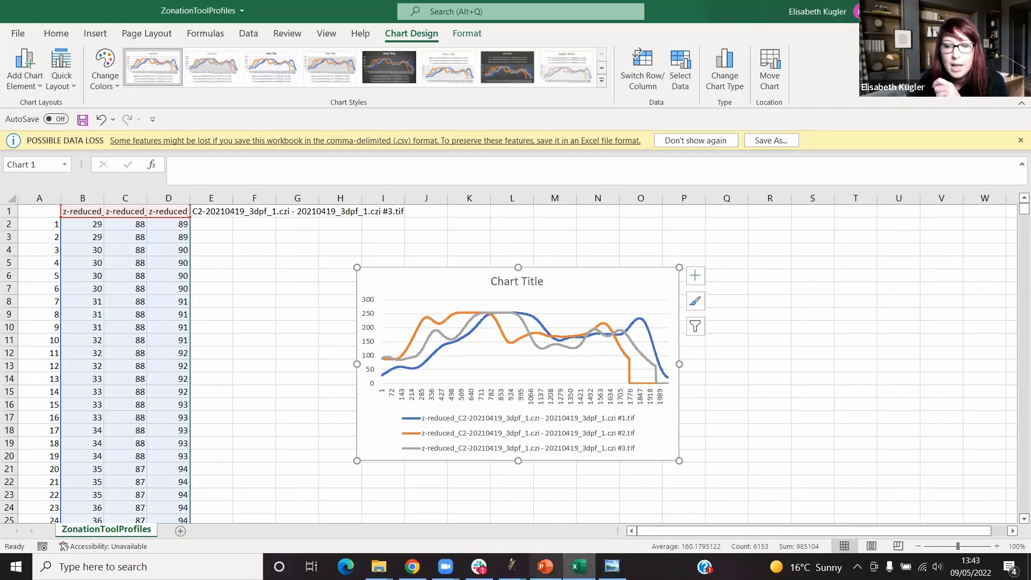
pyautogui.click(612, 567)
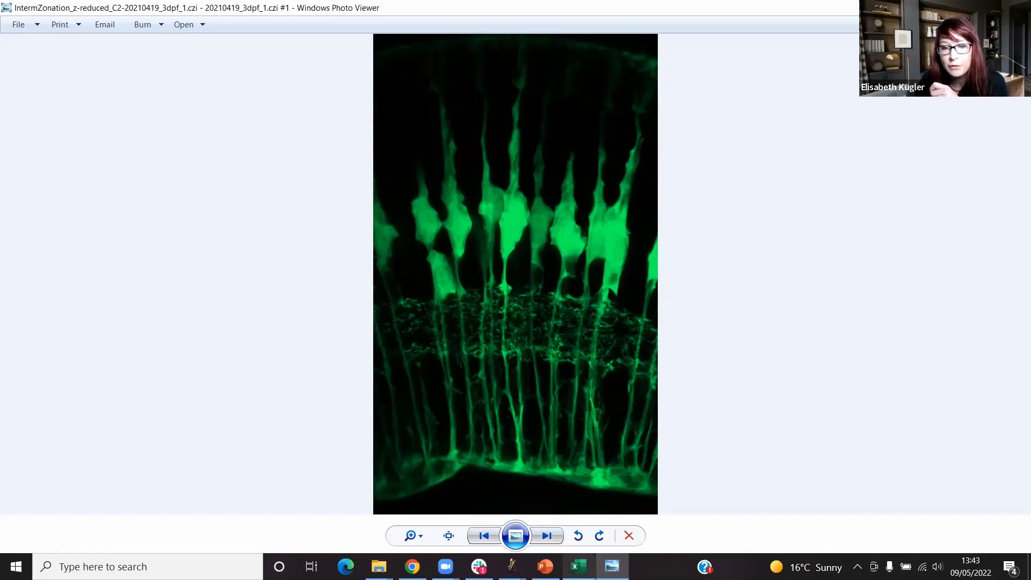
pyautogui.click(578, 567)
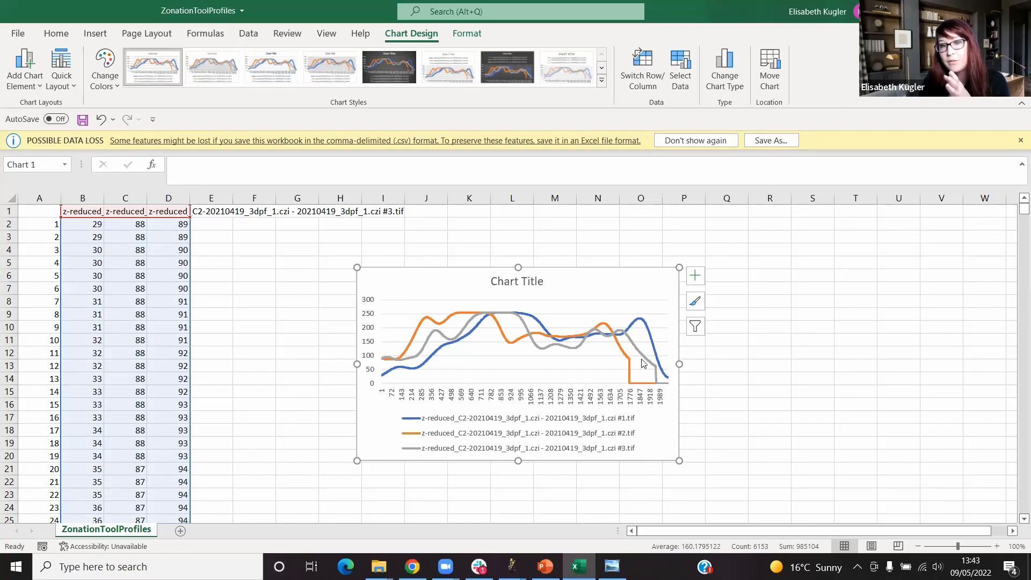
pyautogui.moveTo(644, 364)
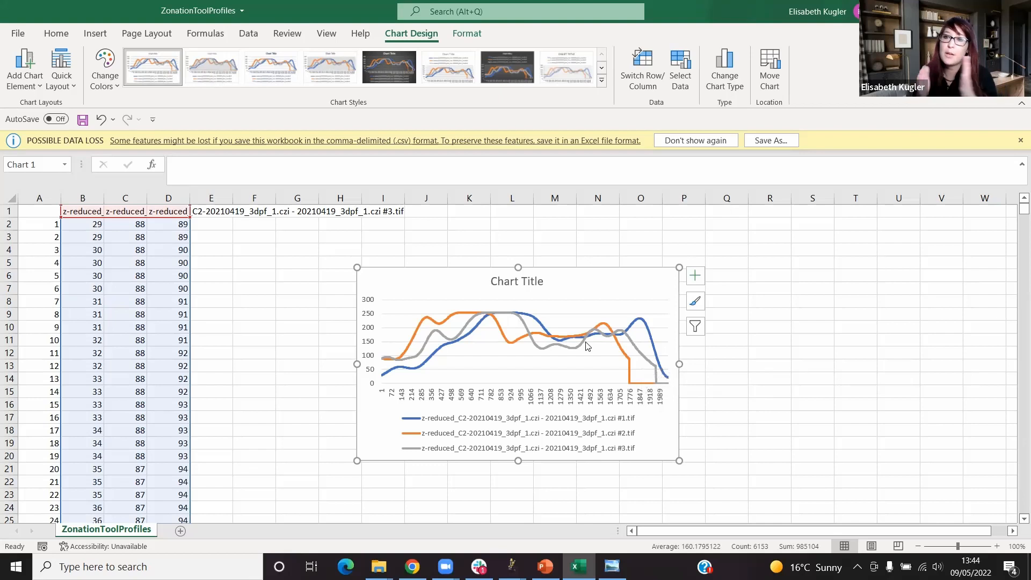
pyautogui.moveTo(586, 346)
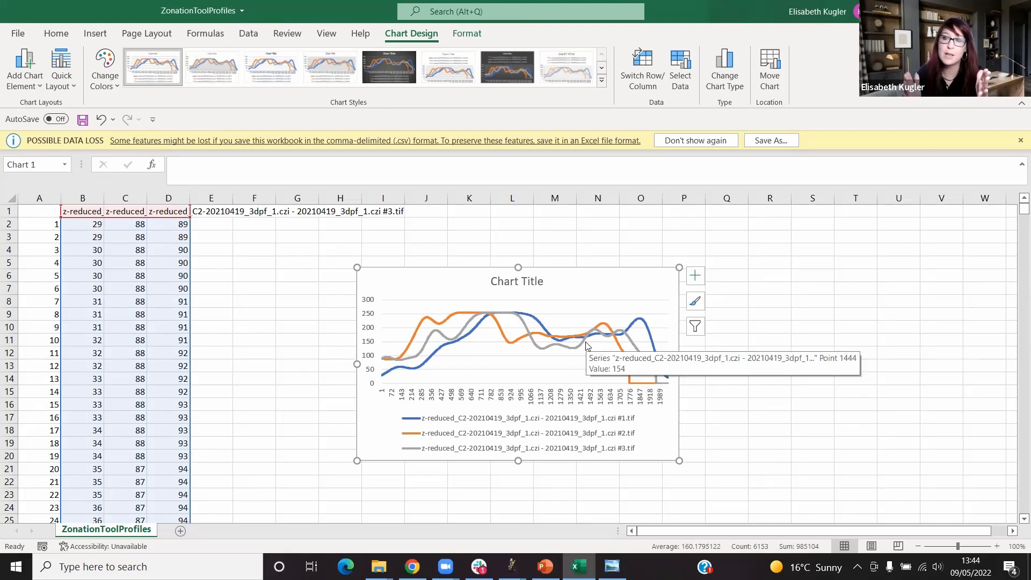
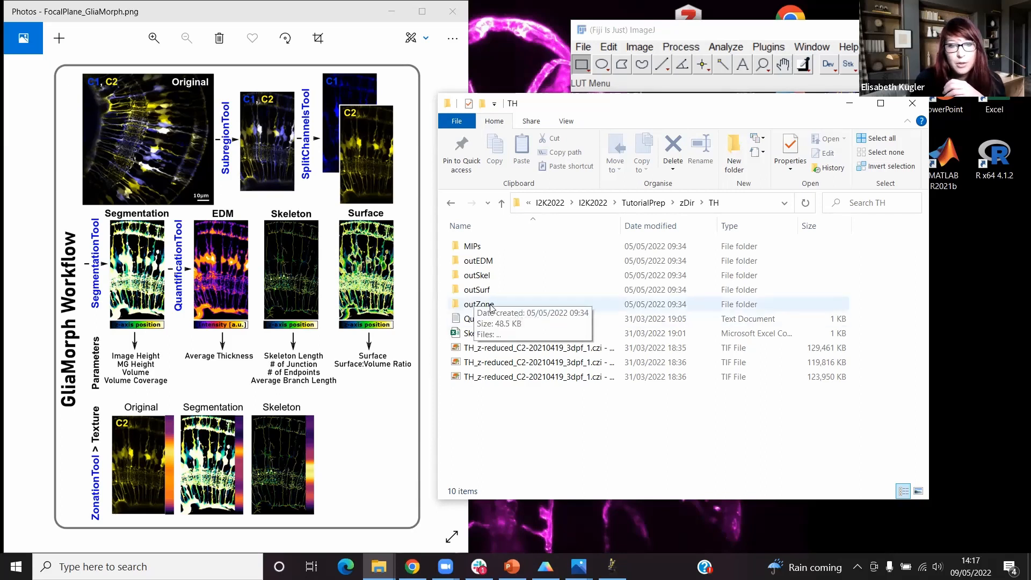
# - View the contents of the outSkel folder inside TH, return to TH and keep the GliaMorph workflow figure uncovered
pyautogui.doubleClick(480, 276)
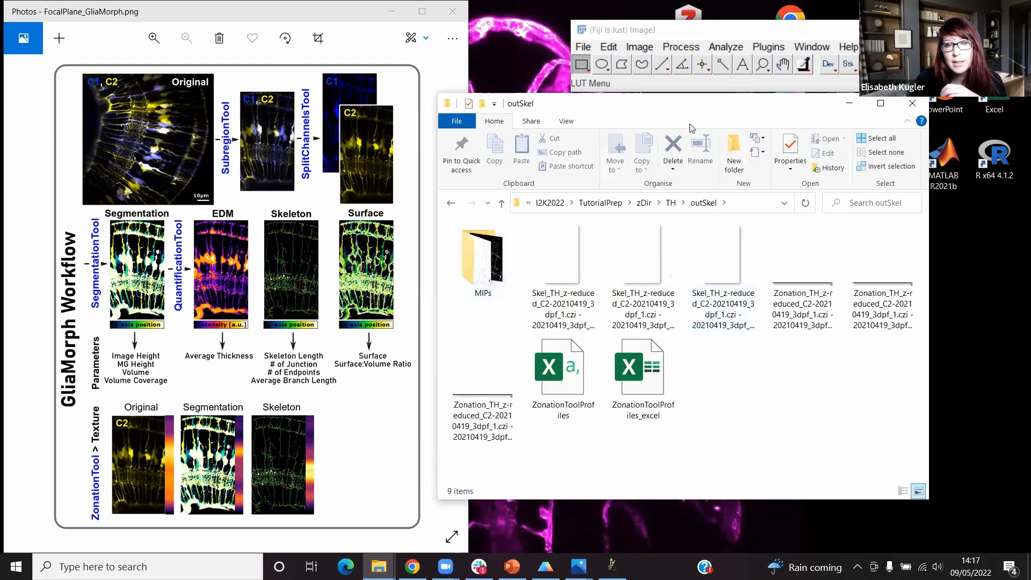
pyautogui.moveTo(717, 107); pyautogui.dragTo(602, 69)
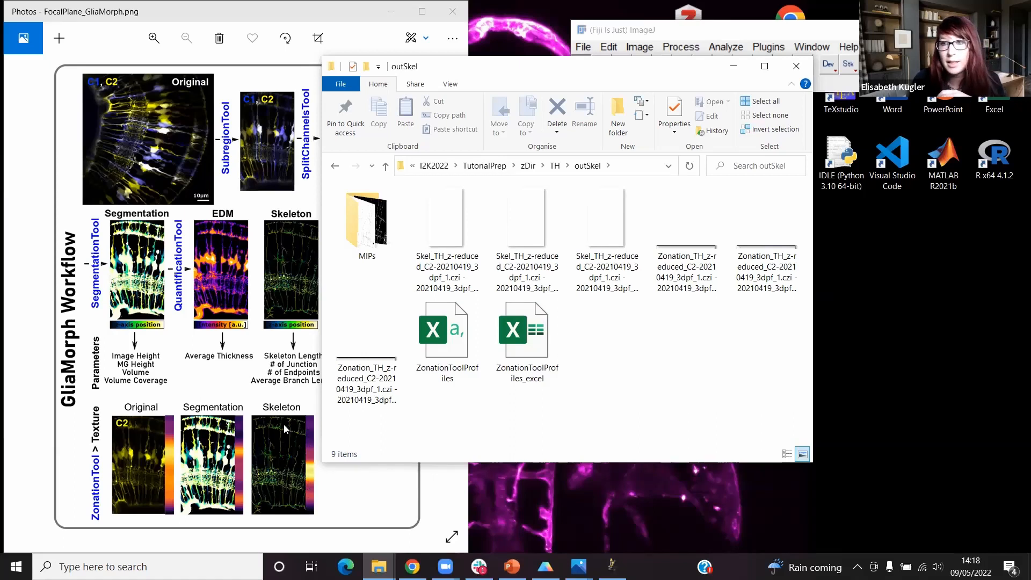
pyautogui.click(551, 167)
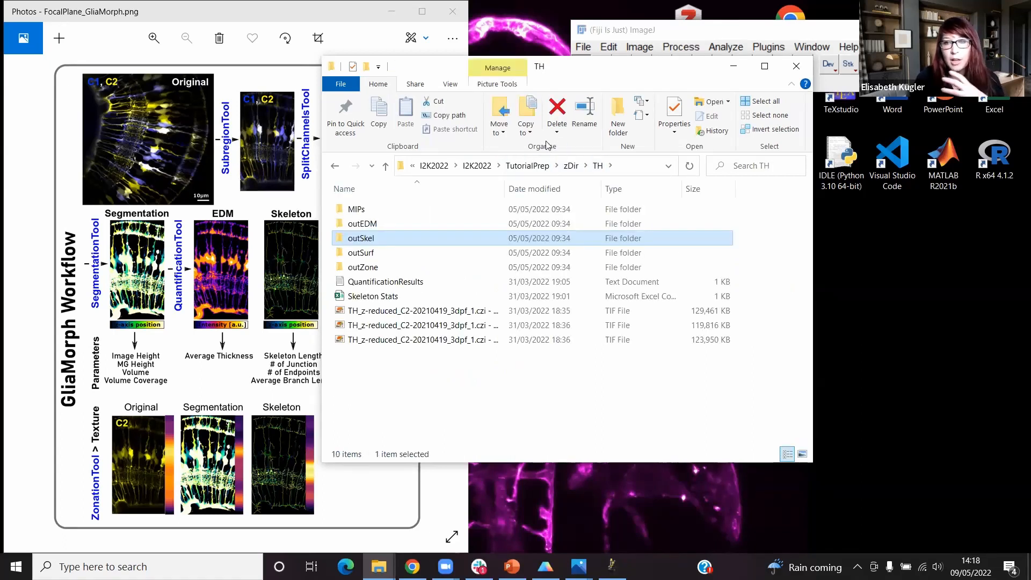
pyautogui.click(306, 71)
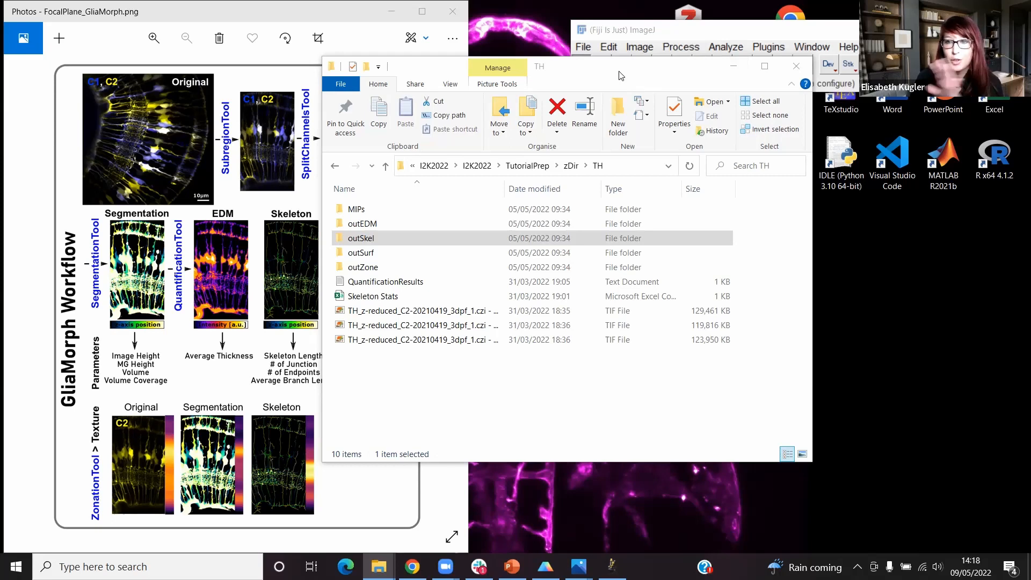
pyautogui.moveTo(620, 75); pyautogui.dragTo(733, 131)
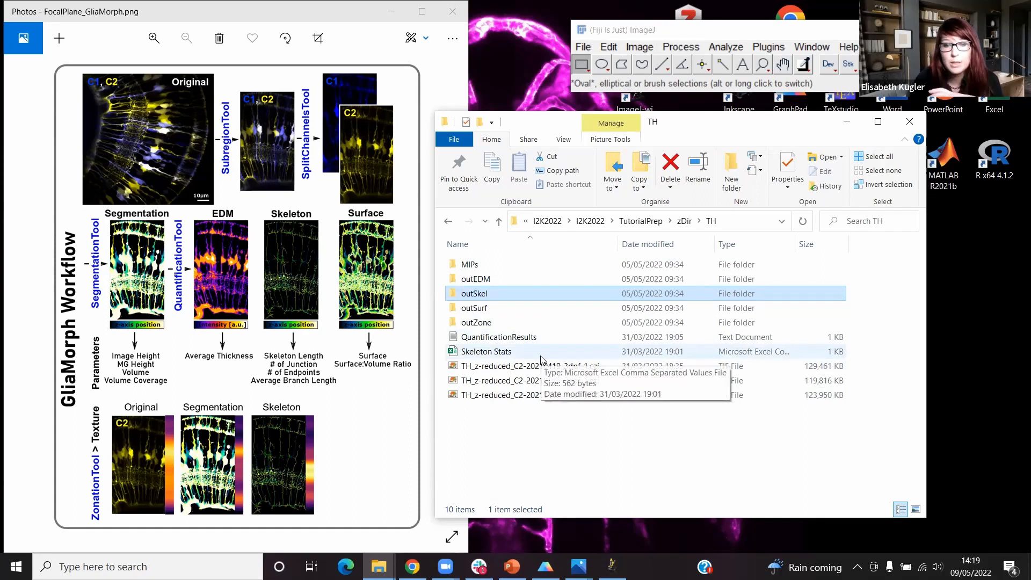
# - Switch to GraphPad Prism and view the MG Vol graph with its axis title deselected
pyautogui.click(546, 567)
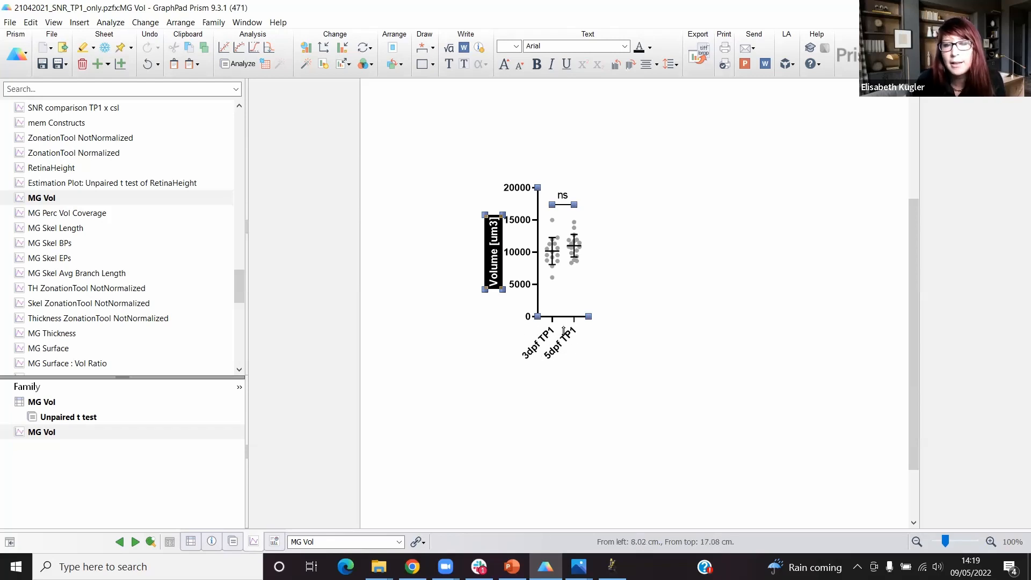
pyautogui.click(559, 275)
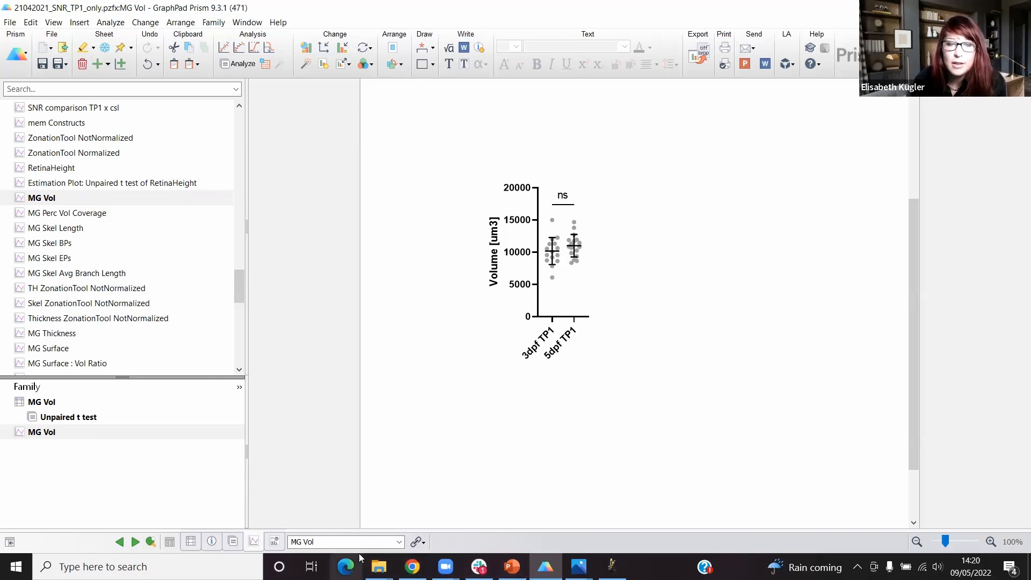
# - Open the QuantificationResults text file from the TH folder and copy its entire contents into a new Excel workbook
pyautogui.click(379, 566)
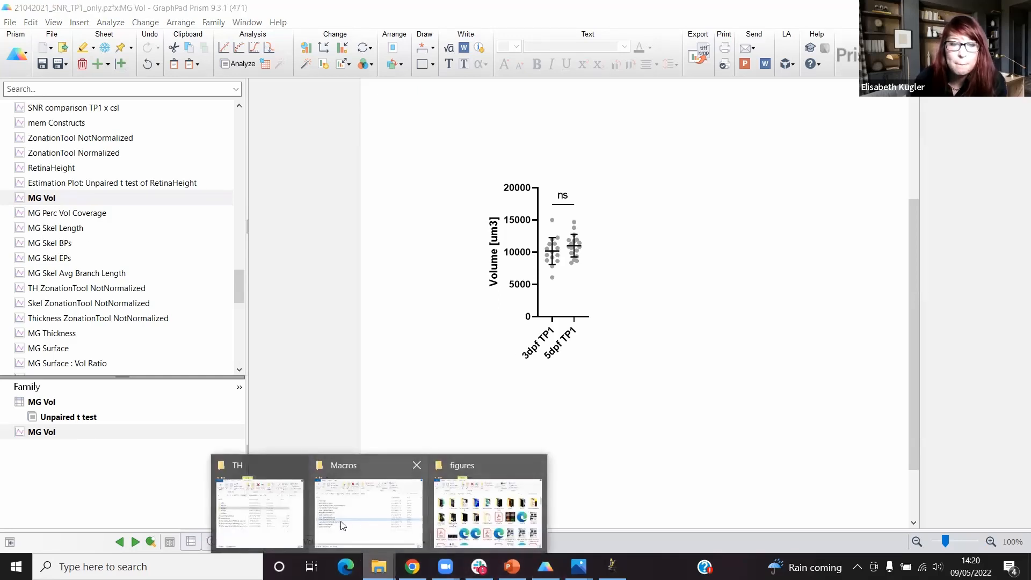
pyautogui.click(259, 512)
pyautogui.doubleClick(550, 337)
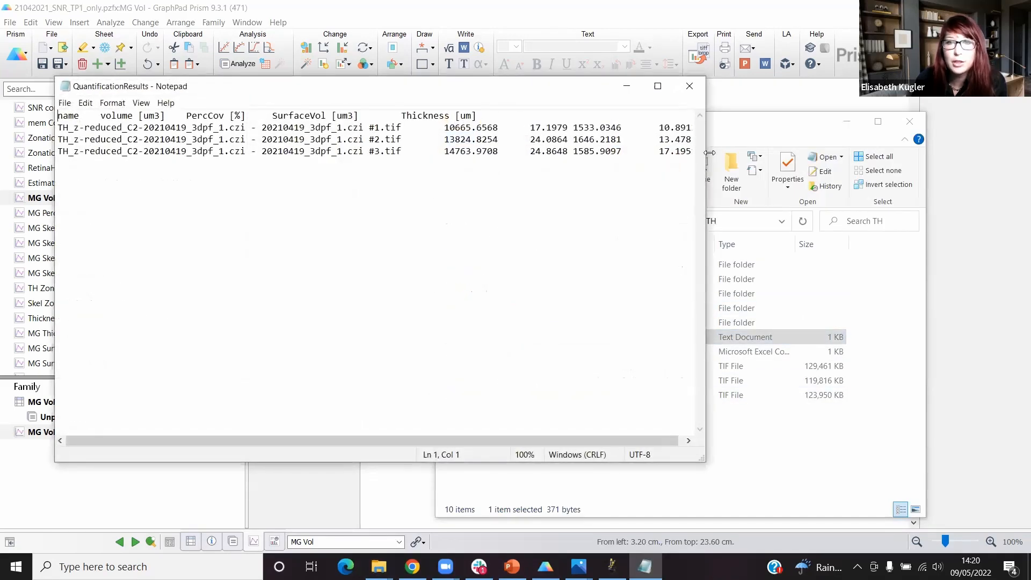
pyautogui.moveTo(709, 153); pyautogui.dragTo(1017, 154)
pyautogui.hotkey('ctrl', 'a')
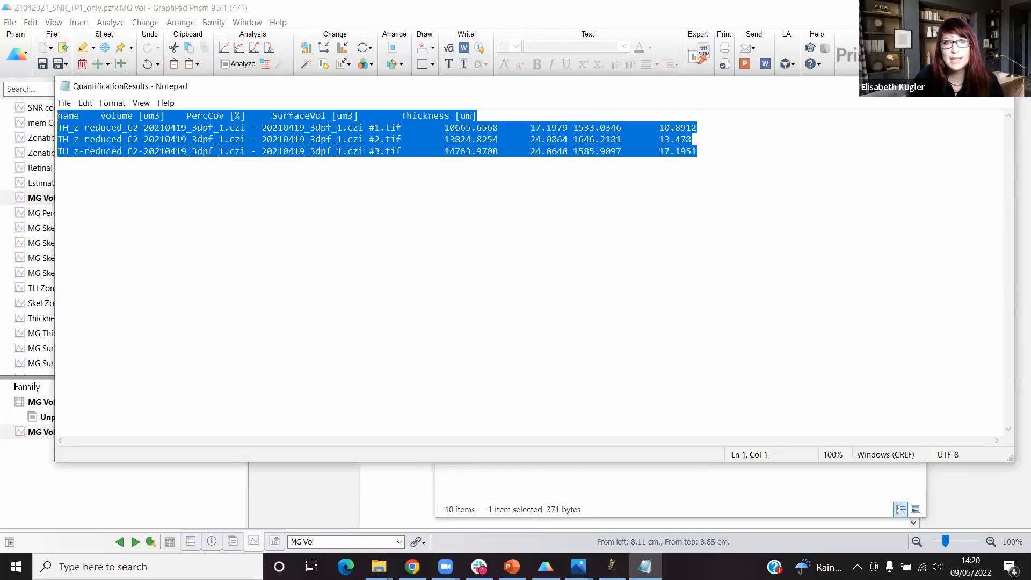
pyautogui.press('super+d')
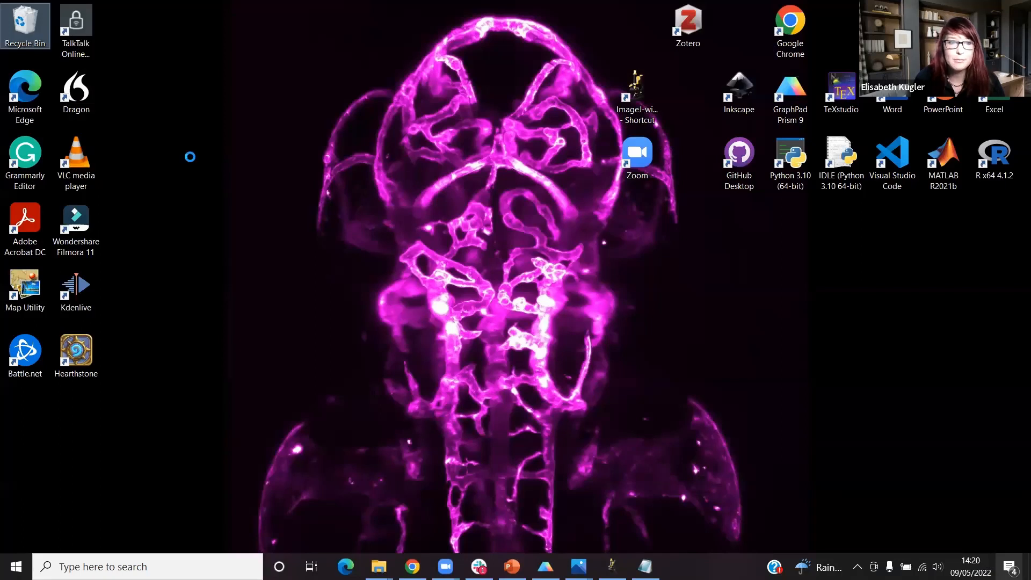
pyautogui.hotkey('ctrl', 'v')
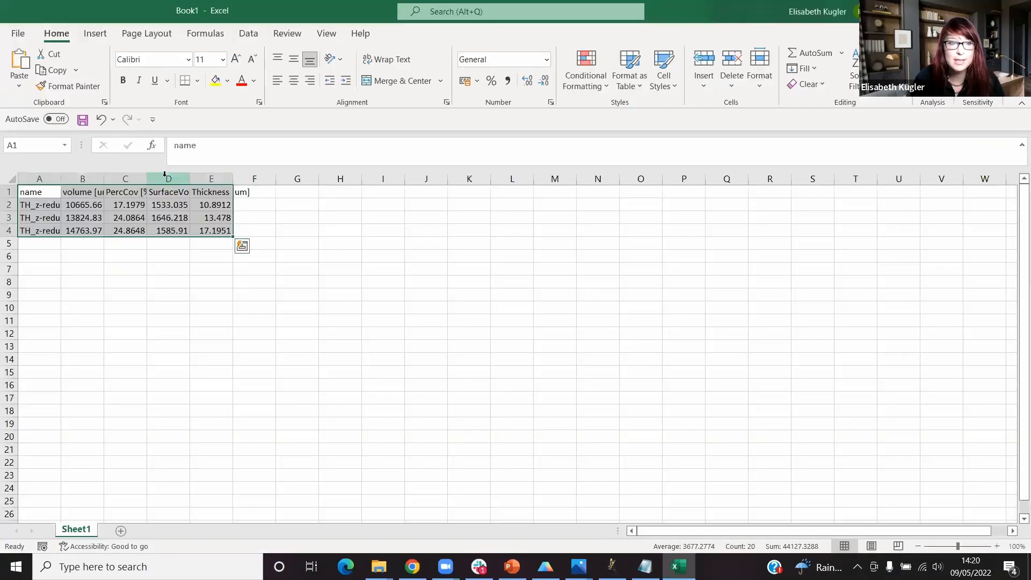
# - Autofit the volume, PercCov, SurfaceVol and Thickness columns so their full headings fit
pyautogui.doubleClick(104, 179)
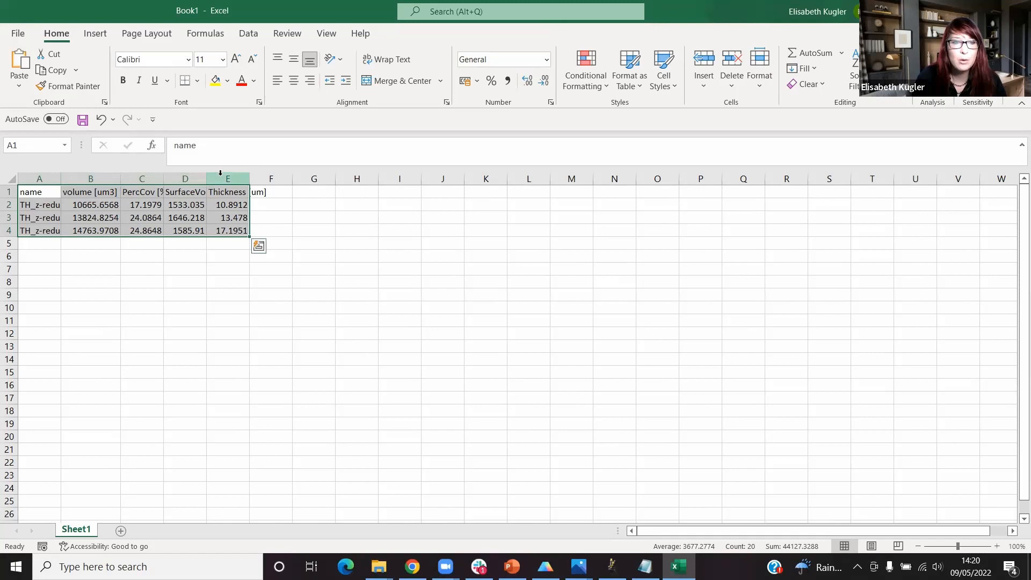
pyautogui.click(239, 178)
pyautogui.doubleClick(250, 177)
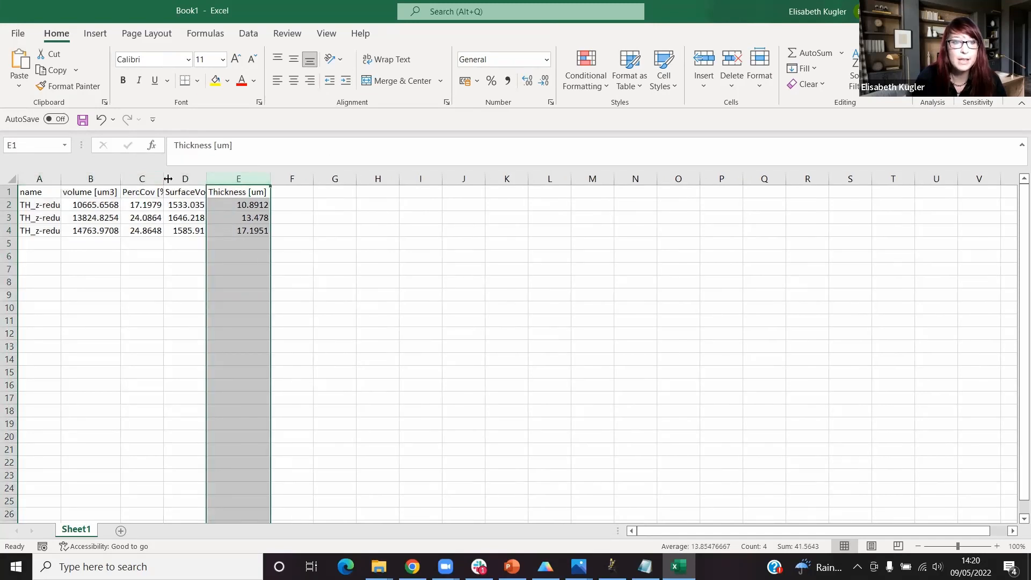
pyautogui.doubleClick(163, 179)
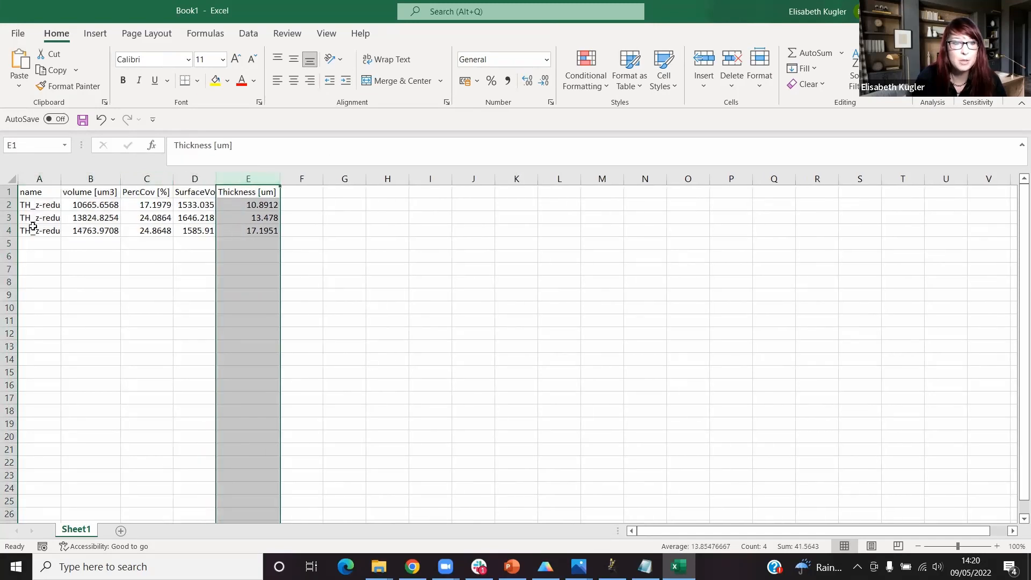
pyautogui.doubleClick(216, 179)
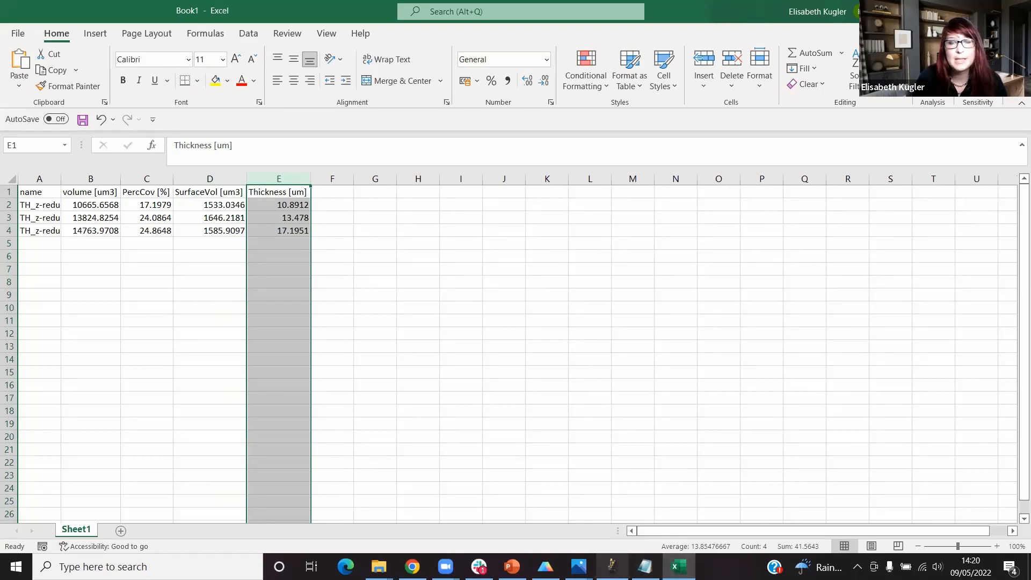
# - In GraphPad Prism, preview the MG Vol data as floating bars, a violin plot and a scatter plot, leaving the graph type unapplied
pyautogui.click(546, 567)
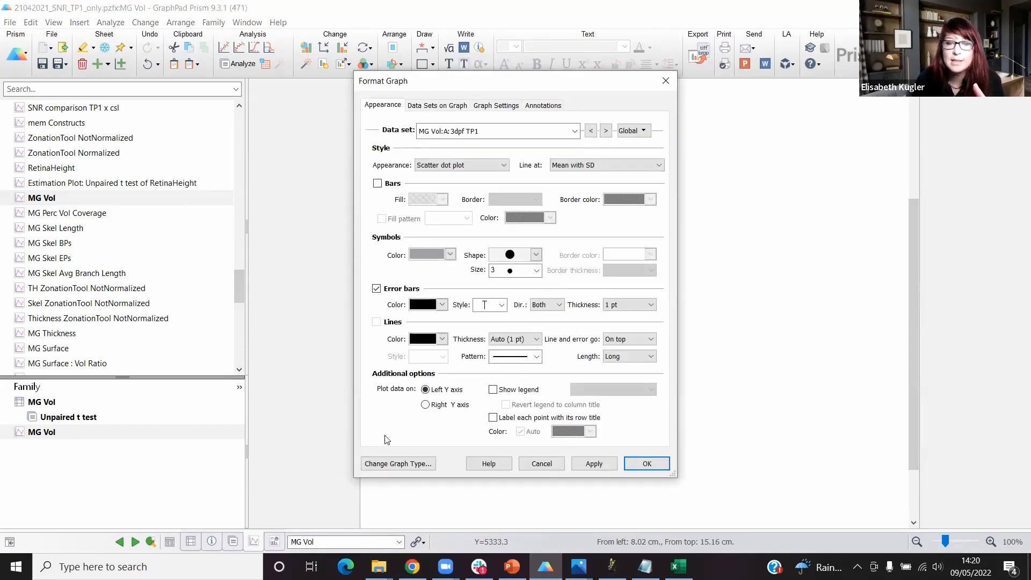
pyautogui.click(383, 464)
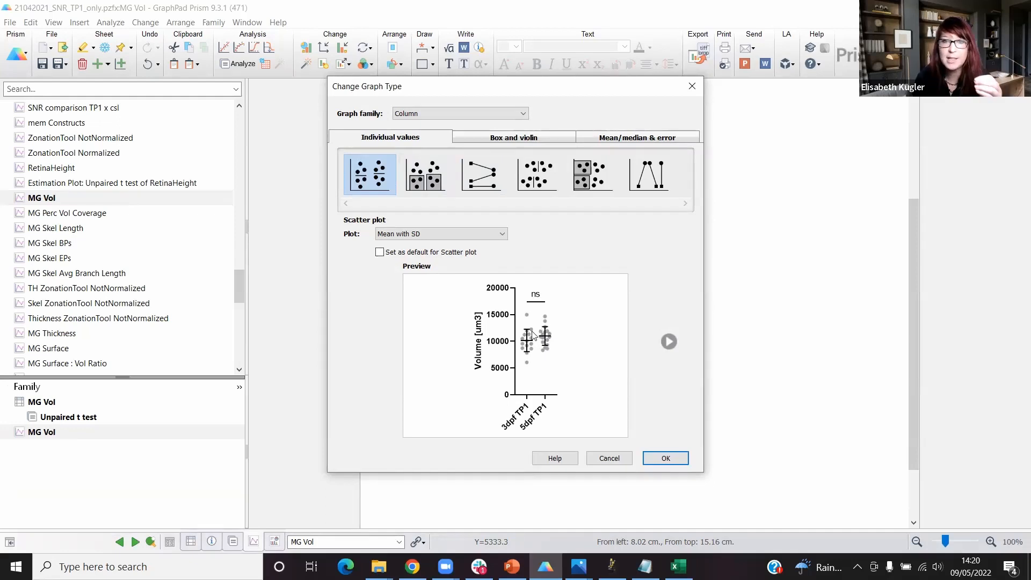
pyautogui.click(511, 137)
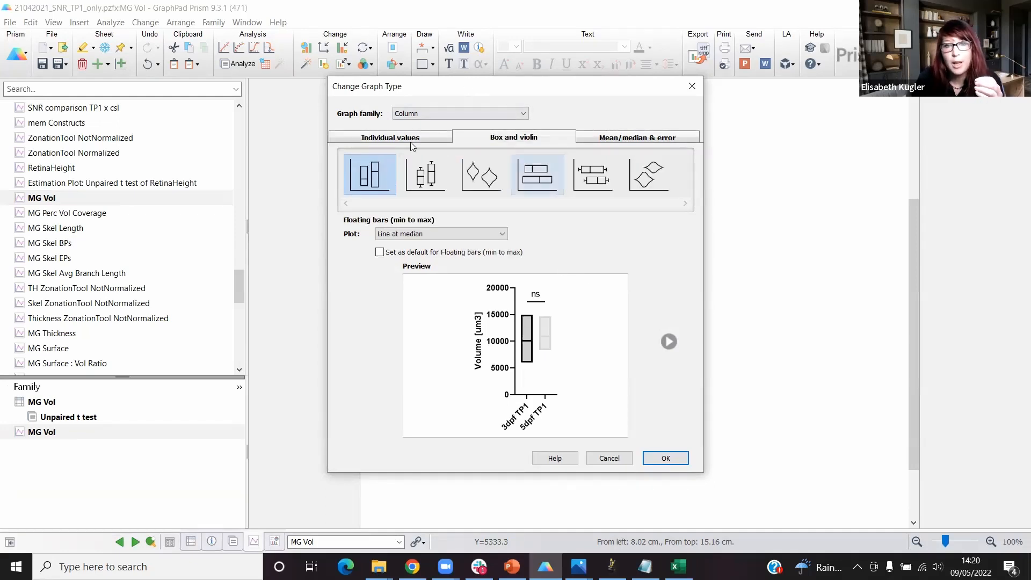
pyautogui.click(481, 175)
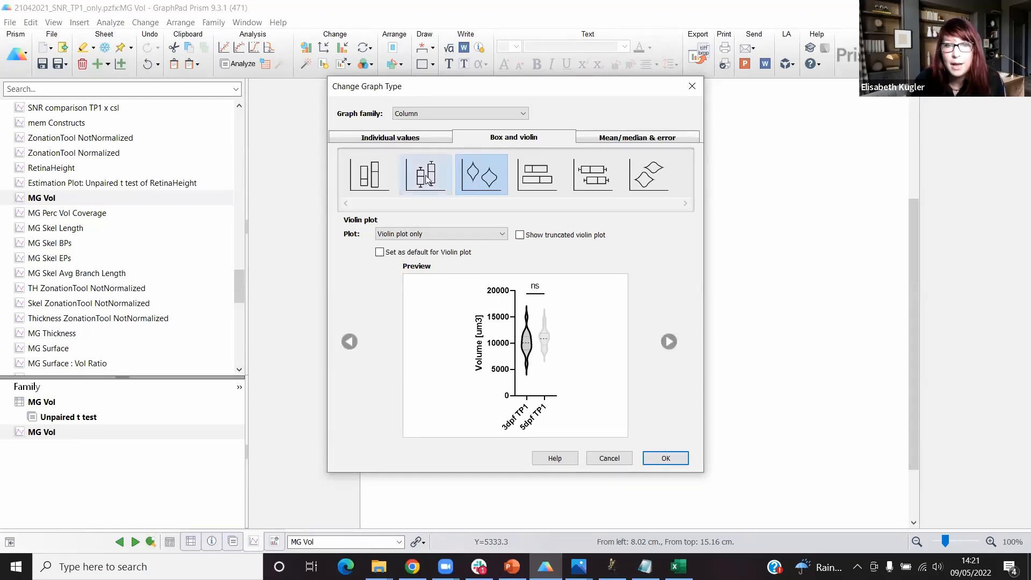
pyautogui.click(354, 188)
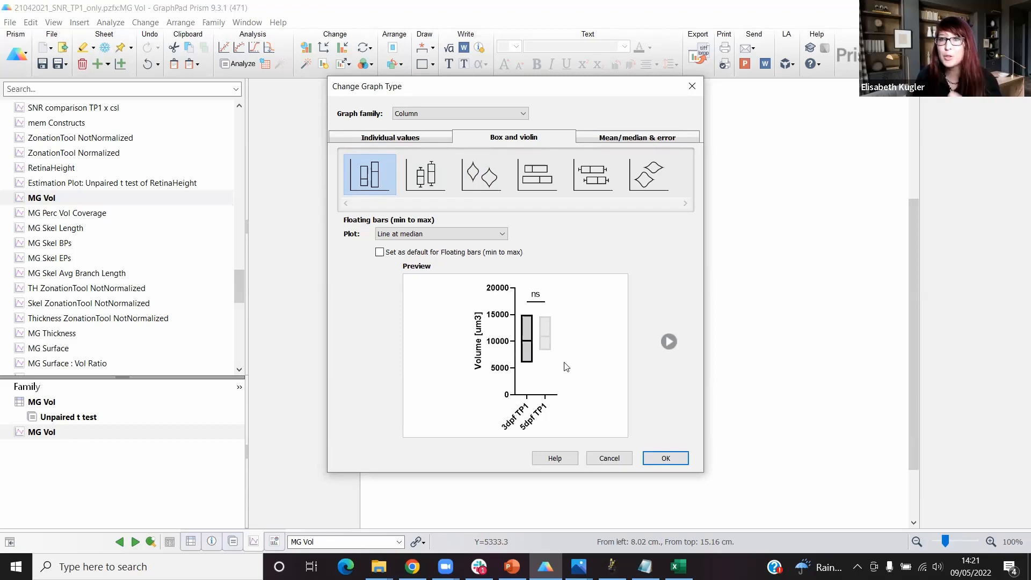
pyautogui.click(408, 137)
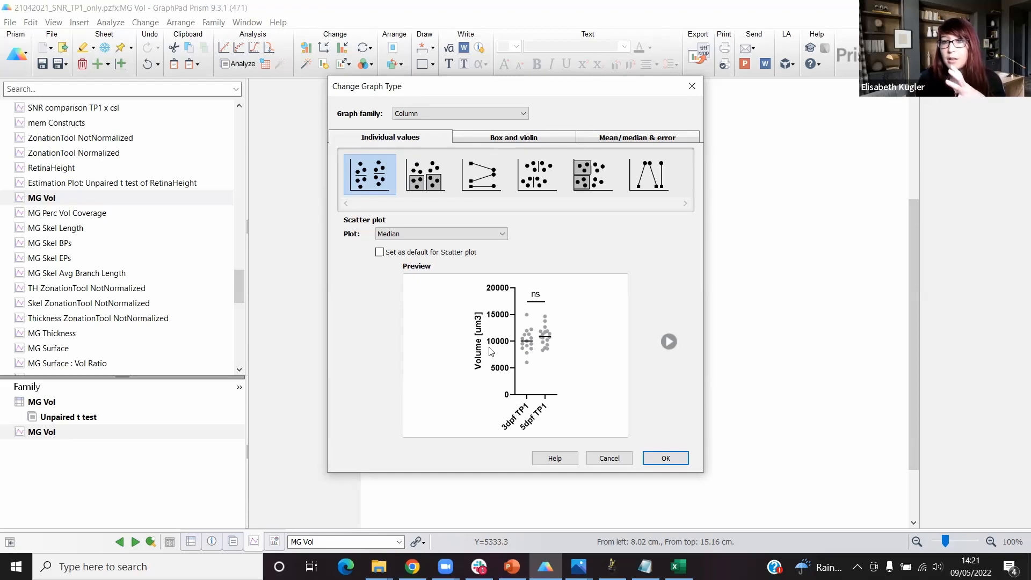
pyautogui.click(691, 86)
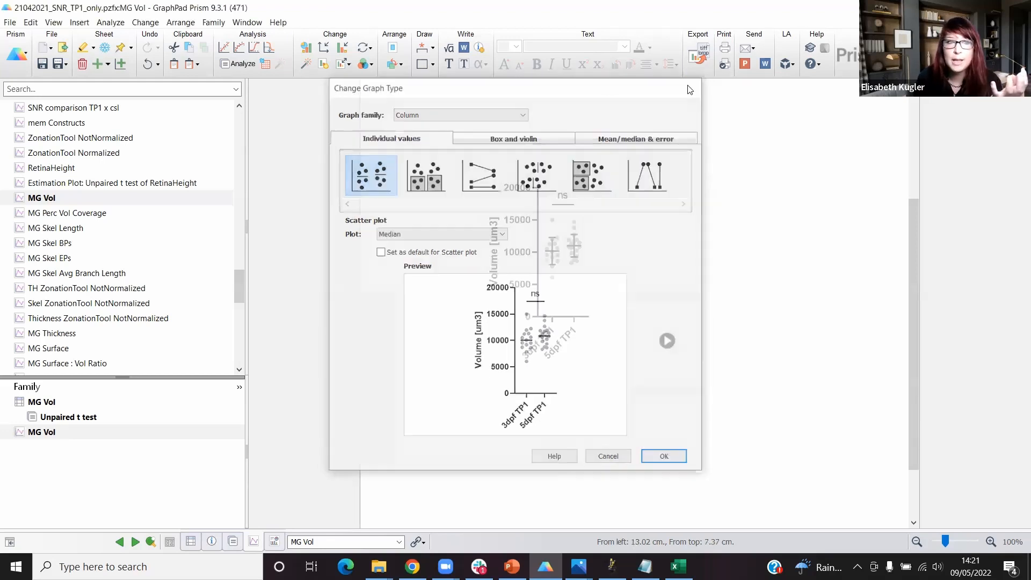
pyautogui.scroll(-1, 93, 234)
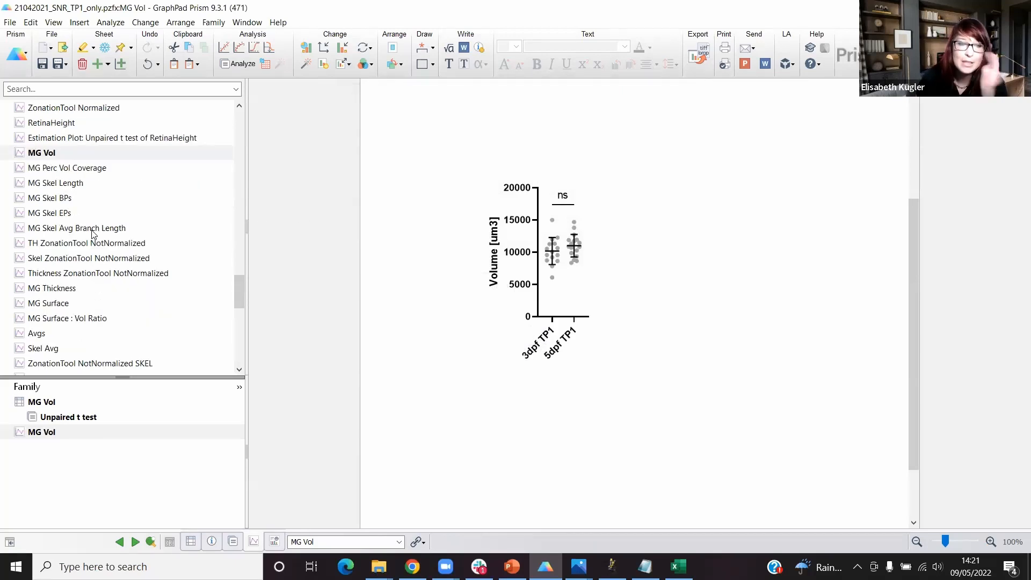